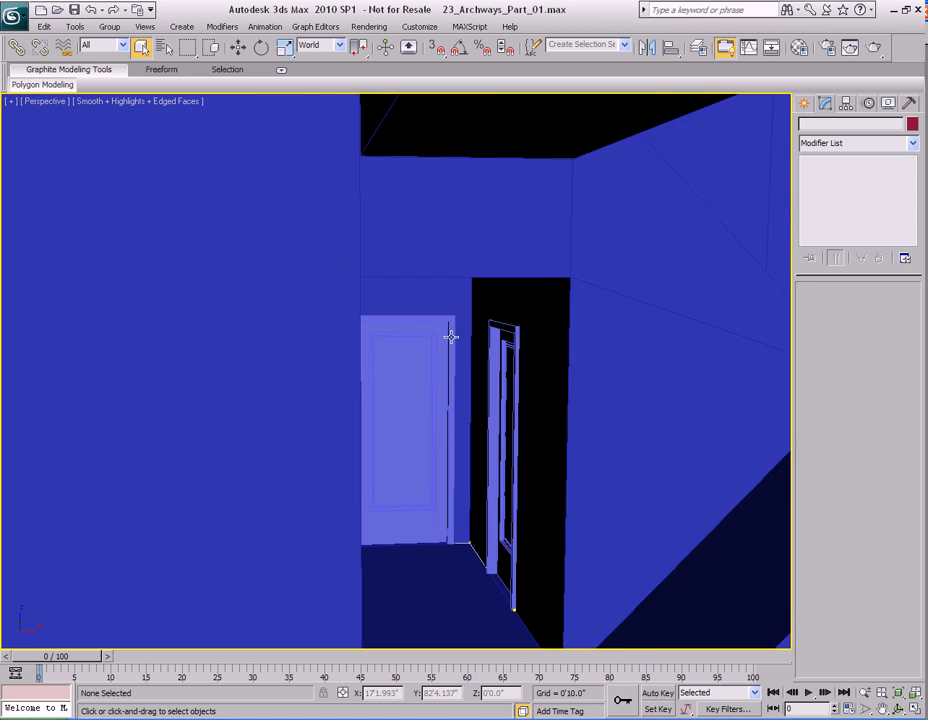
Step: Open the reference image concept 1.jpg from the project's sceneassets/images/Concept Images folder for viewing
mouse_move(516, 302)
alt+middle_down()
mouse_move(561, 321)
mouse_move(528, 319)
alt+middle_up()
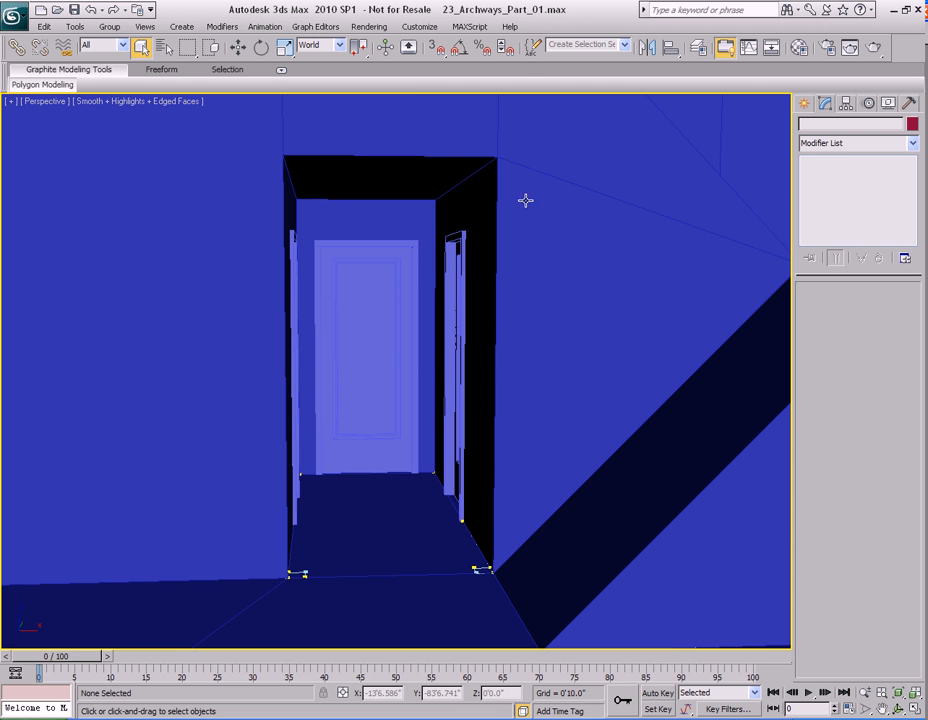
click(365, 27)
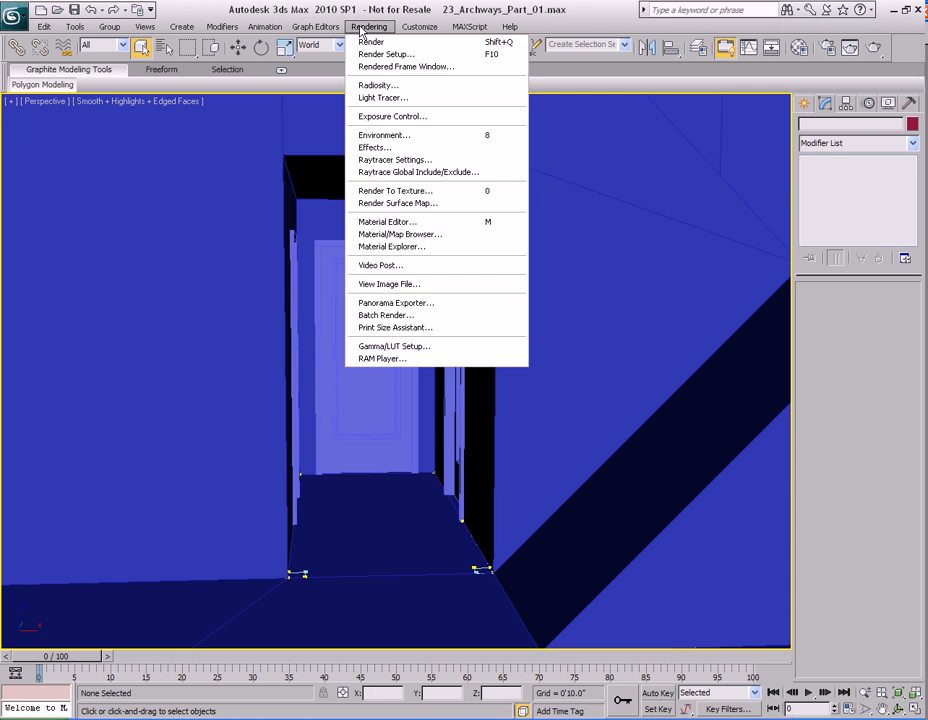
click(407, 285)
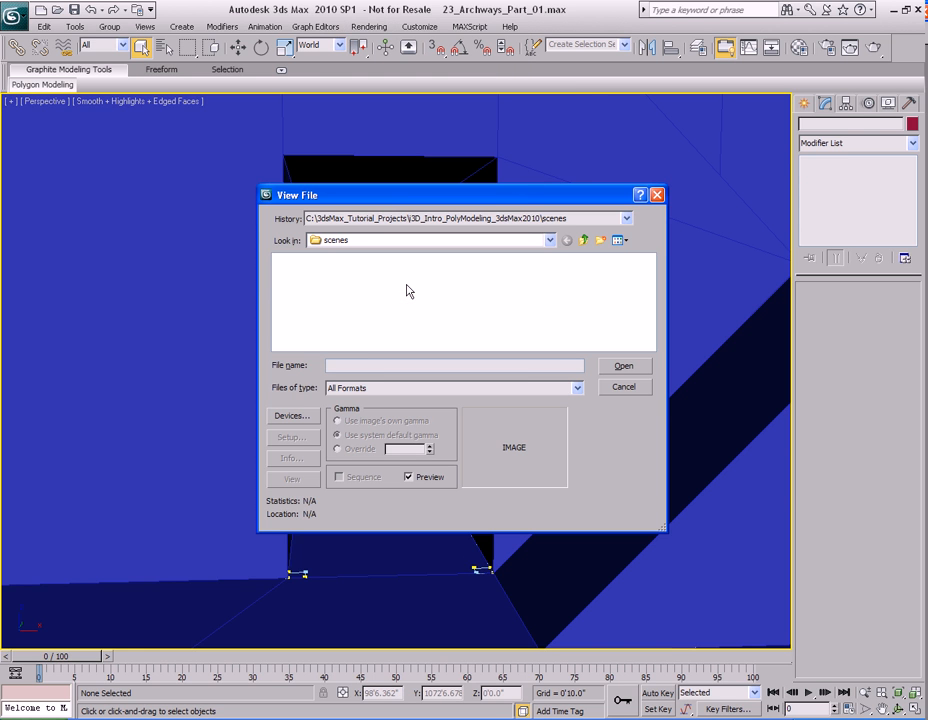
click(584, 241)
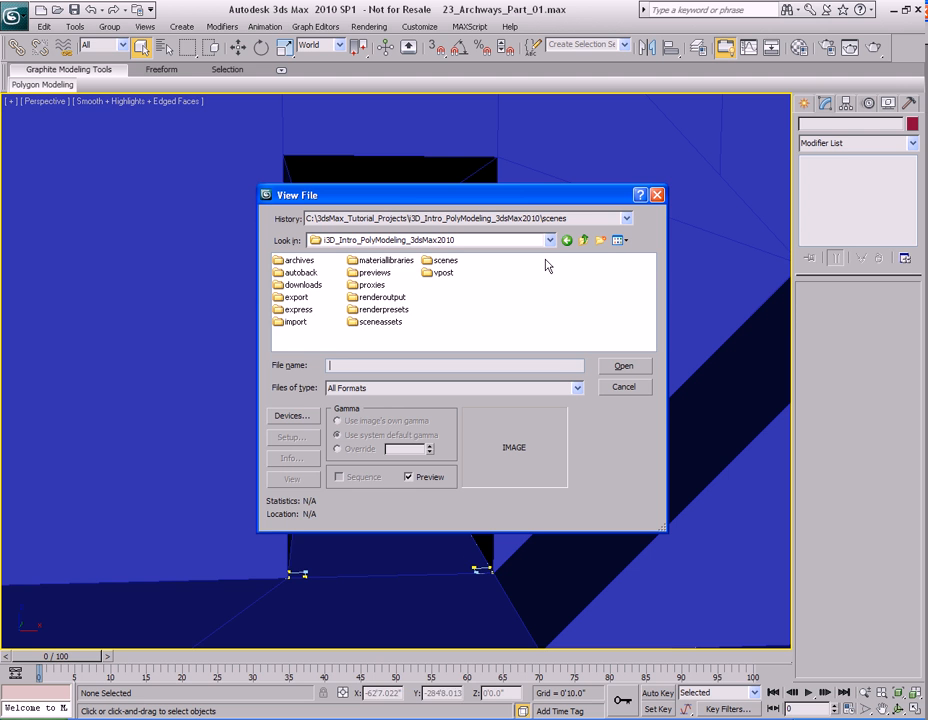
double_click(385, 320)
double_click(296, 272)
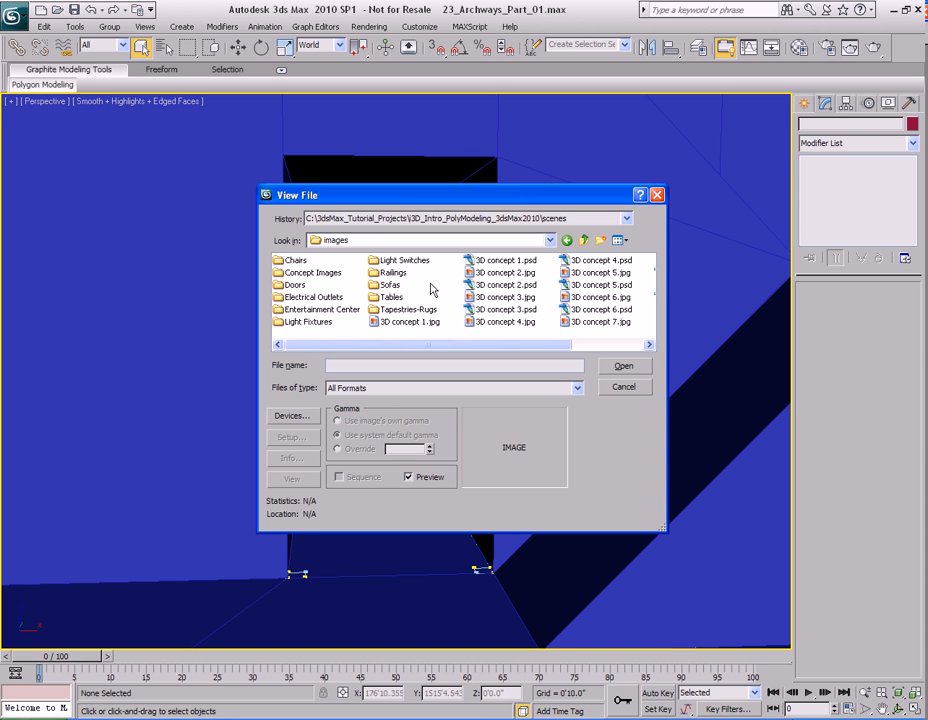
double_click(332, 274)
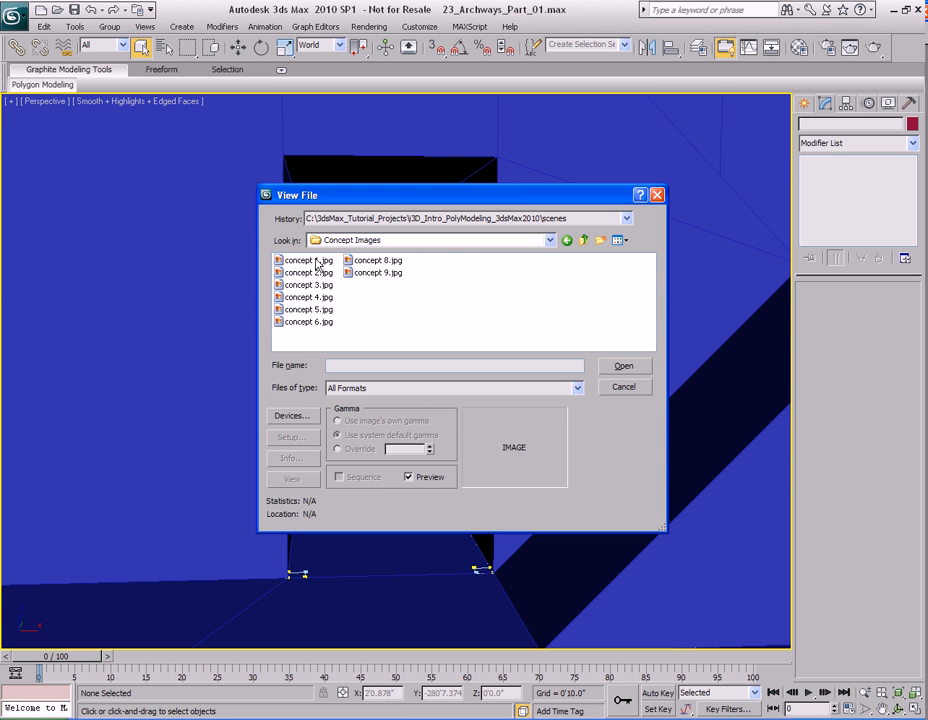
double_click(314, 261)
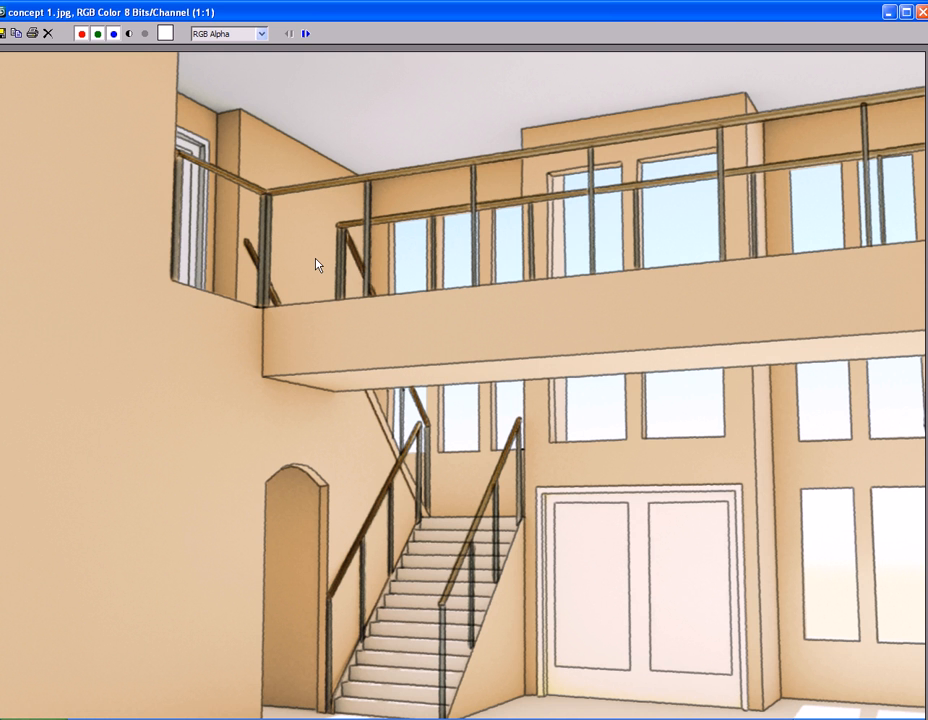
Step: Examine the arched opening beside the stairs in the concept image up close, then close the image
scroll(491, 346, up, 1)
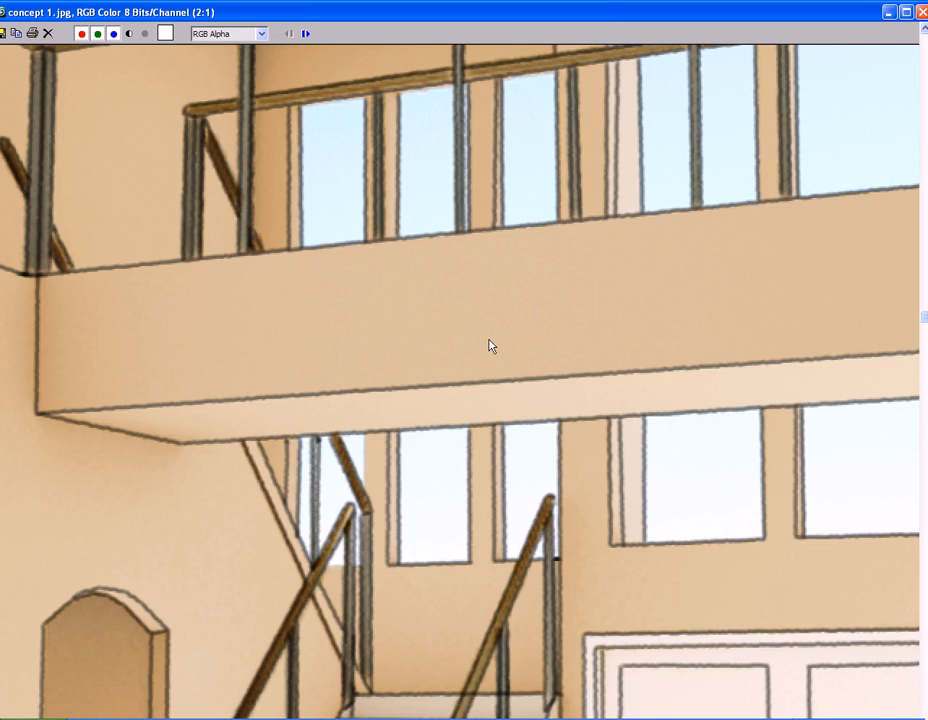
scroll(491, 346, down, 2)
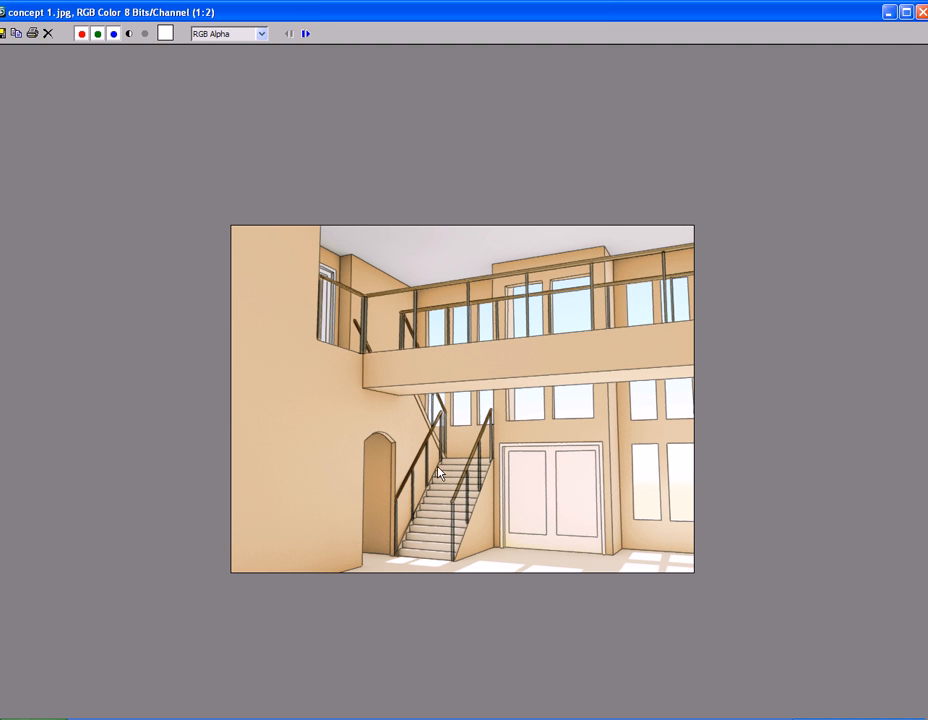
scroll(285, 325, up, 1)
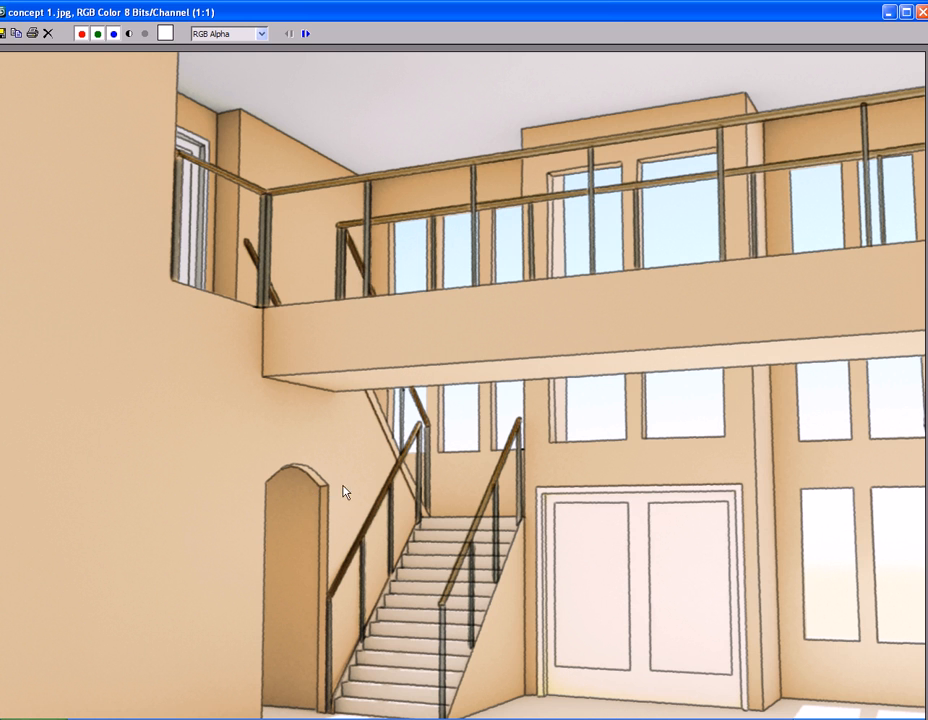
ctrl+click(345, 496)
shift+drag(311, 691, 372, 354)
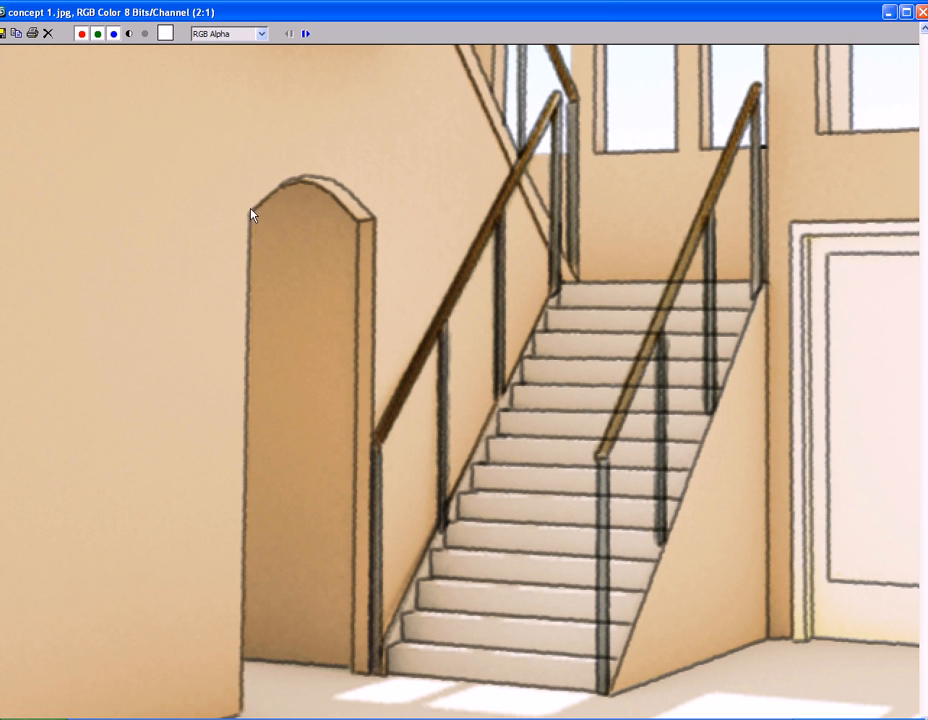
scroll(366, 308, down, 2)
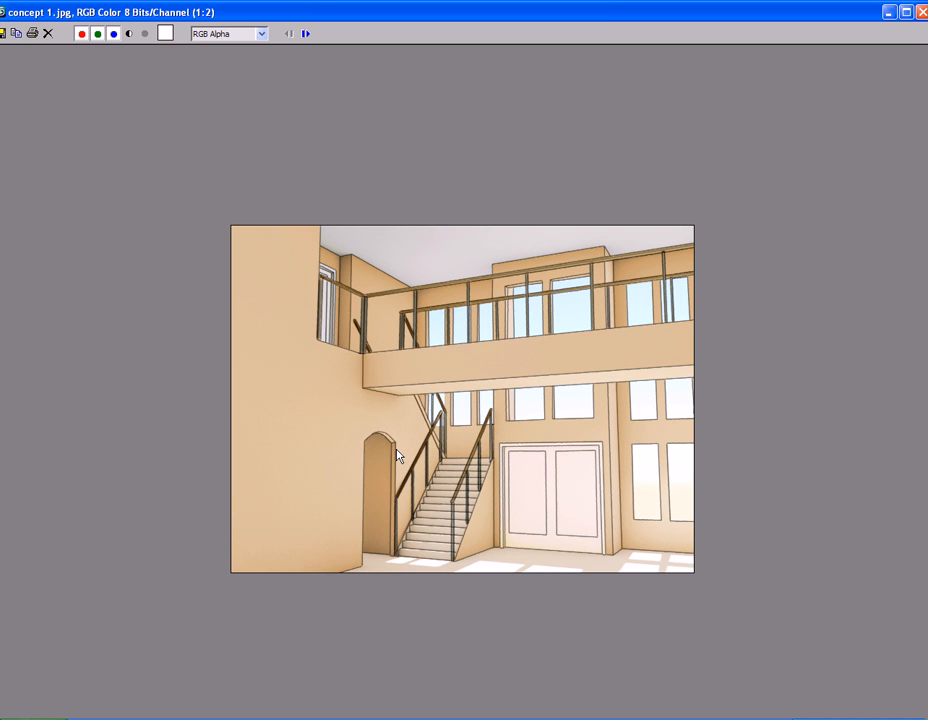
click(921, 11)
Step: Select the house wall mesh Plane01 and switch to polygon editing facing the hallway opening
mouse_move(465, 381)
alt+middle_down()
mouse_move(441, 372)
mouse_move(510, 383)
mouse_move(456, 388)
mouse_move(441, 267)
mouse_move(470, 361)
alt+middle_up()
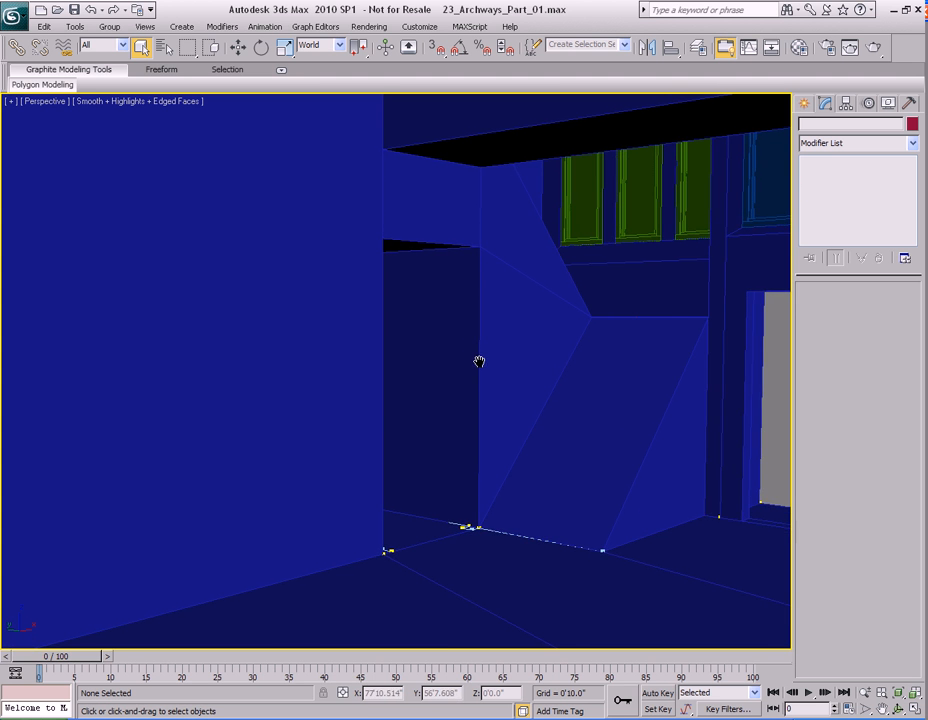
click(499, 321)
alt+middle_drag(499, 321, 458, 315)
scroll(547, 284, down, 2)
key(4)
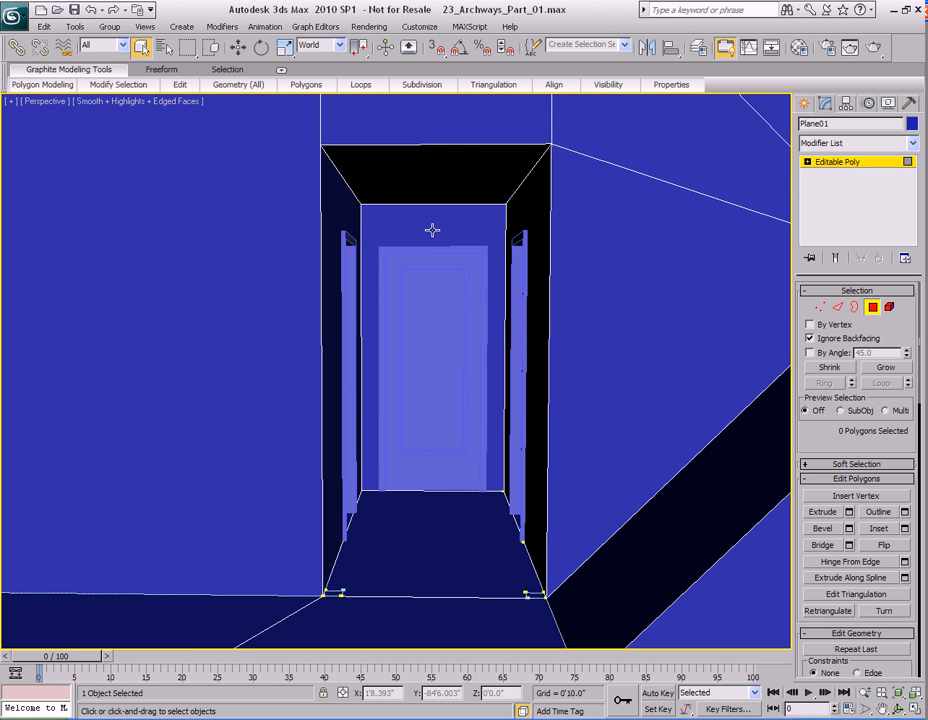
Step: Select three polygons inside the hallway, including its back wall, and grow the selection once to cover the whole hallway
click(431, 231)
alt+middle_drag(424, 243, 418, 288)
ctrl+click(427, 347)
scroll(546, 460, up, 2)
ctrl+click(539, 434)
alt+middle_drag(516, 455, 412, 376)
scroll(412, 376, down, 2)
middle_drag(383, 273, 418, 428)
mouse_move(418, 428)
alt+middle_down()
mouse_move(406, 420)
mouse_move(417, 408)
alt+middle_up()
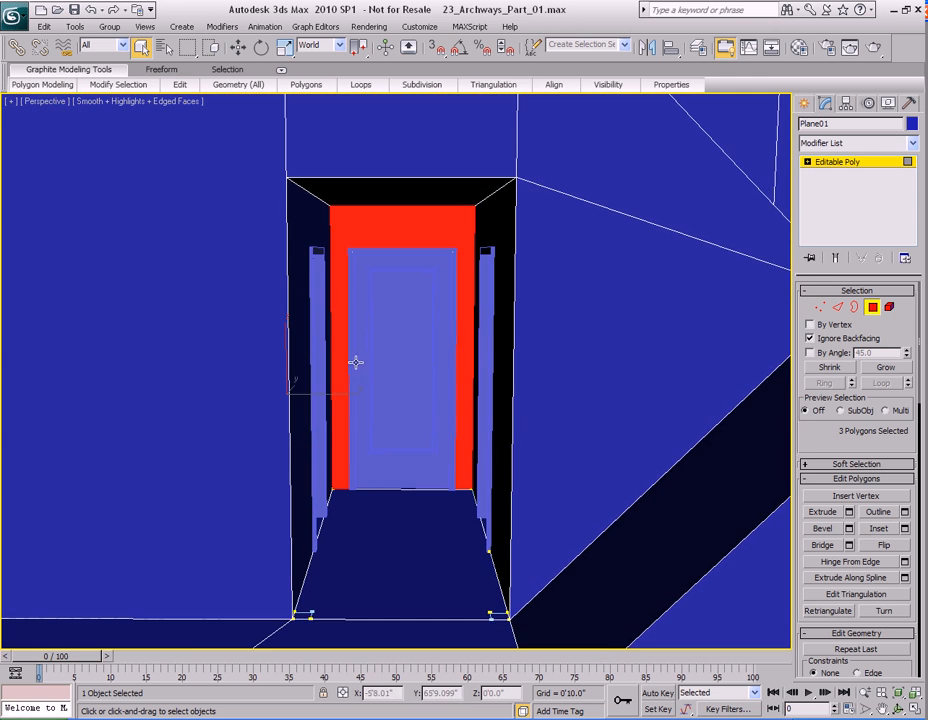
mouse_move(115, 86)
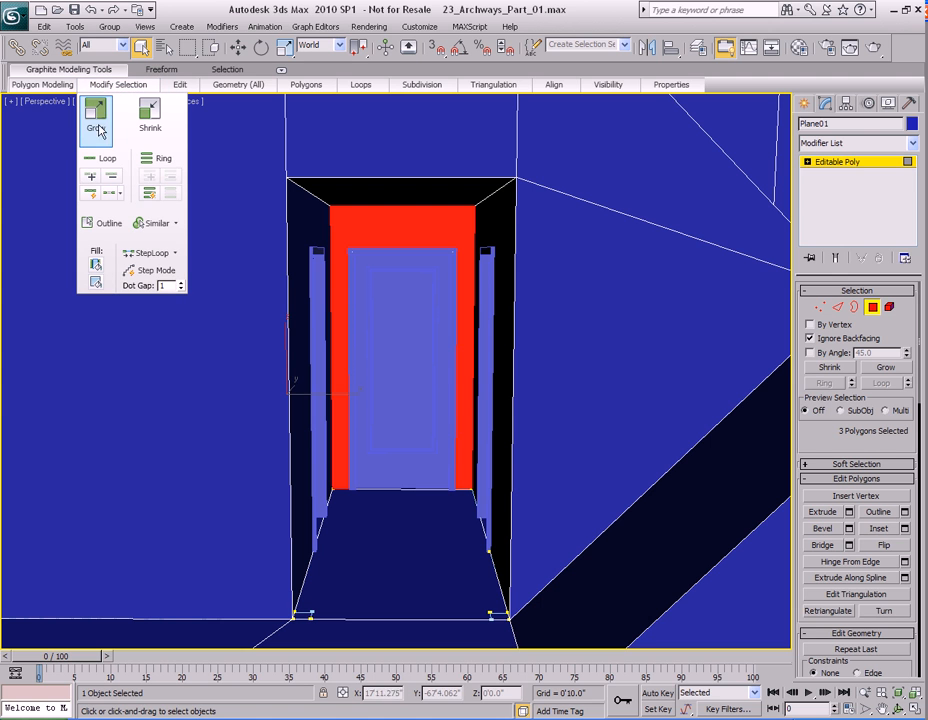
click(96, 116)
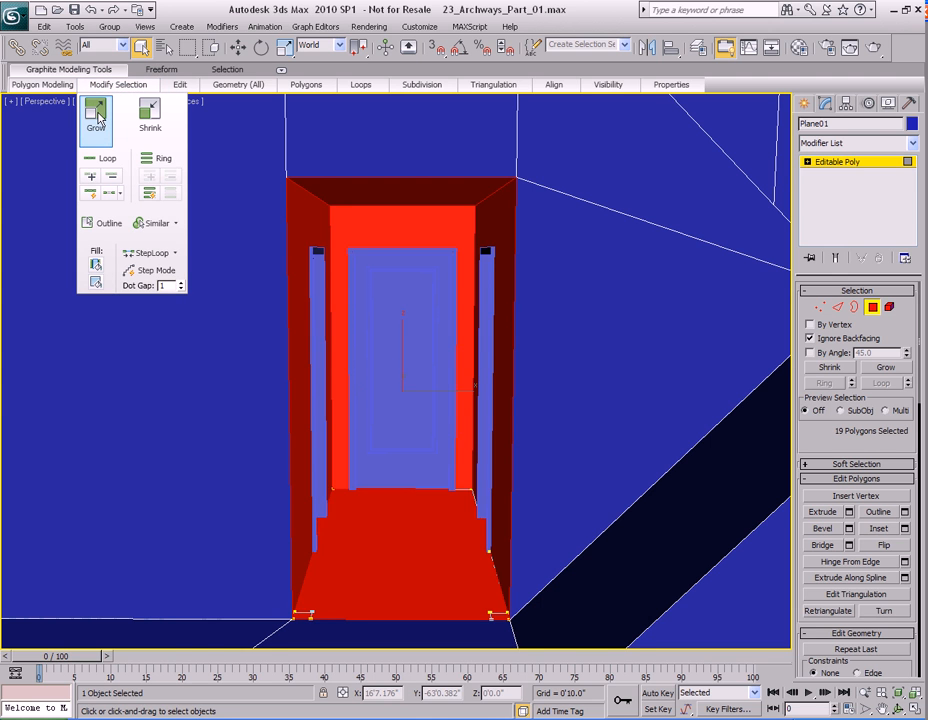
Step: Add the four wall polygons surrounding the hallway opening to the selection
alt+middle_drag(507, 345, 395, 378)
scroll(325, 345, down, 3)
alt+middle_drag(335, 350, 385, 344)
scroll(406, 342, up, 3)
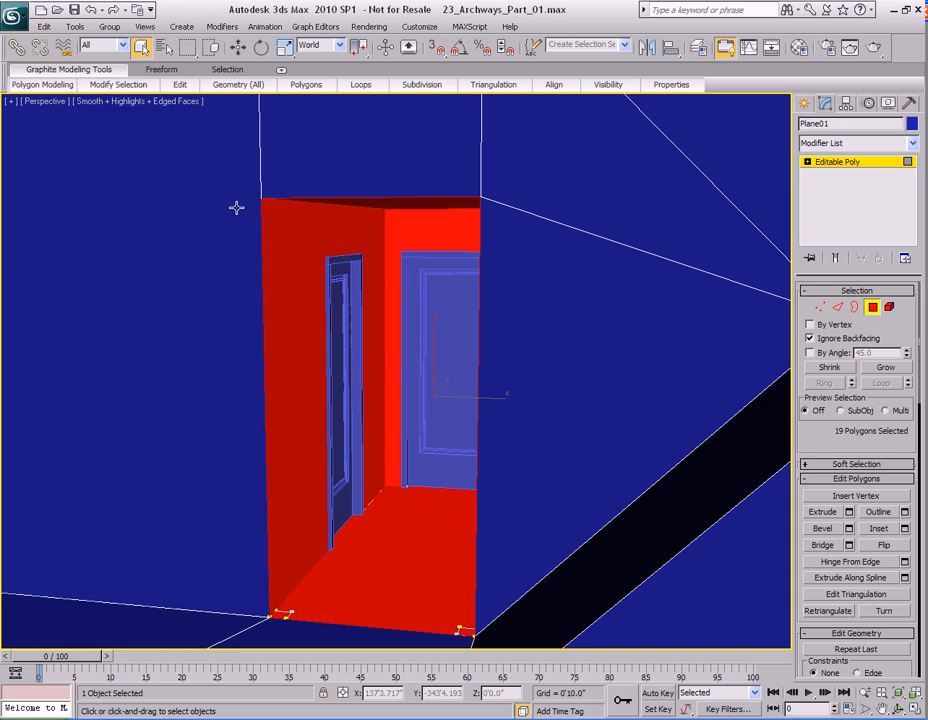
ctrl+click(237, 210)
ctrl+click(349, 176)
ctrl+click(566, 189)
ctrl+click(544, 284)
middle_drag(498, 418, 481, 310)
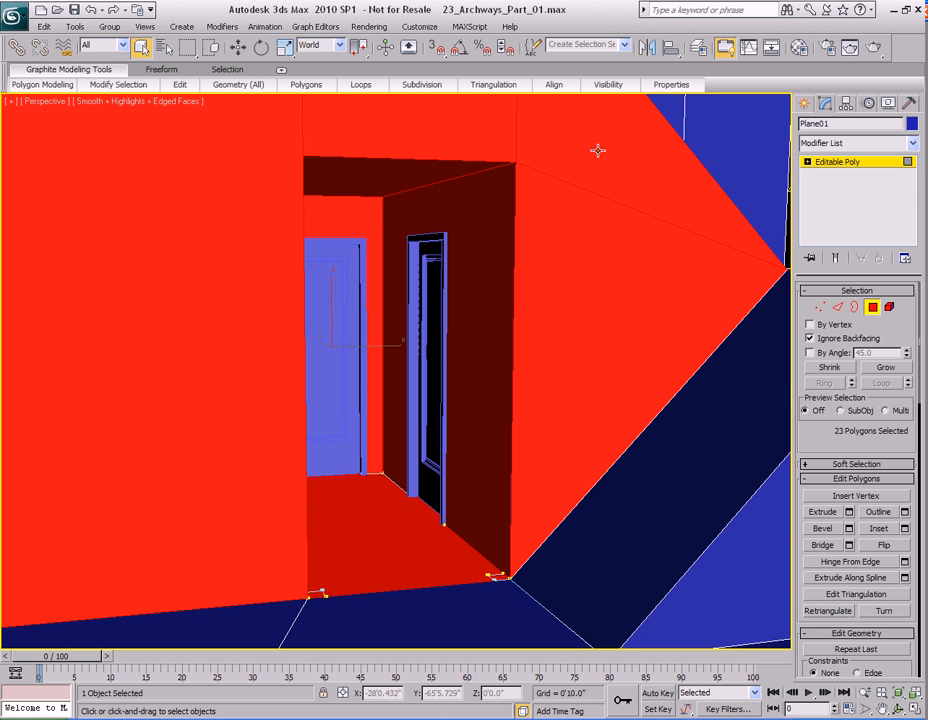
Step: Hide all unselected polygons of the house mesh and clear the polygon selection
mouse_move(612, 91)
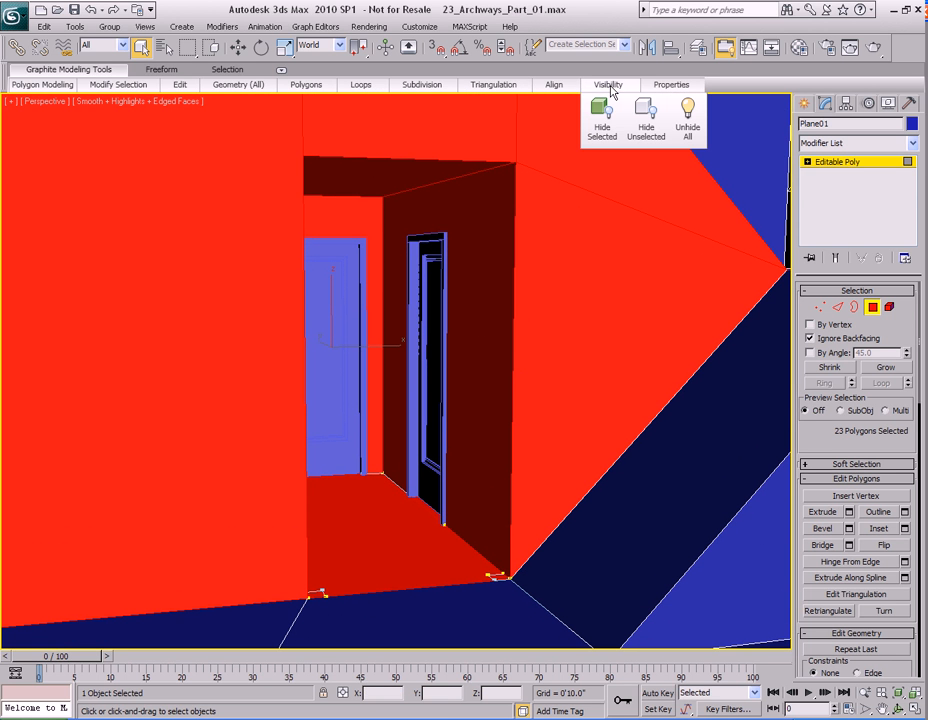
click(646, 128)
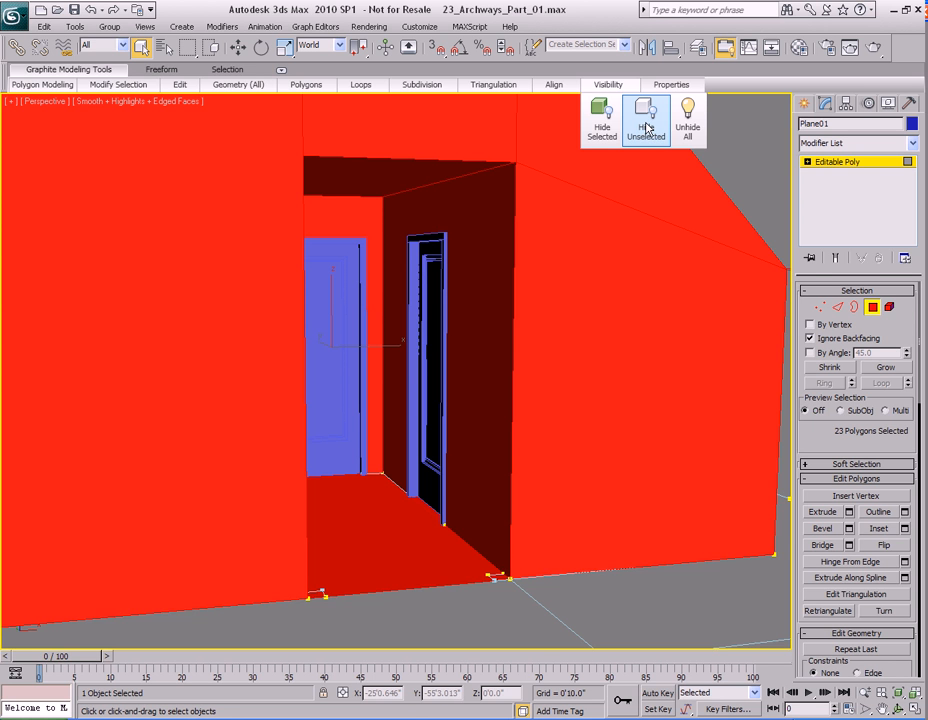
mouse_move(501, 321)
alt+middle_down()
mouse_move(493, 393)
mouse_move(494, 332)
alt+middle_up()
click(575, 225)
alt+middle_drag(440, 372, 464, 319)
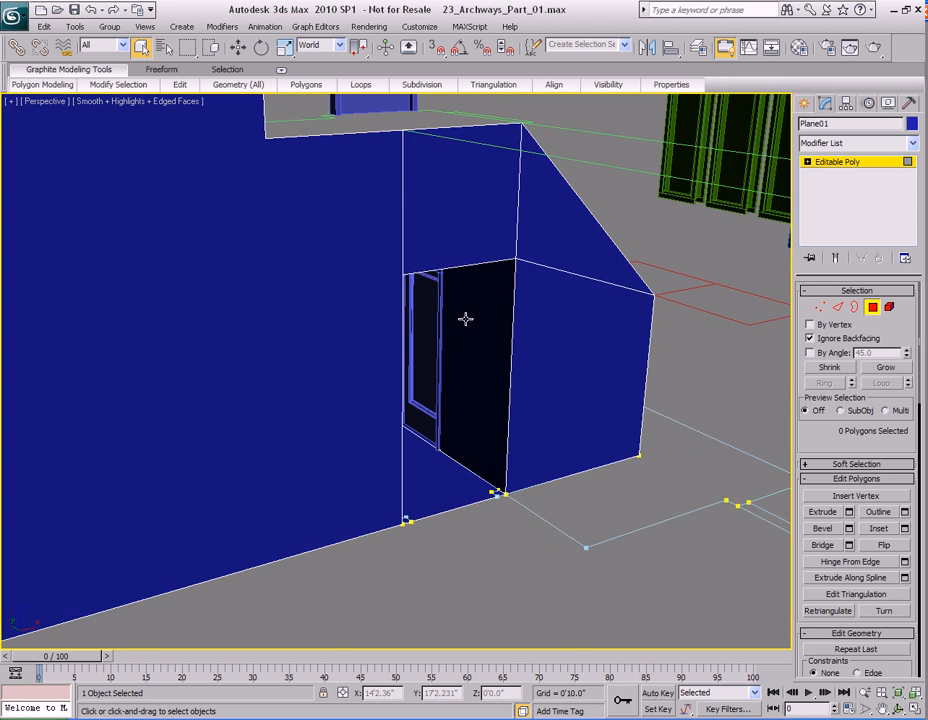
Step: Leave polygon editing and unhide the "front view" spline drawing to show its arch outlines
scroll(464, 319, down, 3)
scroll(451, 265, down, 3)
middle_drag(451, 265, 441, 315)
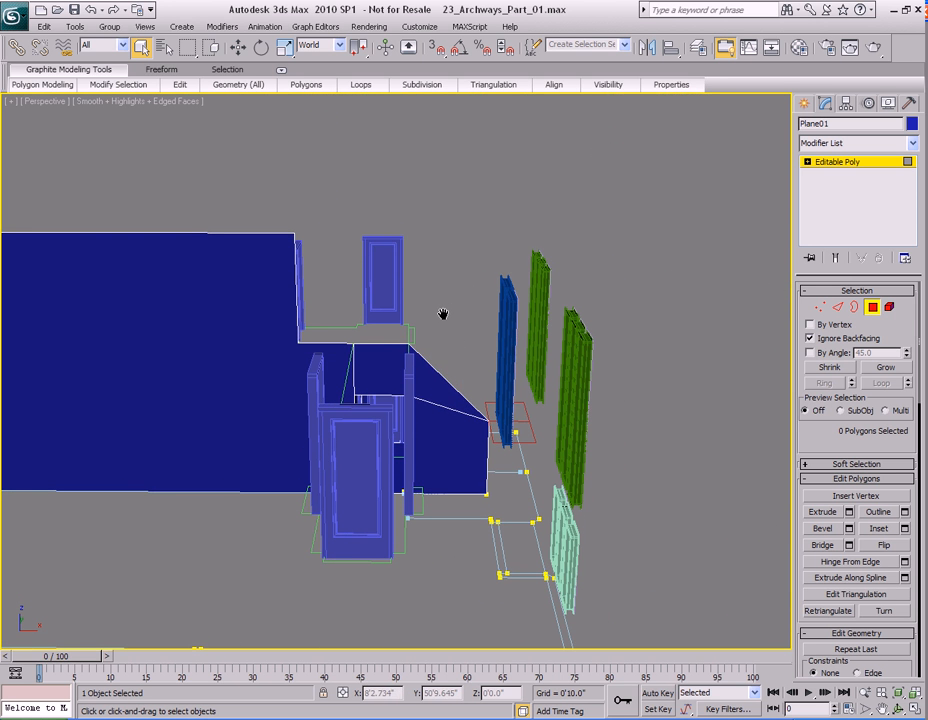
key(6)
right_click(440, 254)
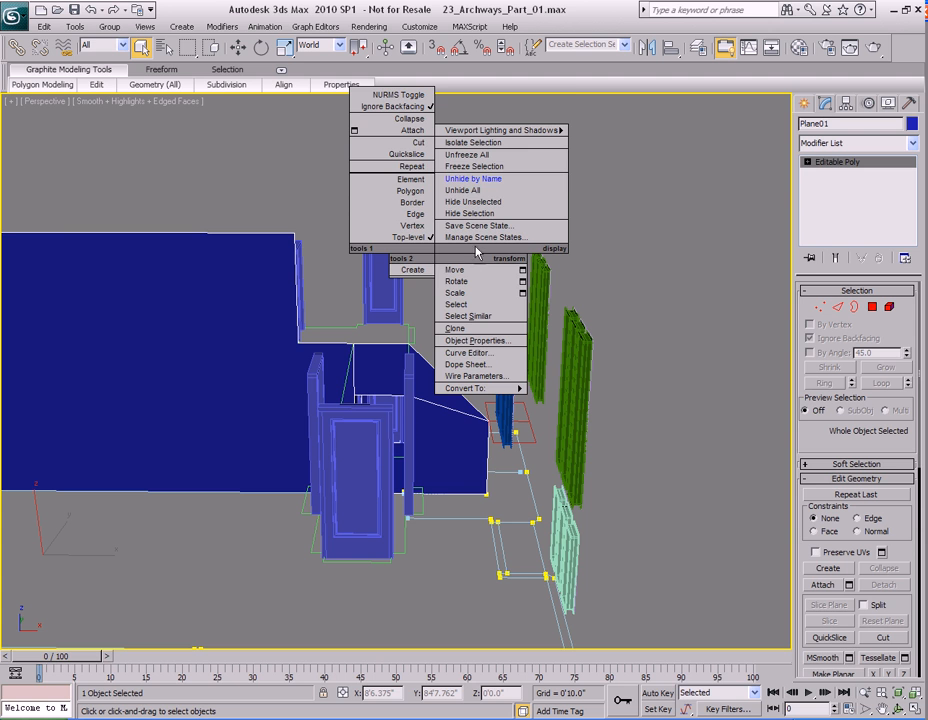
click(473, 179)
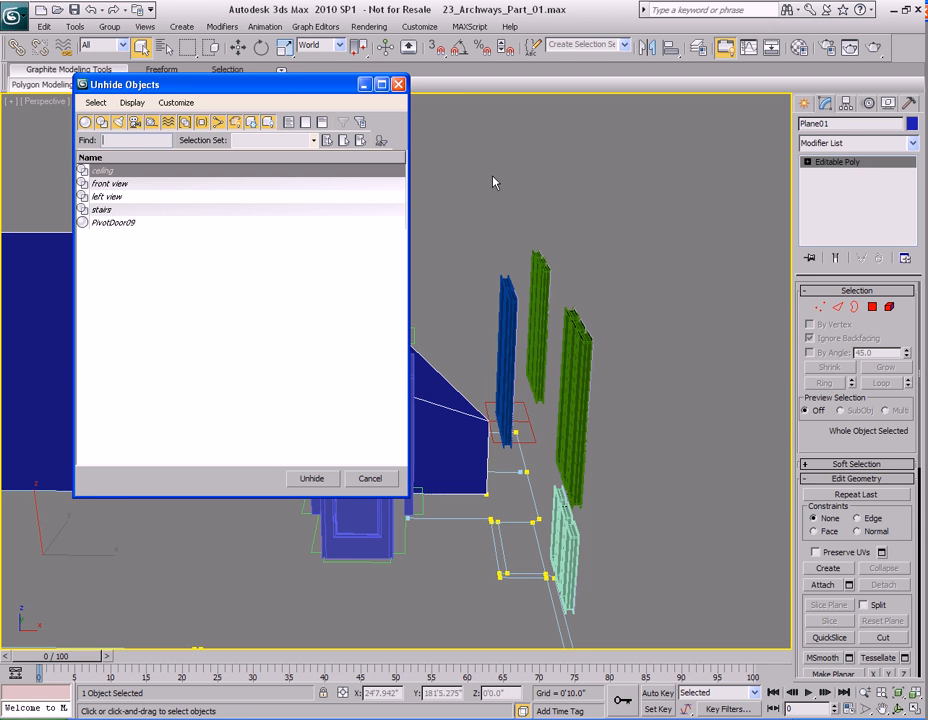
click(110, 185)
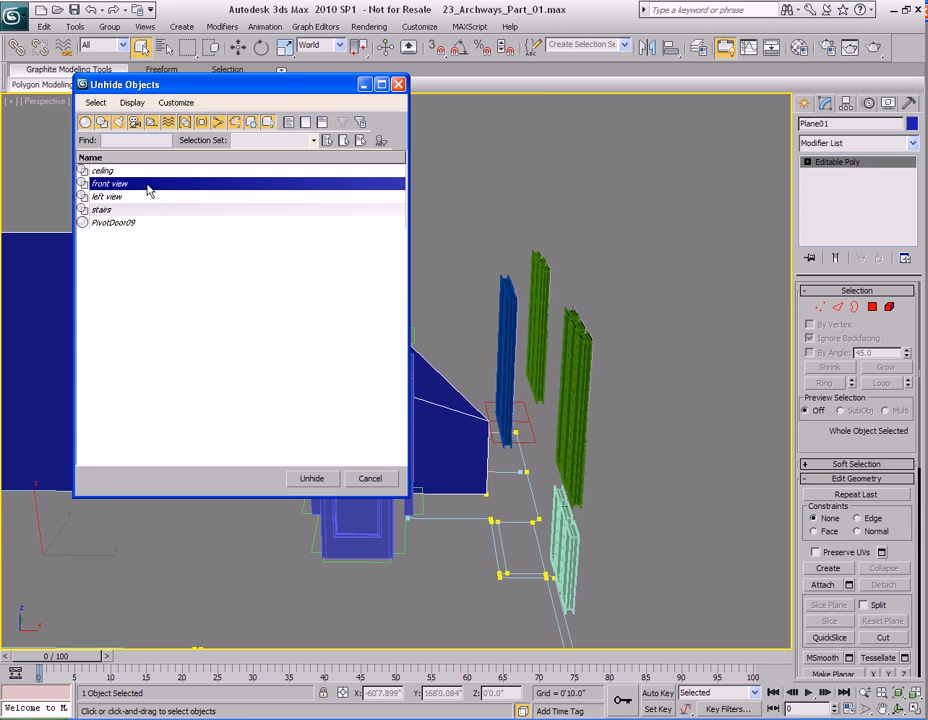
double_click(110, 188)
alt+middle_drag(409, 324, 516, 386)
scroll(516, 386, up, 4)
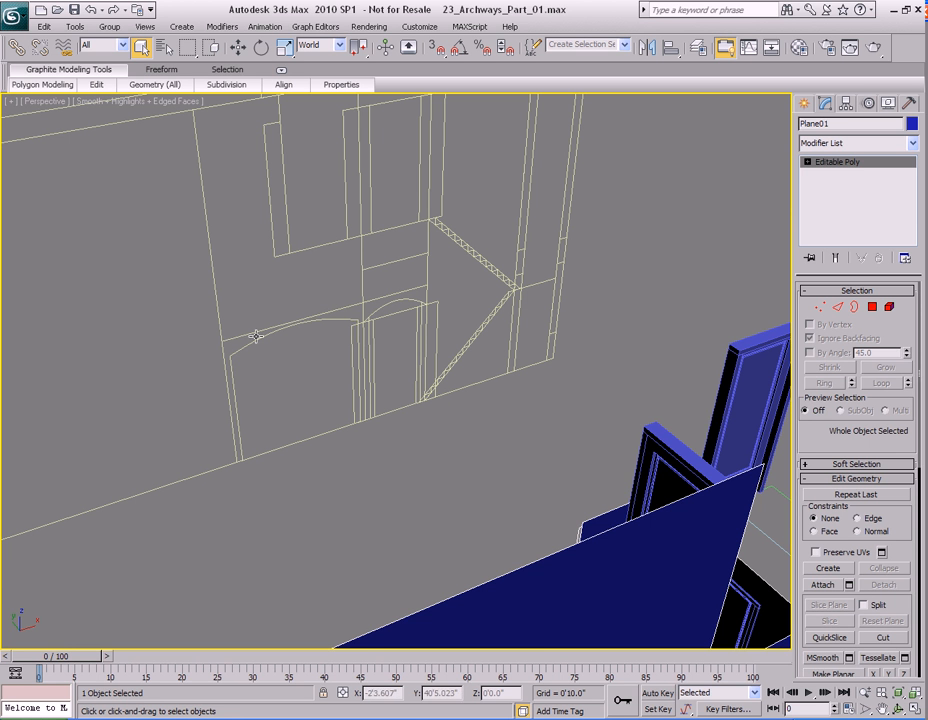
Step: Make the house mesh see-through and switch to edge editing at the hallway
middle_drag(634, 463, 362, 180)
scroll(472, 399, up, 3)
middle_drag(488, 477, 485, 422)
middle_drag(483, 318, 446, 338)
scroll(470, 404, up, 3)
alt+middle_drag(446, 338, 445, 370)
key(2)
scroll(491, 362, down, 8)
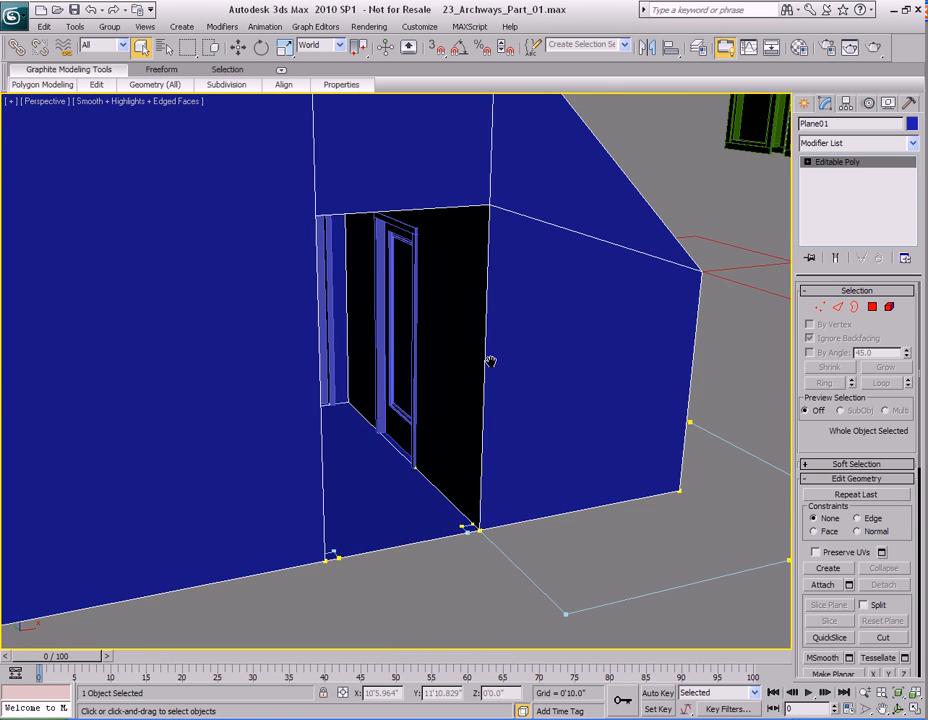
key(alt+x)
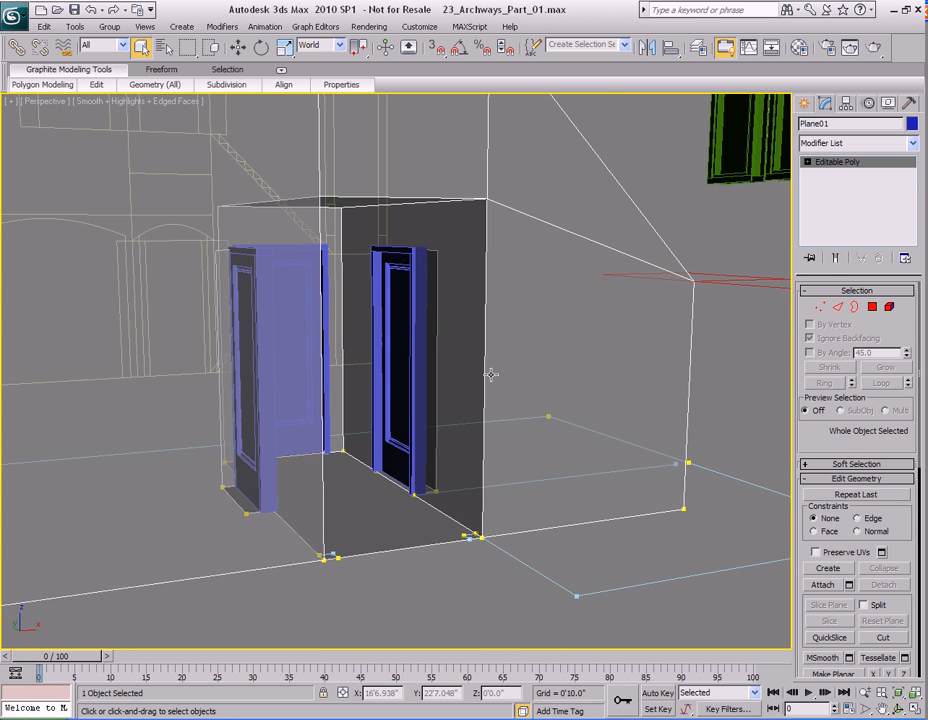
key(2)
alt+middle_drag(491, 374, 441, 325)
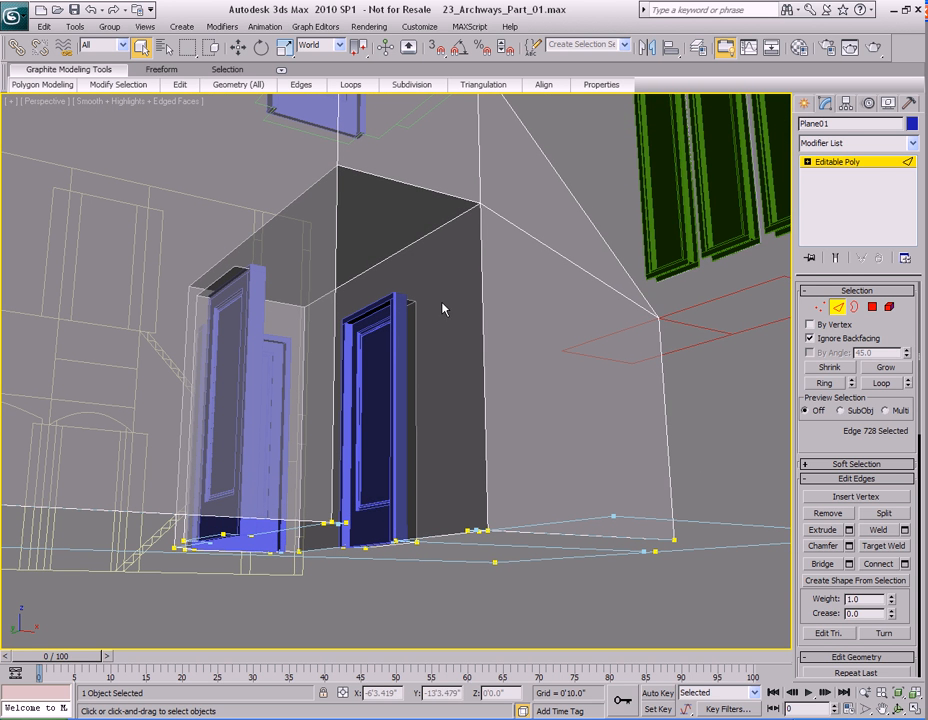
Step: Select the four edges running along the hallway's depth at the ceiling and floor of both side walls
click(446, 224)
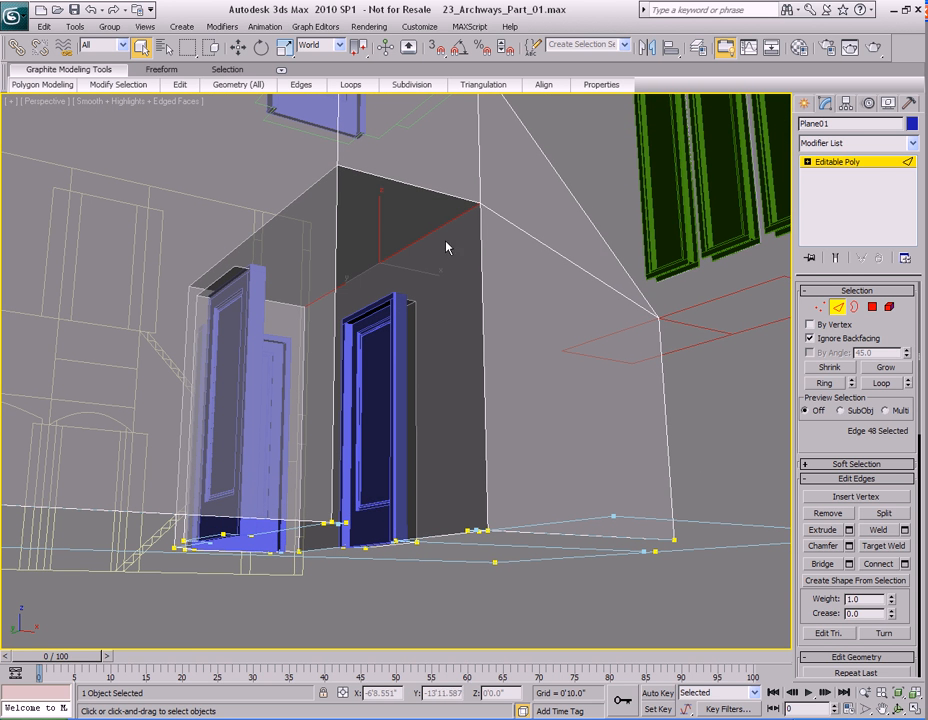
alt+middle_drag(445, 348, 456, 408)
ctrl+click(425, 466)
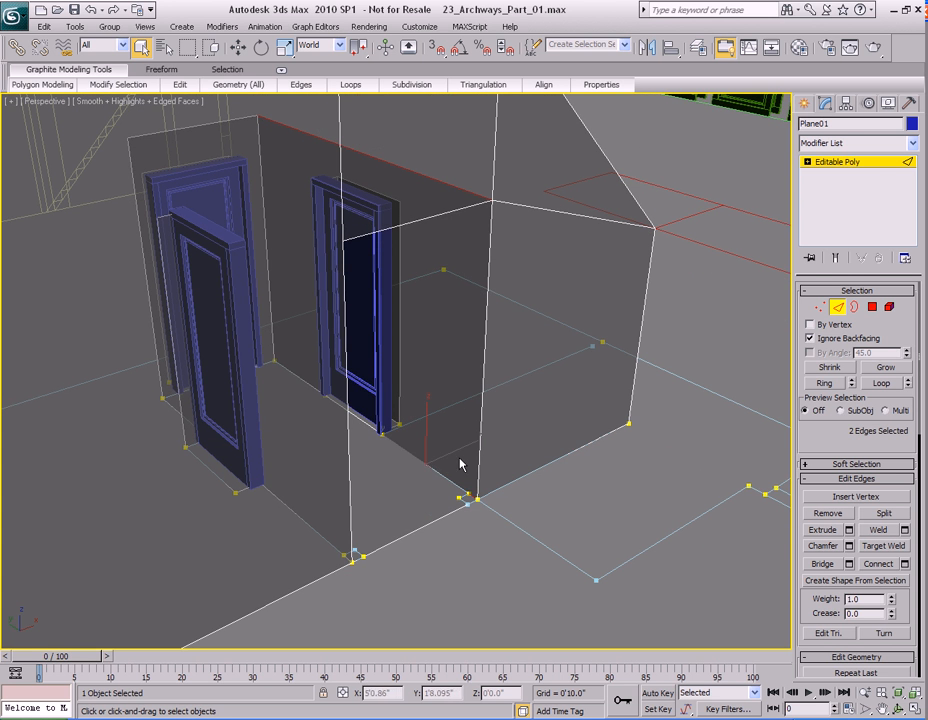
alt+middle_drag(425, 466, 388, 444)
alt+middle_drag(333, 433, 449, 400)
ctrl+click(368, 267)
Step: Connect the four selected hallway edges with 1 segment, pinch 0 and slide 86, placing the new loop near the opening
right_click(470, 290)
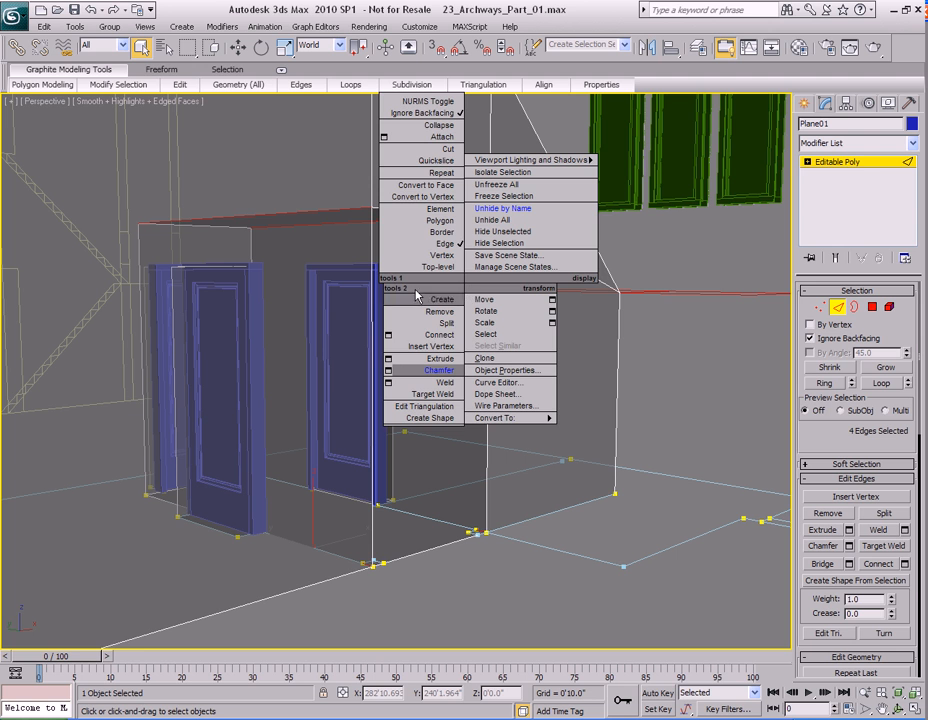
click(388, 338)
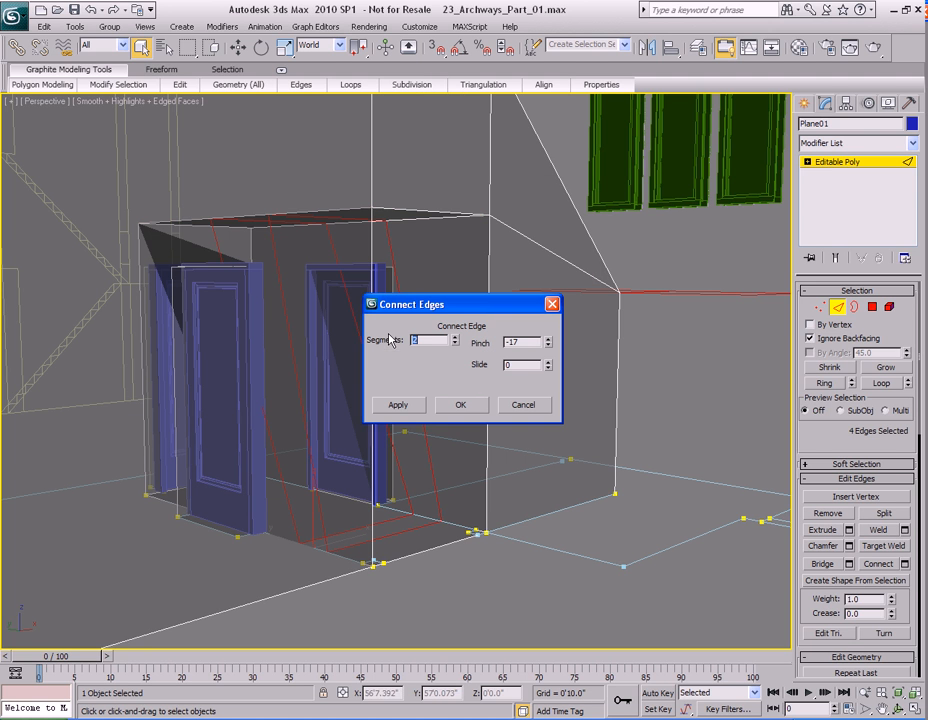
click(455, 345)
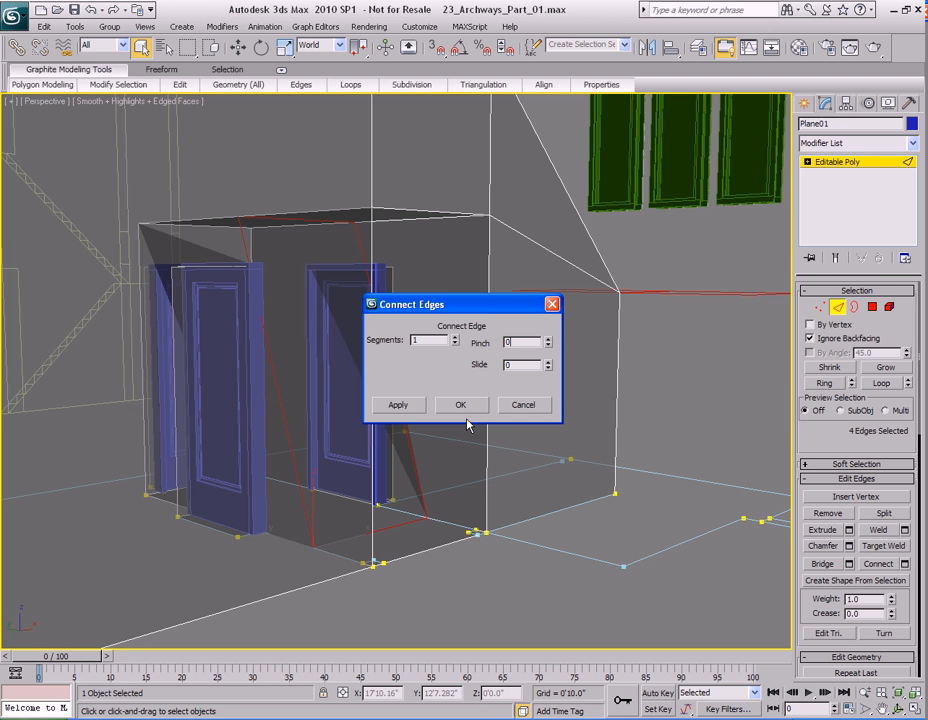
drag(520, 304, 318, 293)
click(345, 357)
drag(345, 358, 344, 234)
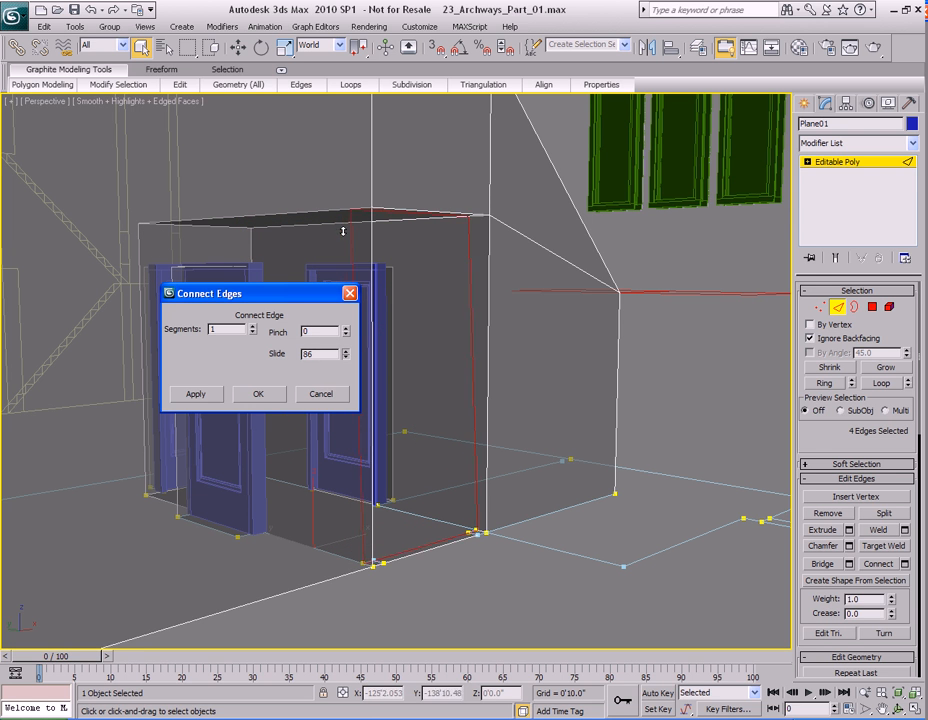
click(257, 396)
Step: Make the new edge loop planar along the Y axis
alt+middle_drag(405, 384, 418, 418)
scroll(410, 384, up, 3)
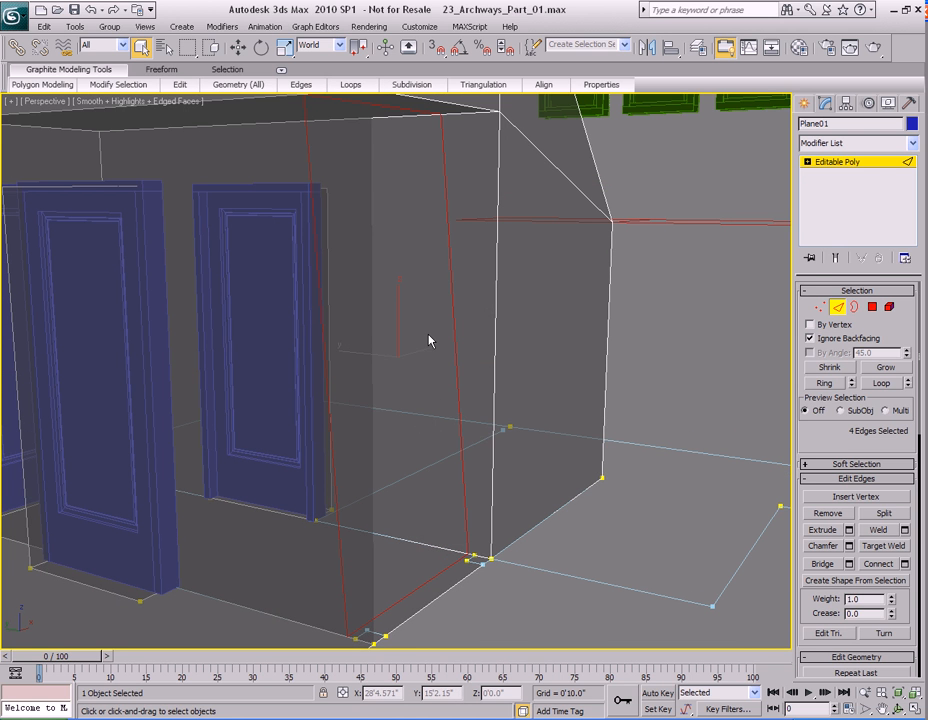
scroll(426, 337, down, 4)
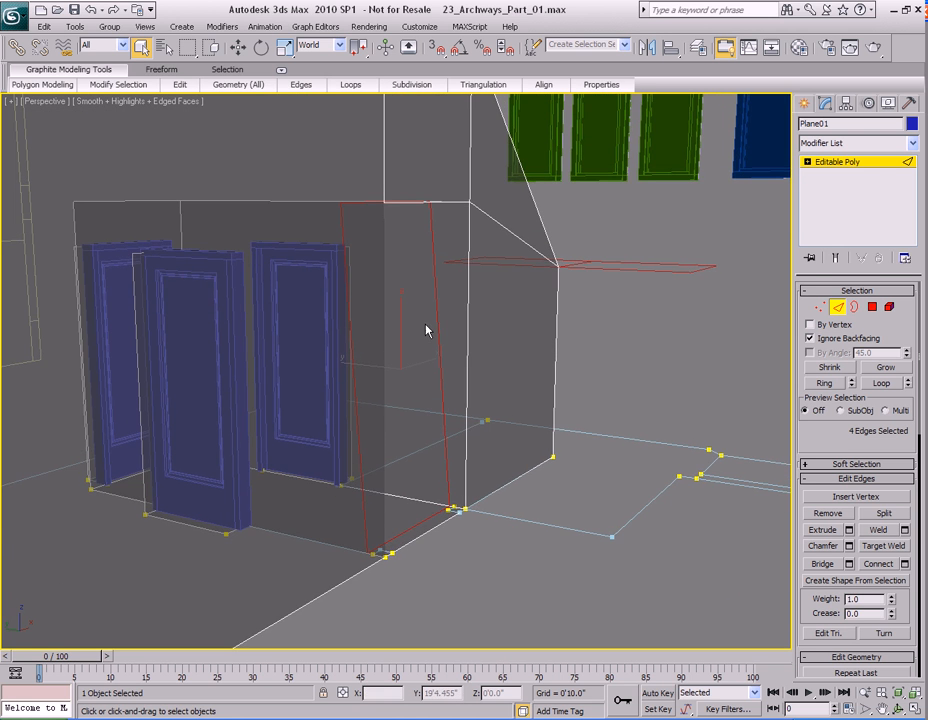
scroll(427, 327, up, 1)
alt+middle_drag(426, 326, 426, 320)
key(w)
scroll(425, 318, up, 4)
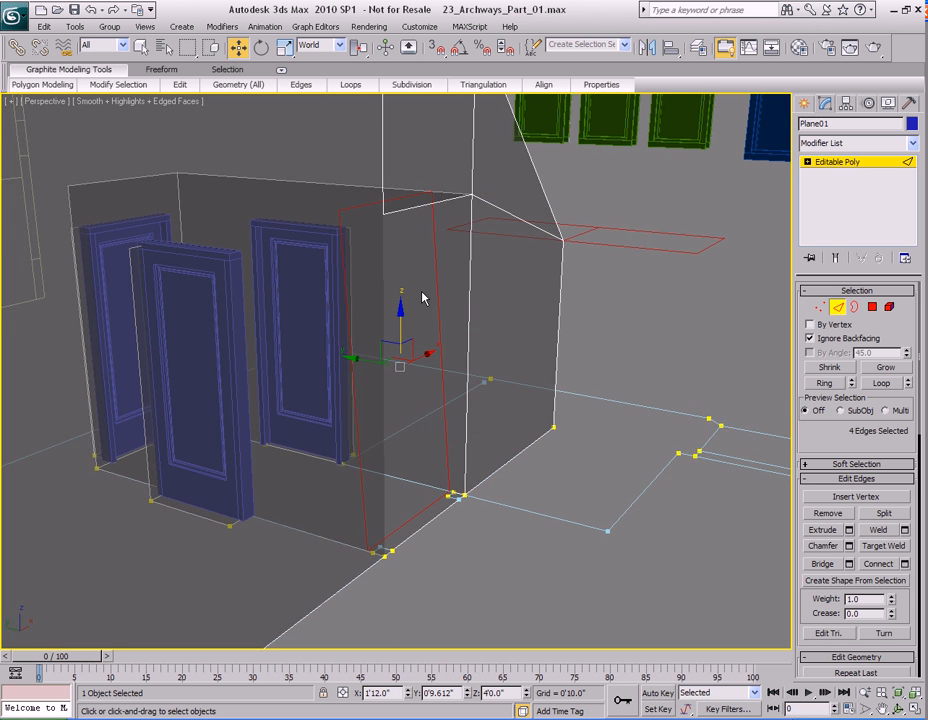
scroll(411, 323, down, 4)
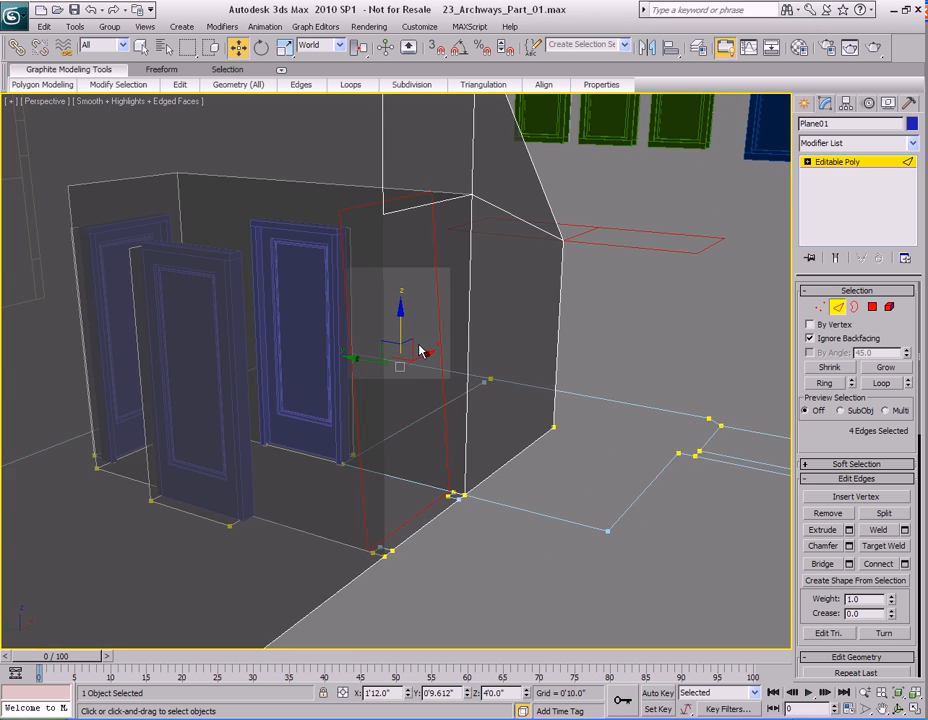
alt+middle_drag(432, 333, 421, 340)
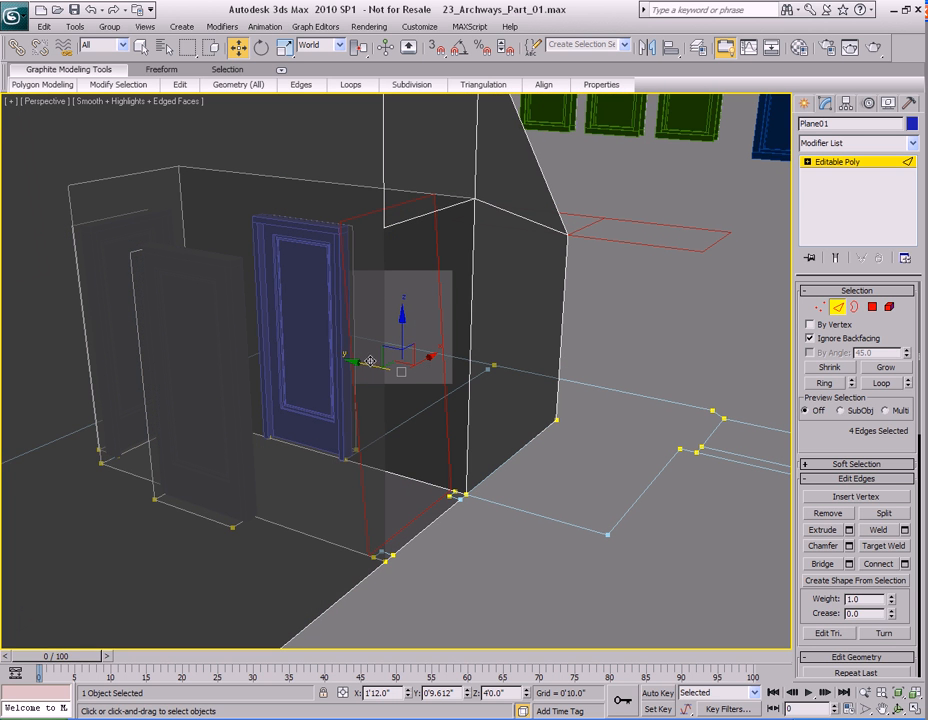
key(q)
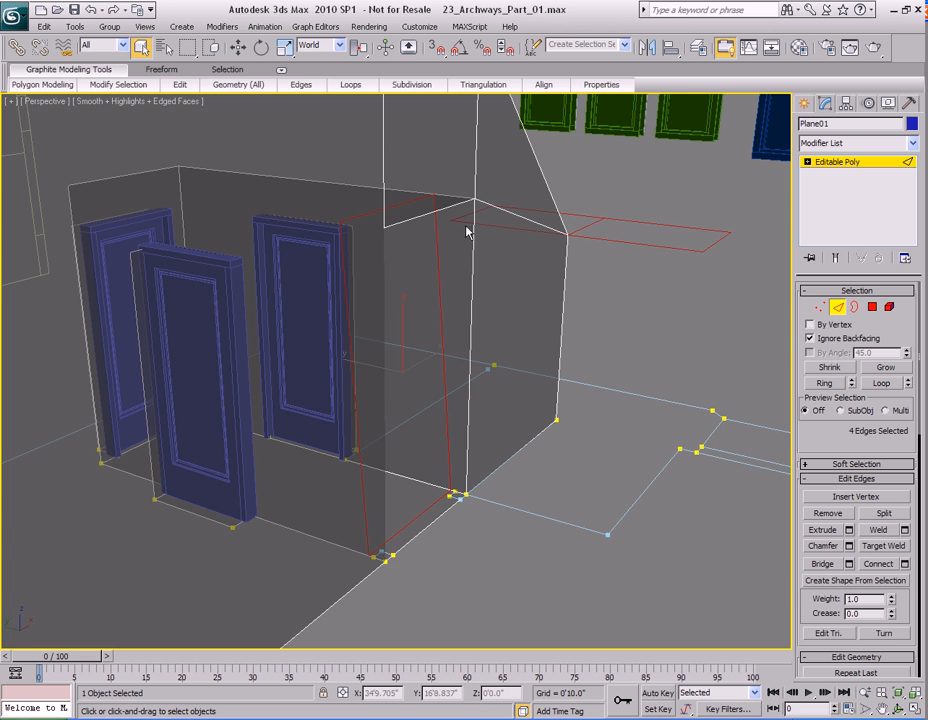
mouse_move(478, 87)
mouse_move(550, 88)
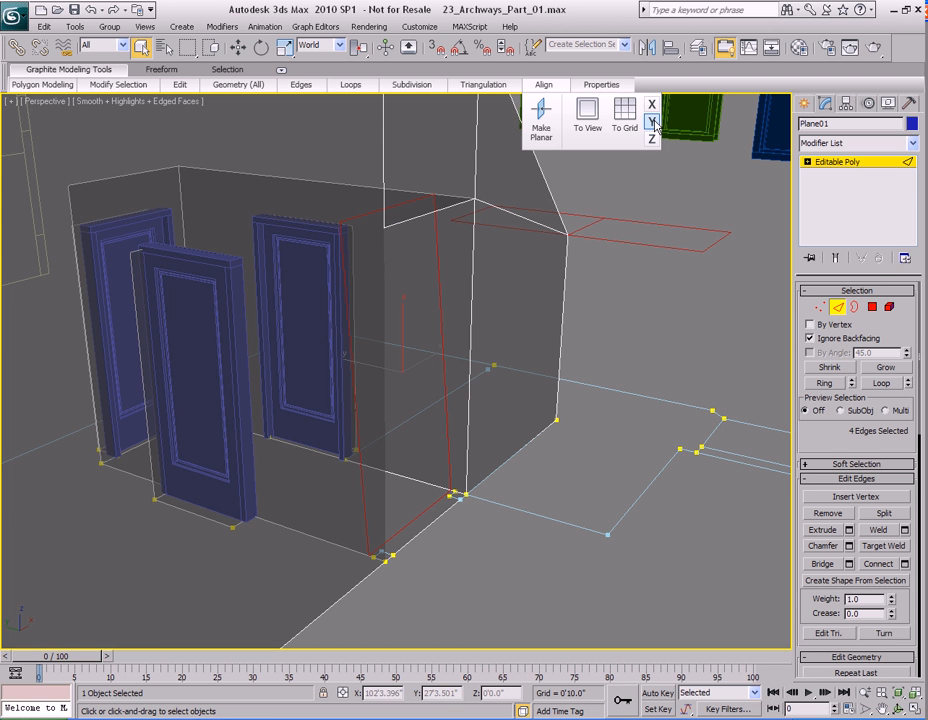
scroll(433, 331, up, 5)
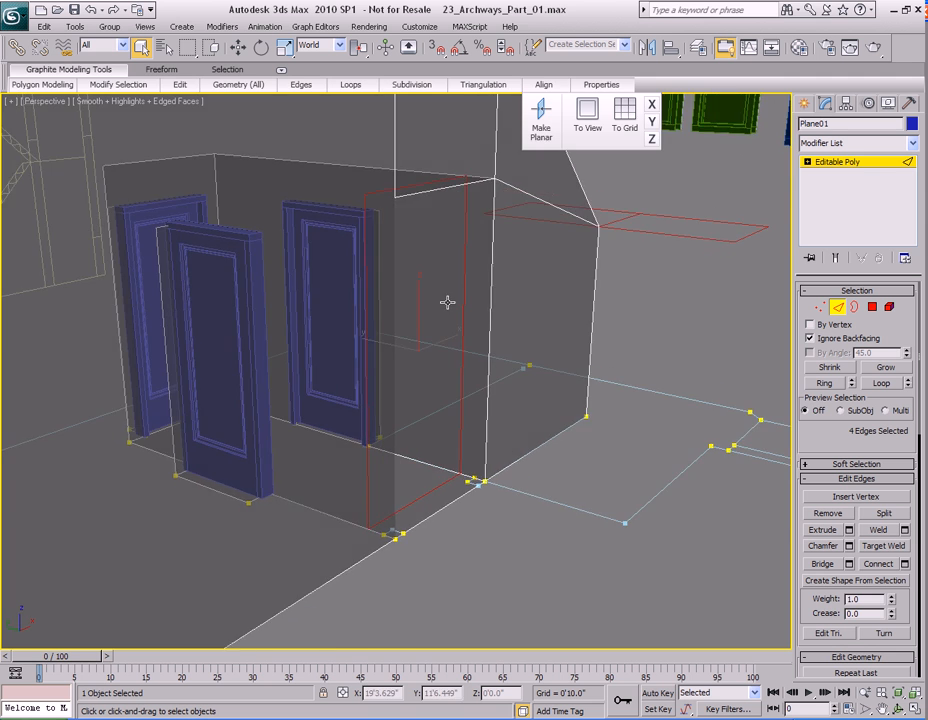
alt+middle_drag(452, 282, 495, 265)
middle_drag(420, 316, 452, 273)
alt+middle_drag(414, 160, 452, 228)
Step: Move the edge loop along Y towards the hallway opening, to about Y 0'7.394"
key(w)
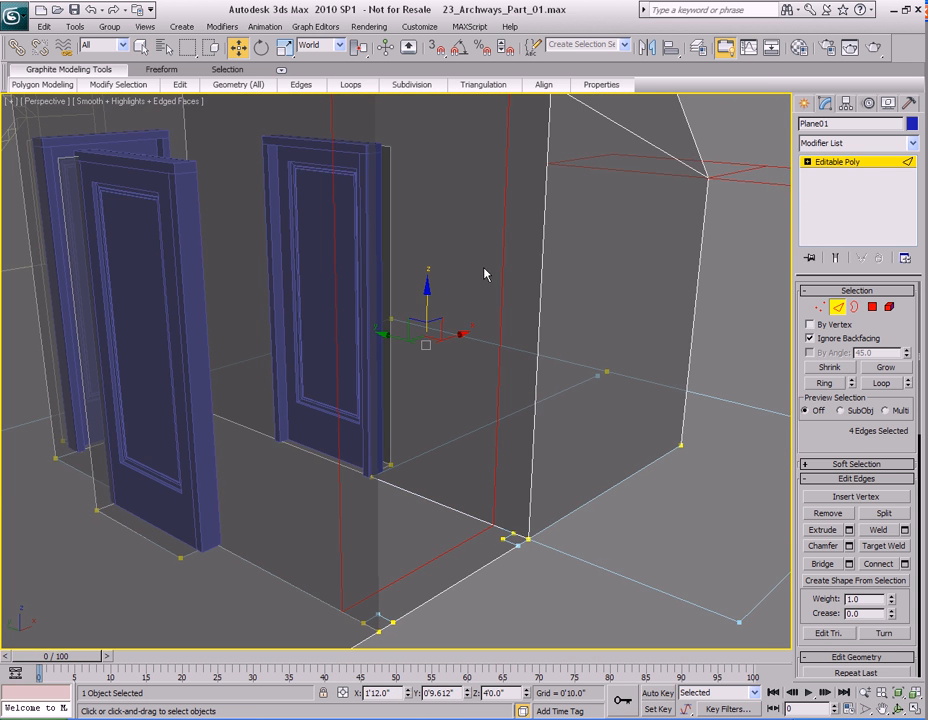
alt+middle_drag(483, 276, 487, 253)
middle_drag(487, 322, 472, 285)
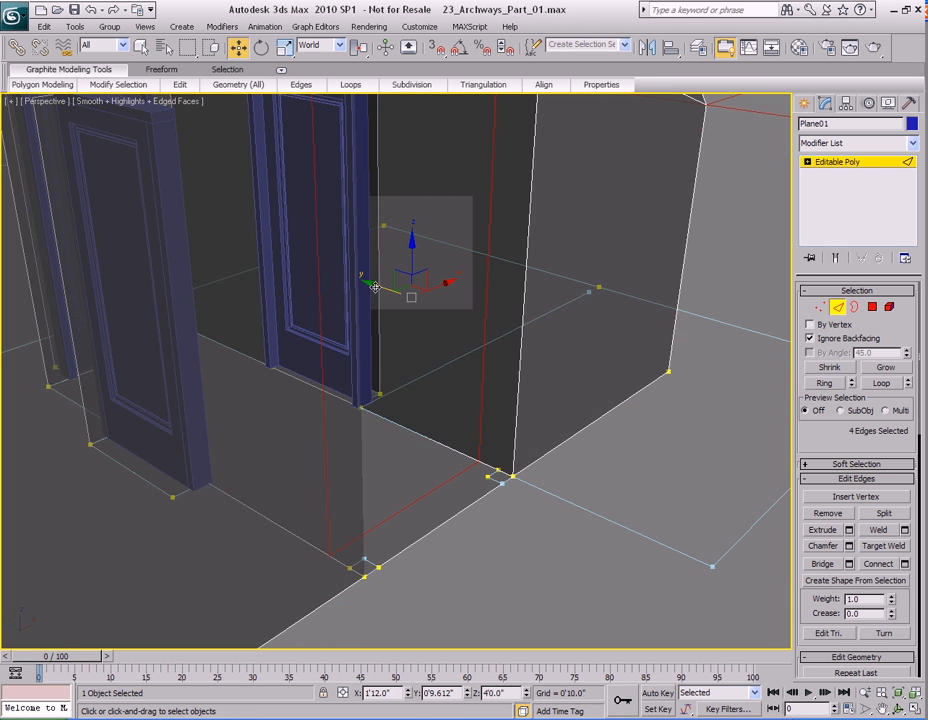
drag(373, 284, 380, 286)
alt+middle_drag(495, 393, 437, 338)
scroll(437, 338, up, 3)
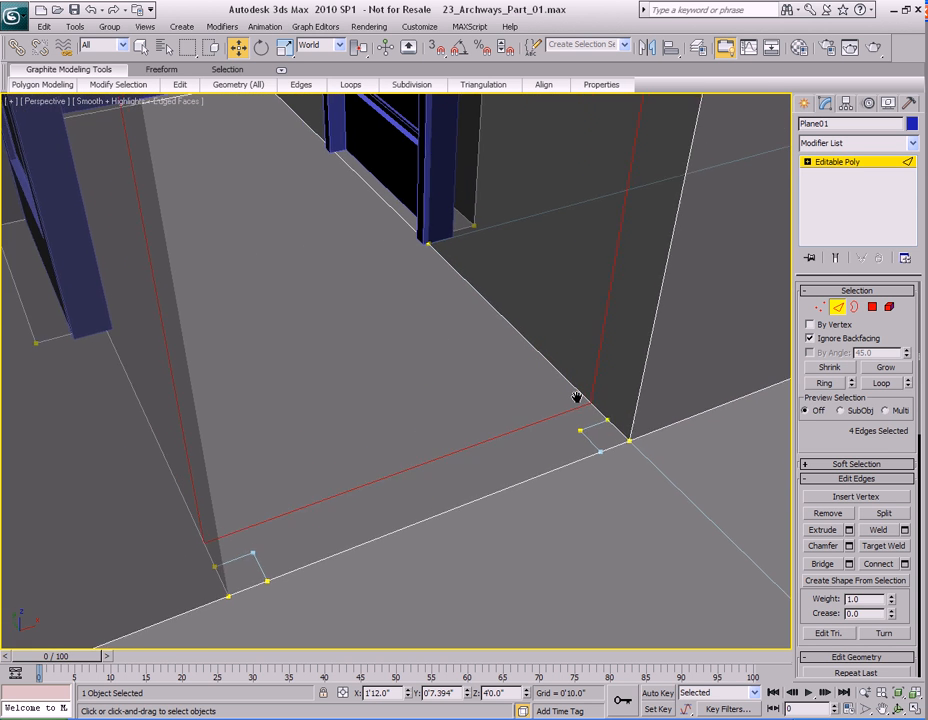
middle_drag(582, 406, 482, 357)
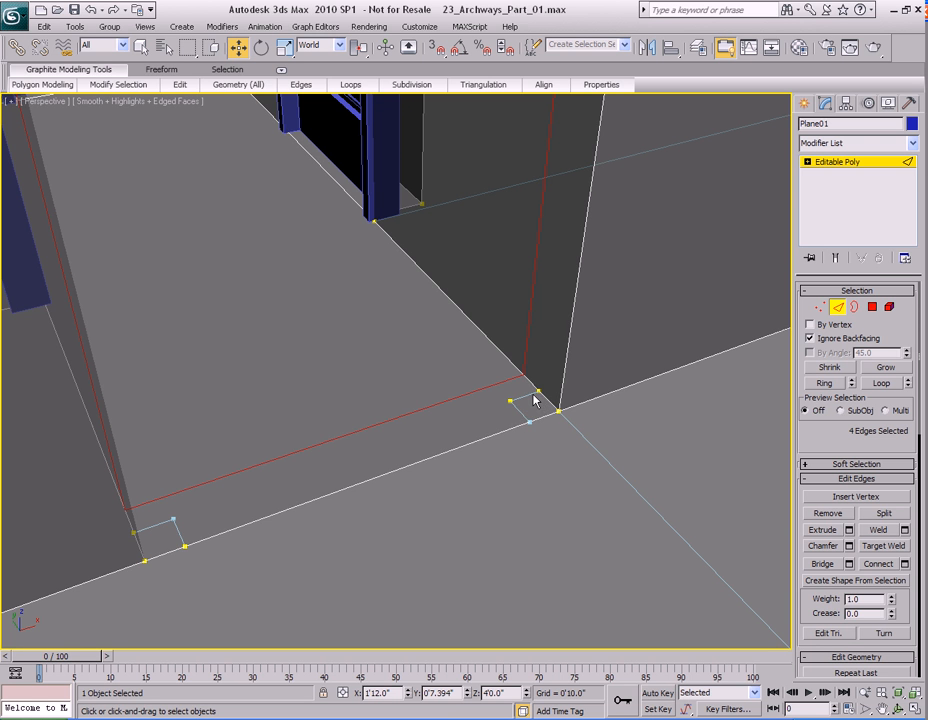
middle_drag(444, 380, 476, 418)
scroll(463, 414, down, 3)
Step: Select the "first floor" spline's short segment at the hallway corner and check its absolute Y position with Move Transform Type-In
key(2)
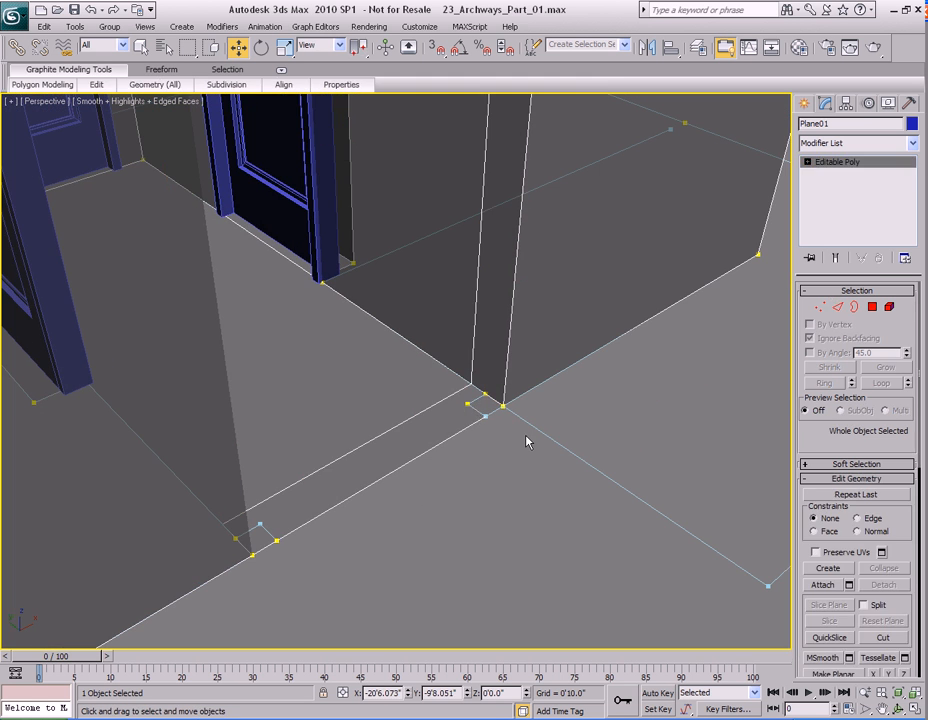
key(q)
click(514, 414)
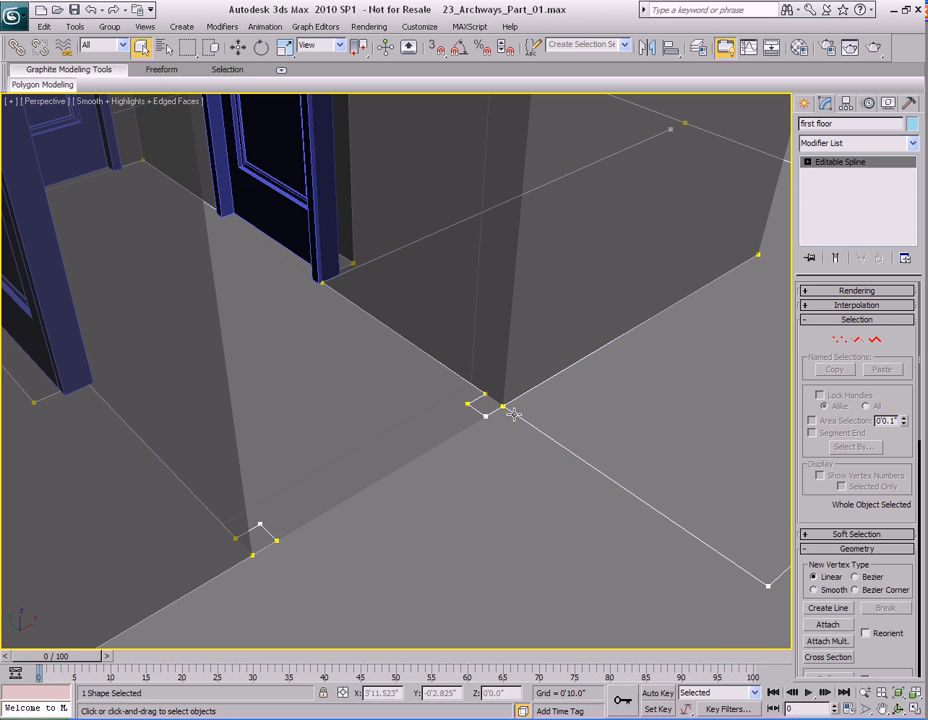
key(2)
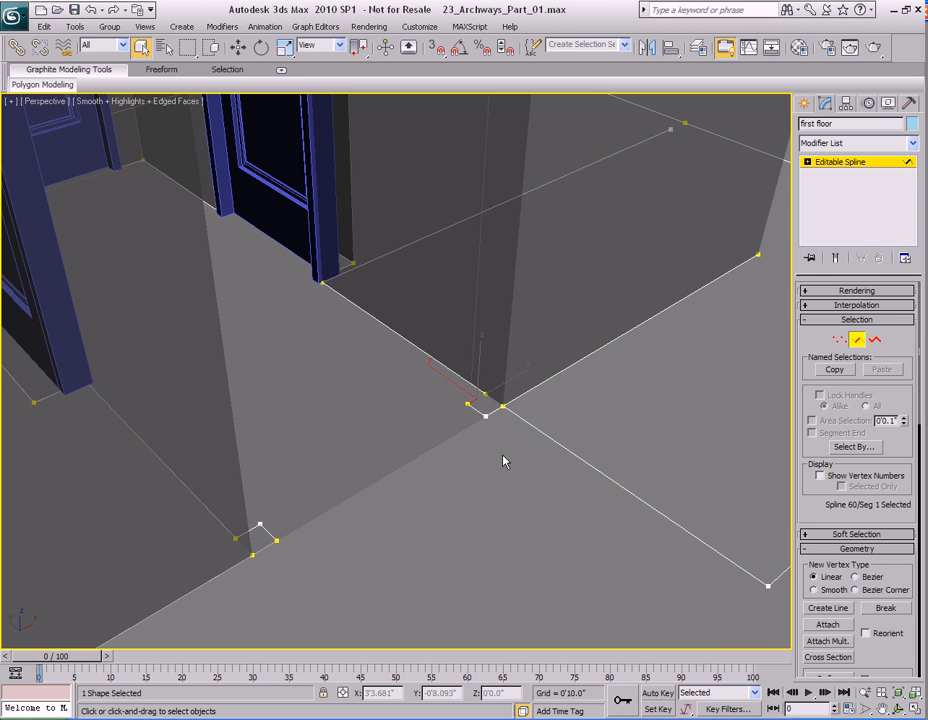
scroll(483, 432, up, 3)
middle_drag(482, 431, 489, 431)
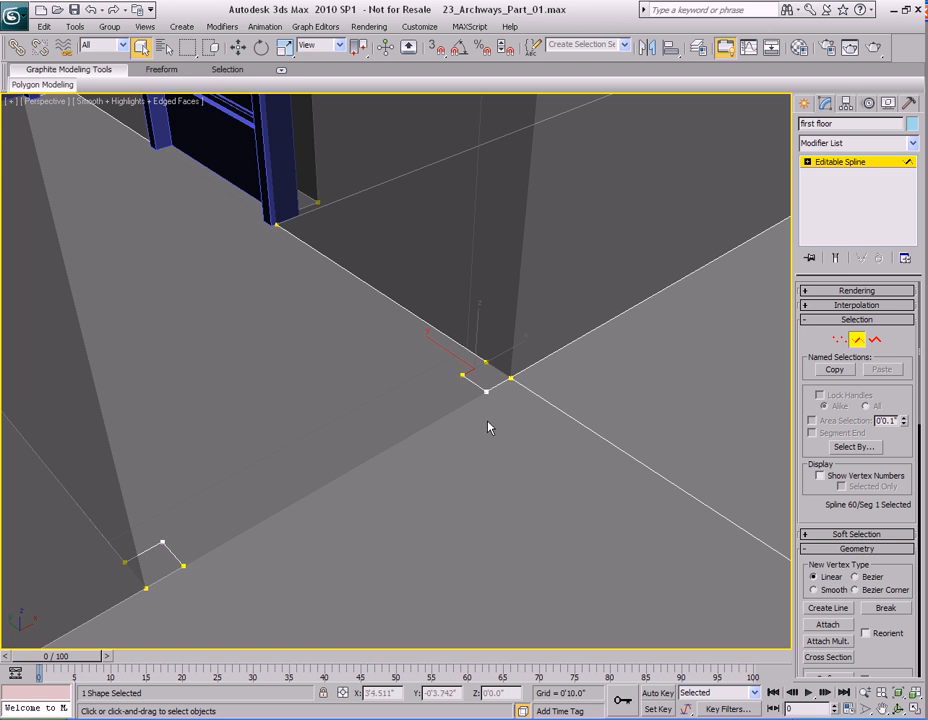
click(807, 162)
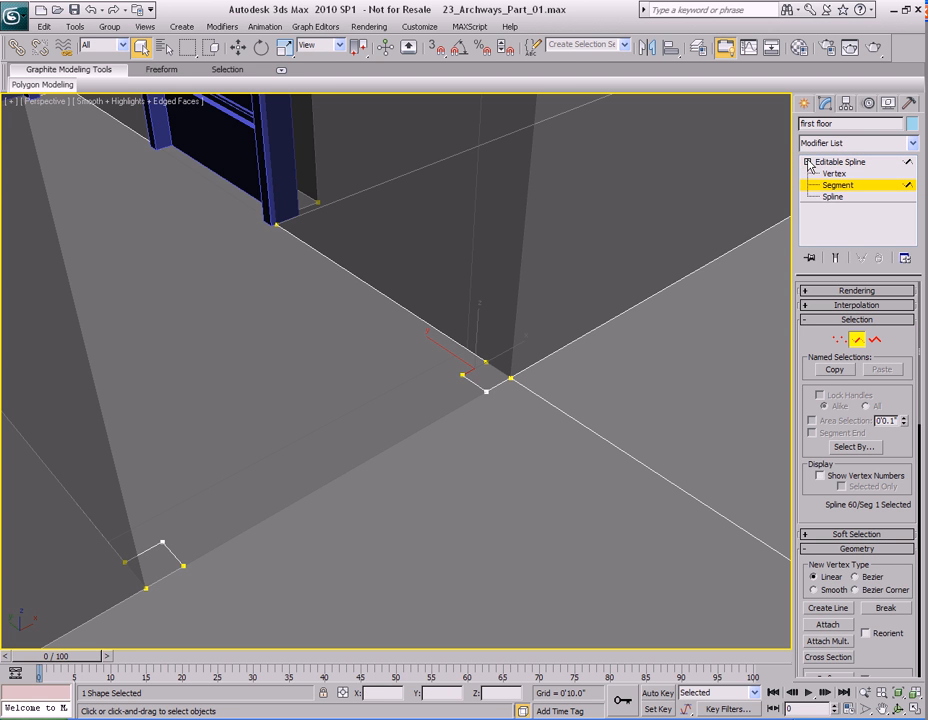
middle_drag(498, 409, 518, 389)
key(w)
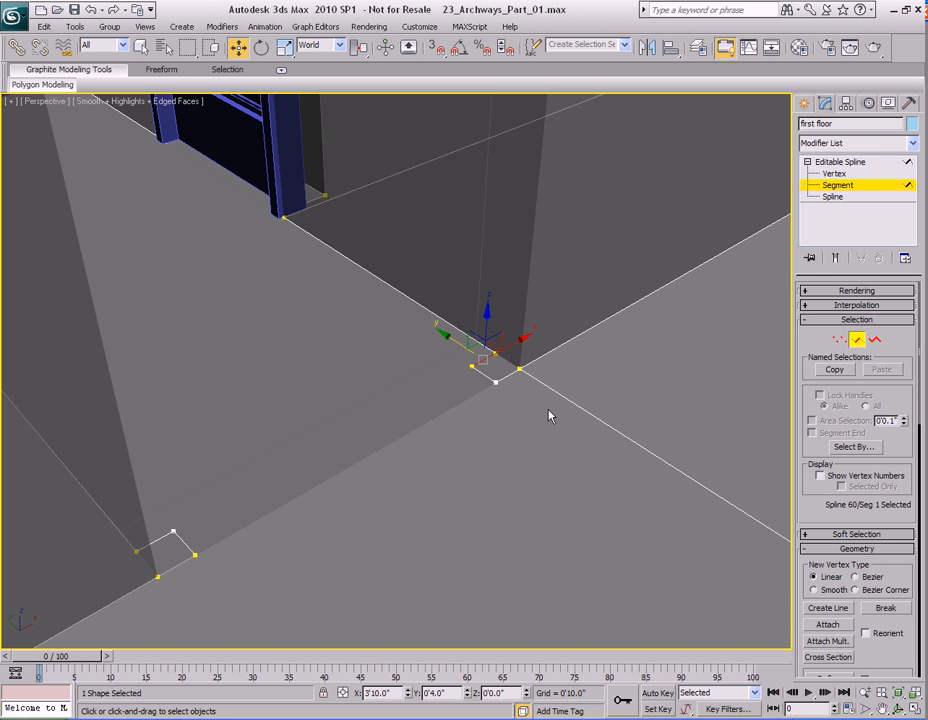
key(F12)
drag(460, 331, 660, 157)
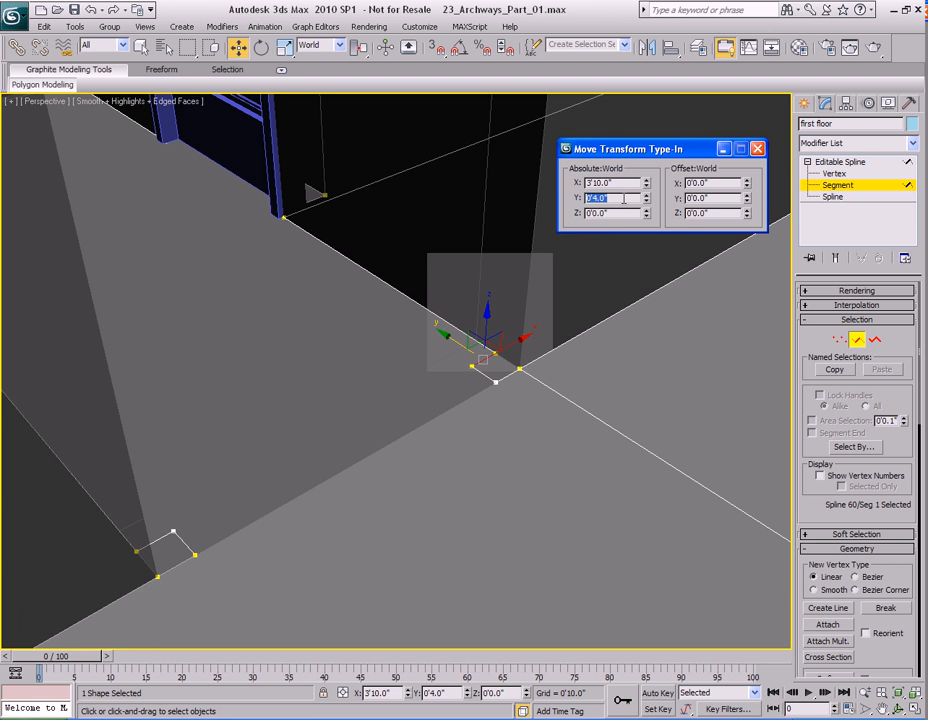
drag(687, 152, 696, 151)
middle_drag(527, 354, 535, 436)
Step: Return to the house mesh's selected edge loop, set its absolute Y position to 0'4.0" and close the transform dialog
key(q)
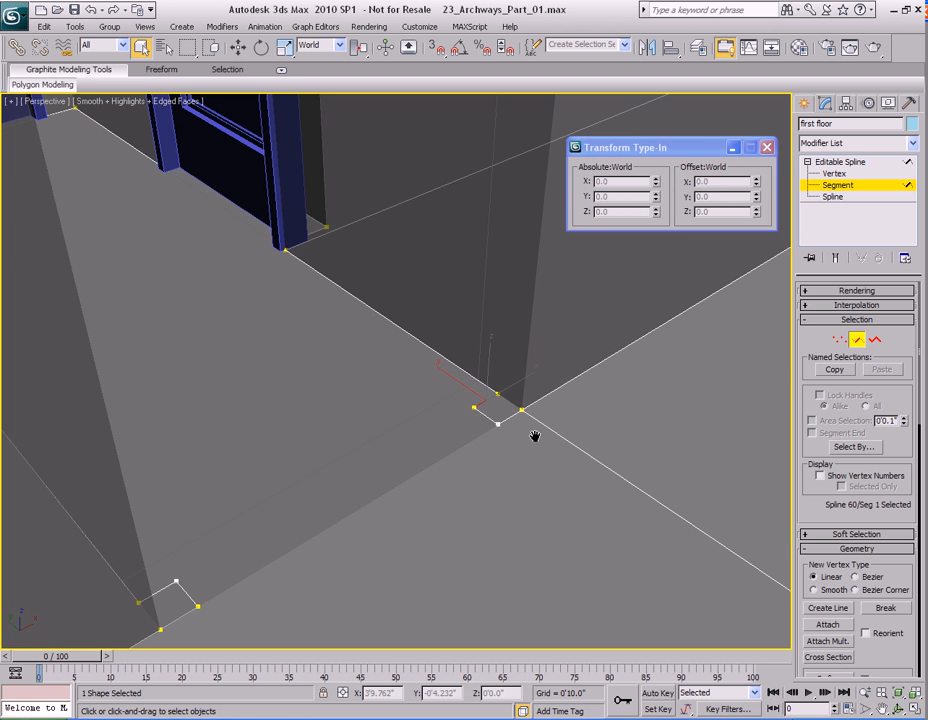
click(495, 317)
middle_drag(495, 317, 522, 366)
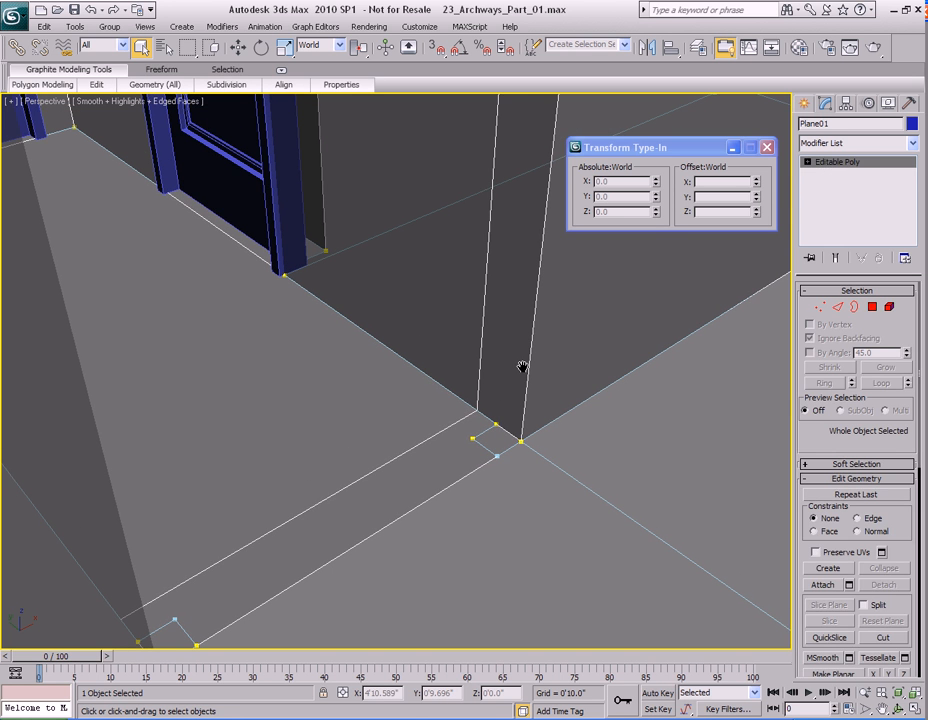
key(2)
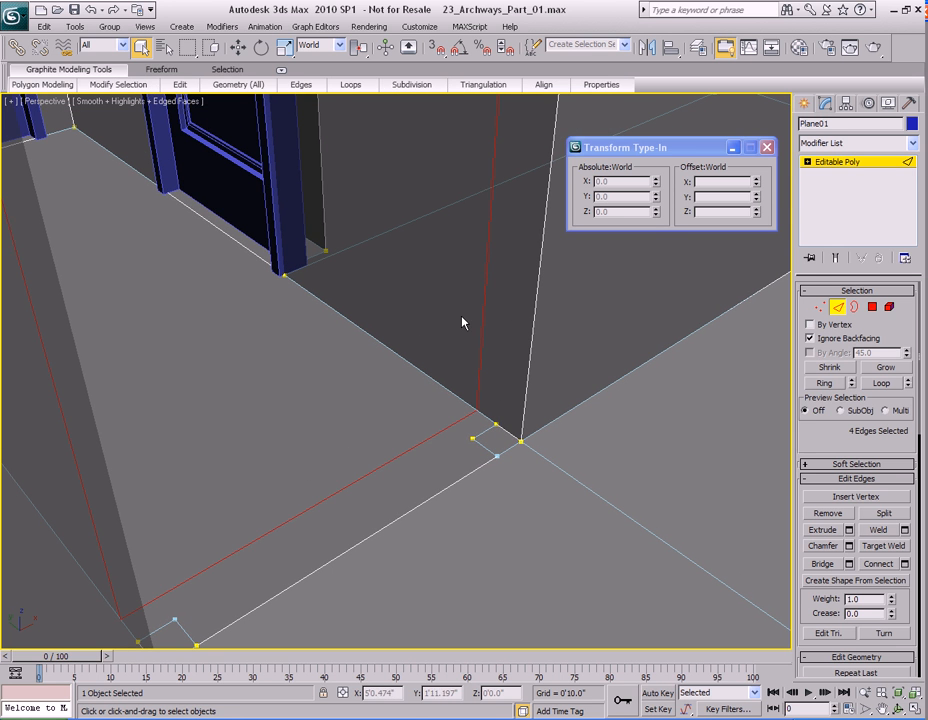
scroll(464, 321, down, 2)
key(w)
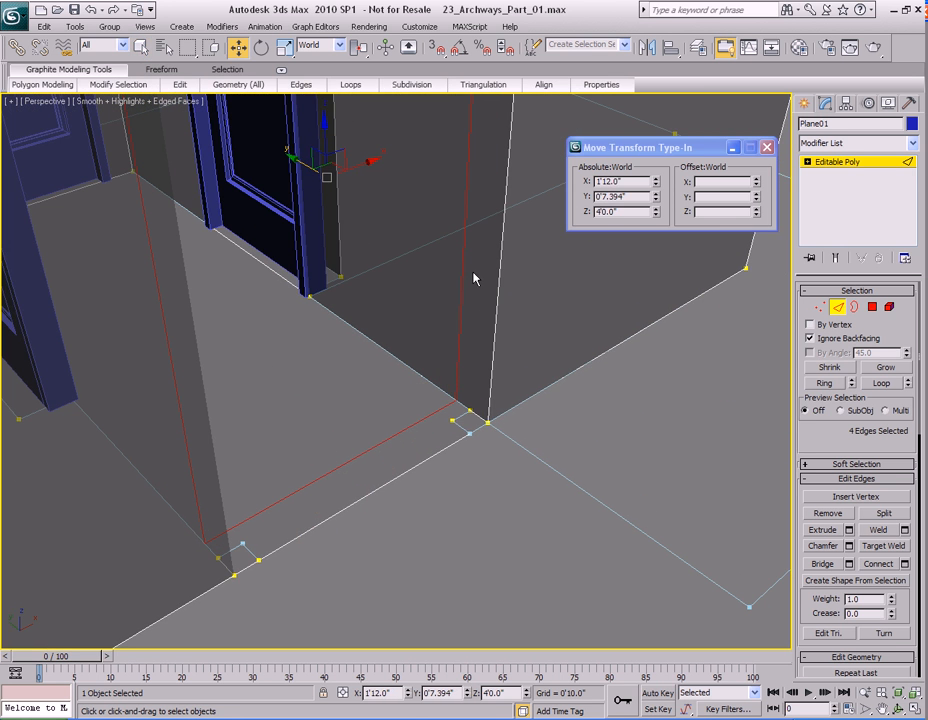
middle_drag(469, 300, 476, 309)
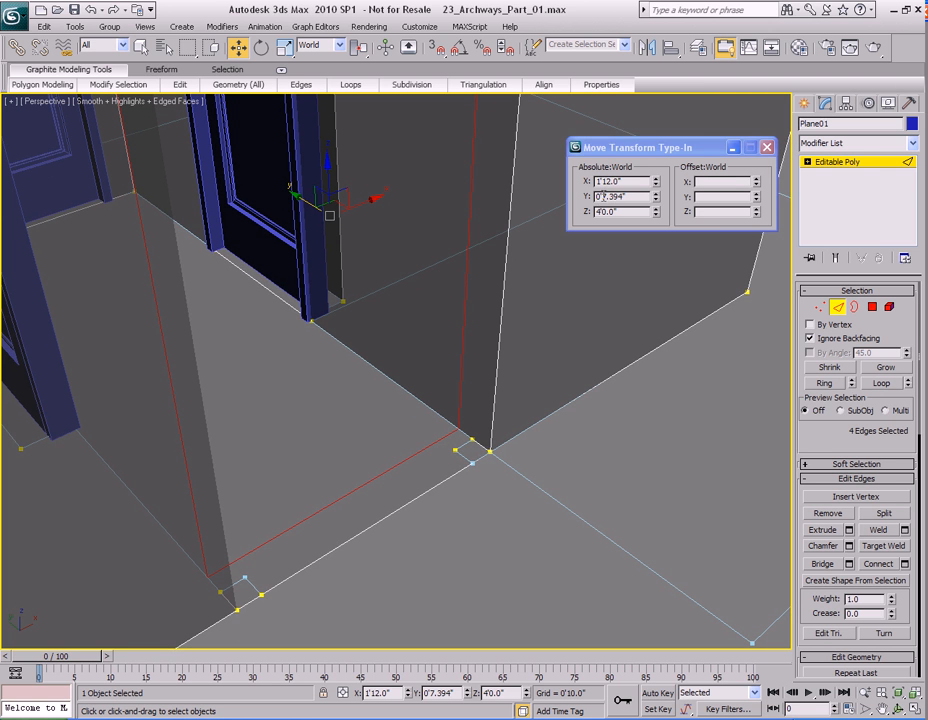
drag(602, 197, 613, 196)
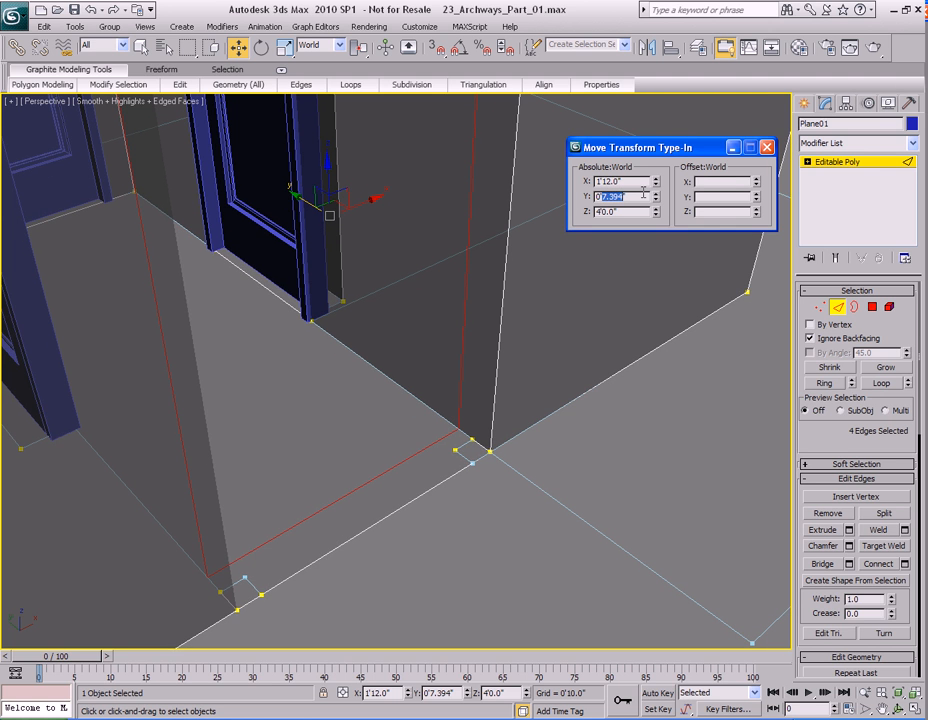
text(4)
key(Return)
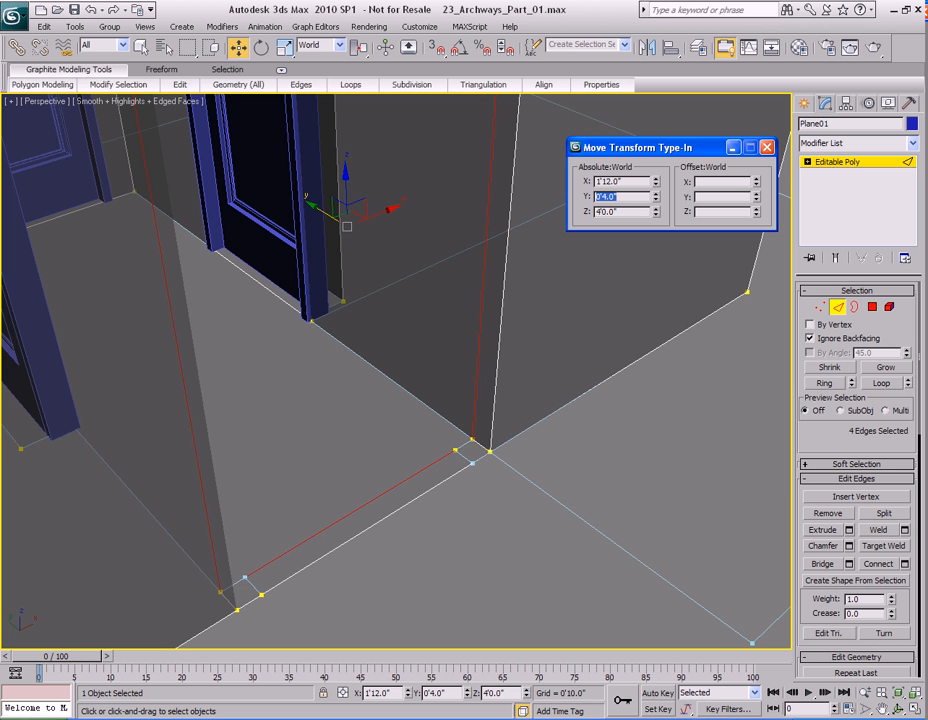
middle_drag(489, 483, 484, 457)
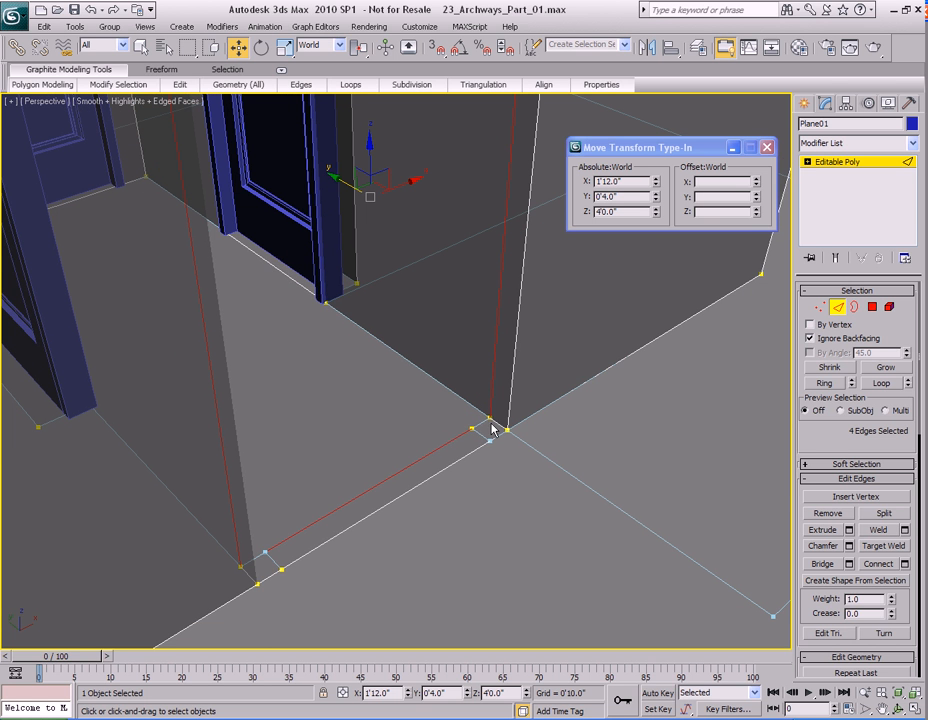
middle_drag(482, 380, 472, 439)
scroll(472, 439, down, 2)
key(q)
middle_drag(468, 325, 458, 400)
click(767, 149)
Step: Select the three narrow polygons framing the hallway opening: both side wall strips and the ceiling strip
alt+middle_drag(418, 292, 522, 356)
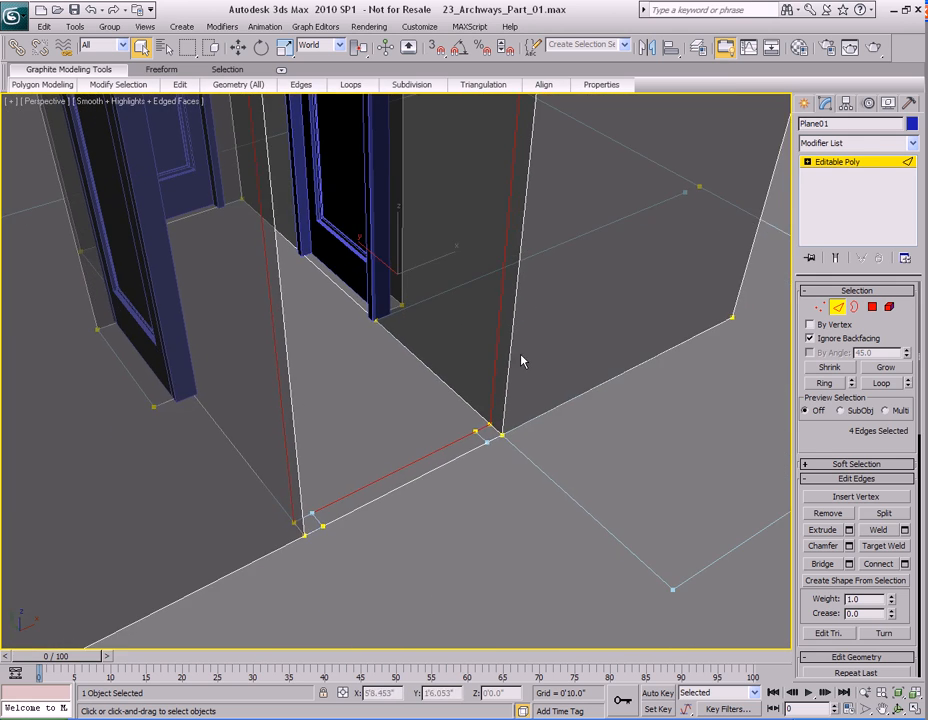
key(4)
click(499, 389)
alt+middle_drag(534, 431, 455, 418)
ctrl+click(385, 356)
alt+middle_drag(398, 369, 458, 416)
scroll(458, 416, up, 3)
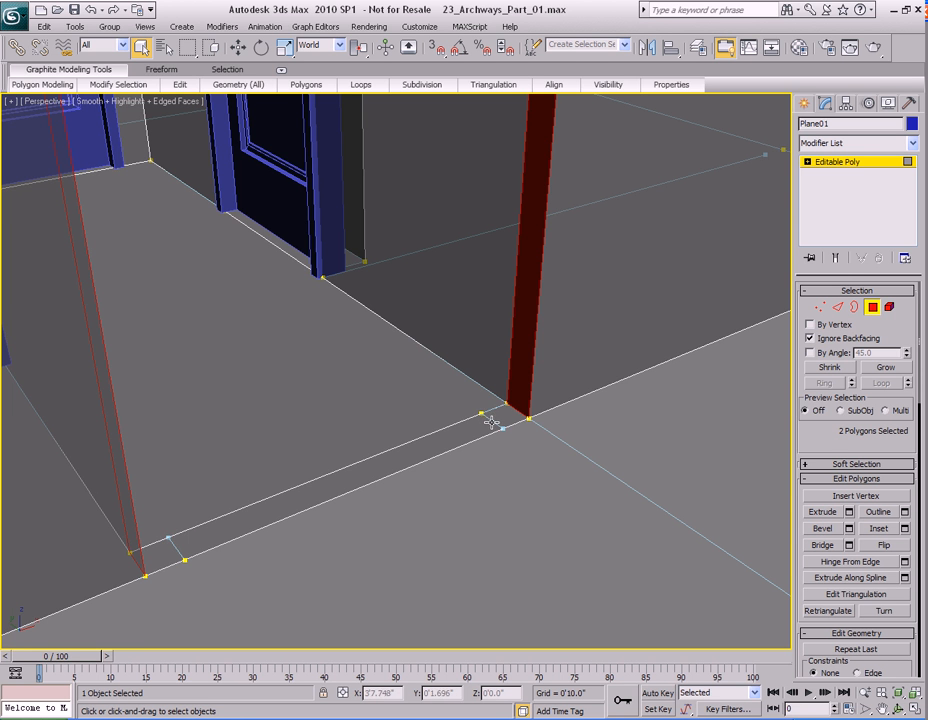
scroll(488, 412, down, 2)
middle_drag(488, 412, 470, 389)
scroll(507, 474, down, 2)
ctrl+click(479, 300)
alt+middle_drag(479, 300, 486, 378)
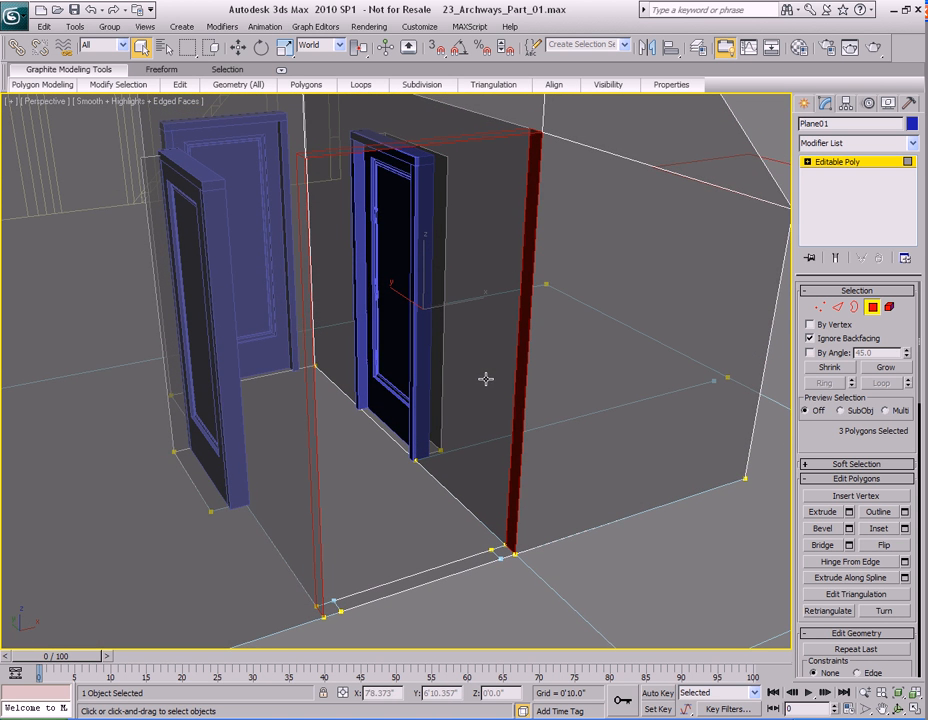
middle_drag(472, 431, 479, 373)
middle_drag(512, 334, 520, 322)
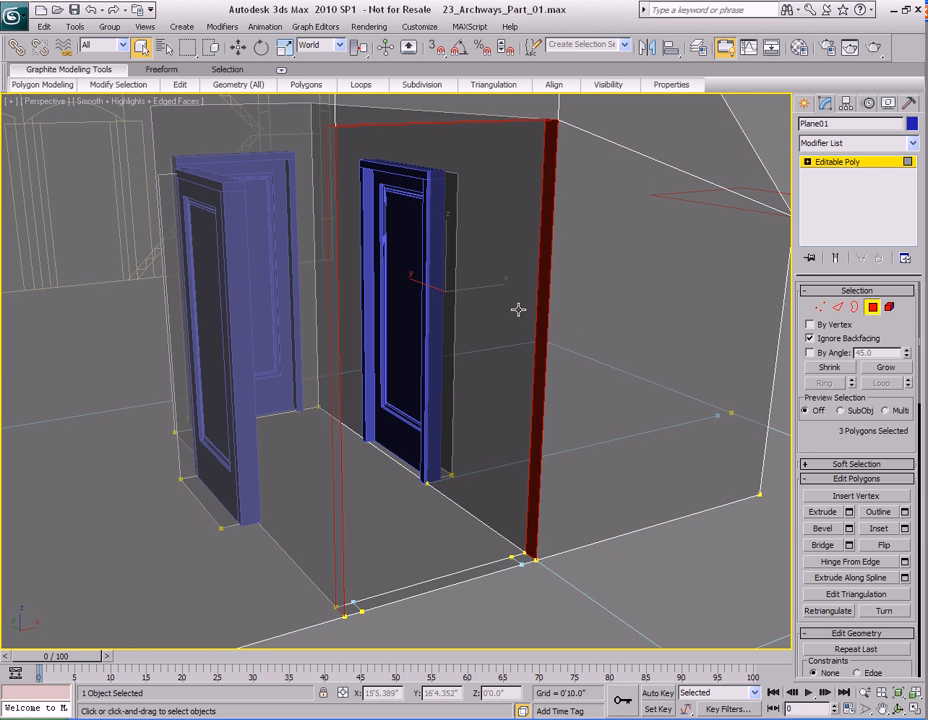
Step: Open the Extrude settings for the three selected polygons framing the hallway opening and examine the Group extrusion preview
right_click(485, 205)
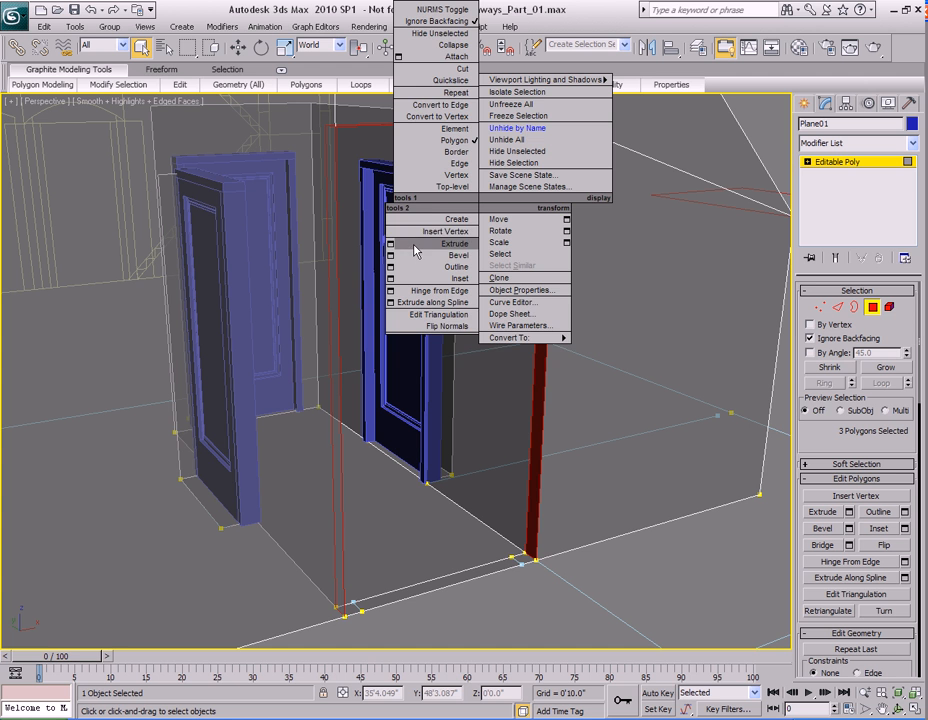
click(390, 245)
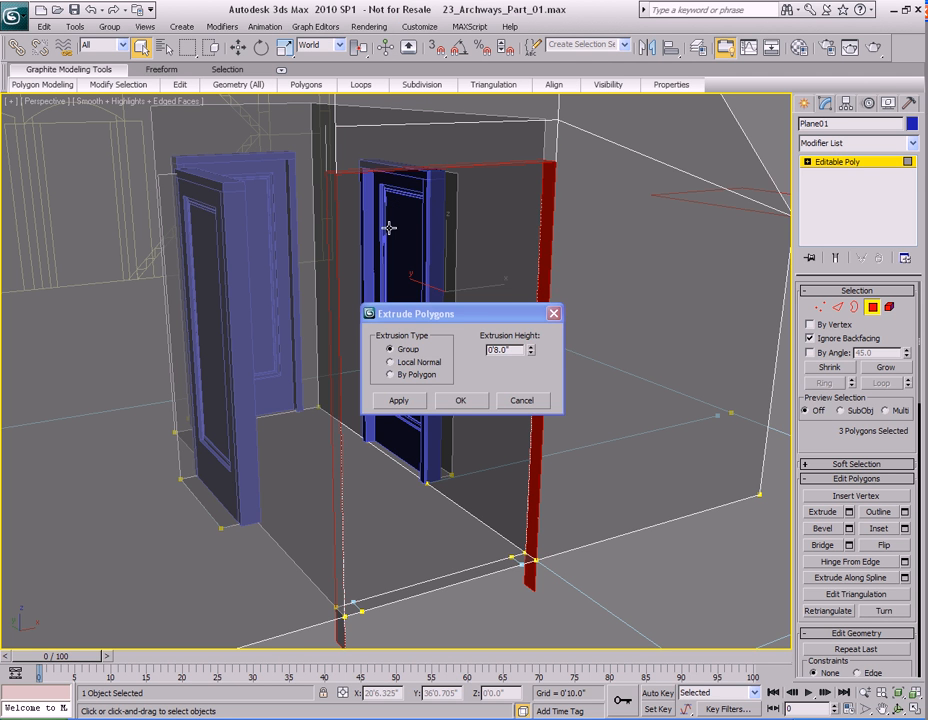
drag(469, 311, 166, 236)
middle_drag(442, 405, 497, 354)
middle_drag(555, 408, 513, 350)
middle_drag(477, 299, 503, 358)
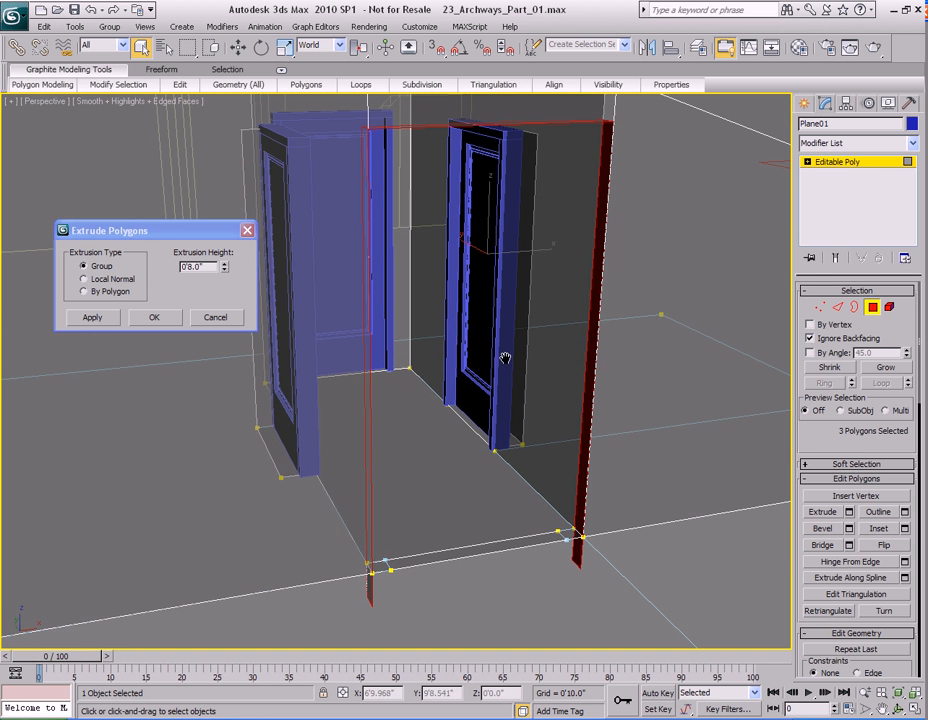
drag(185, 268, 197, 269)
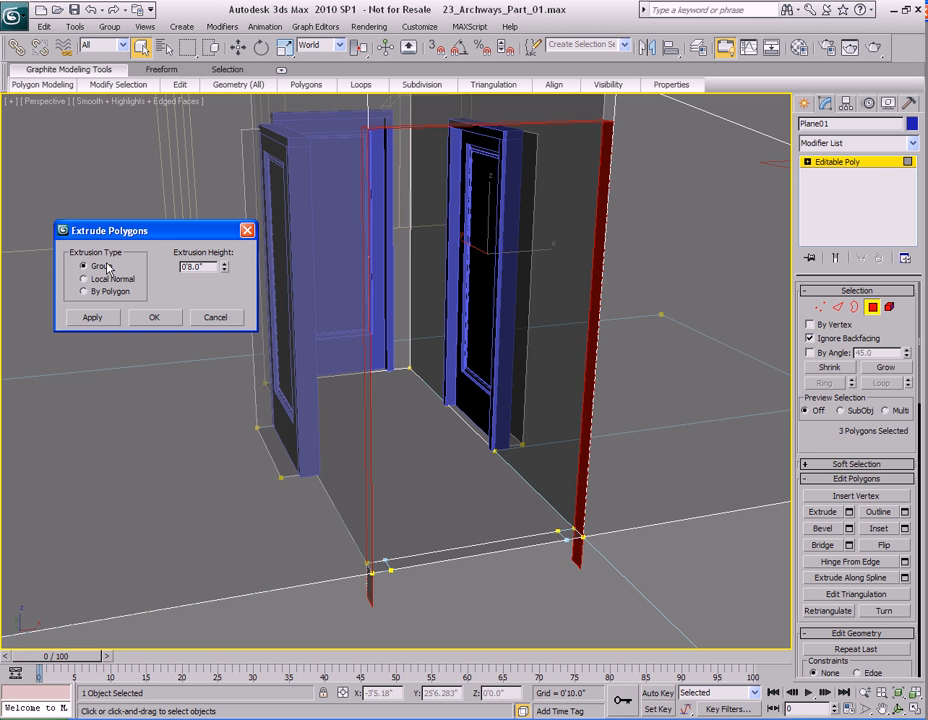
alt+middle_drag(481, 394, 530, 381)
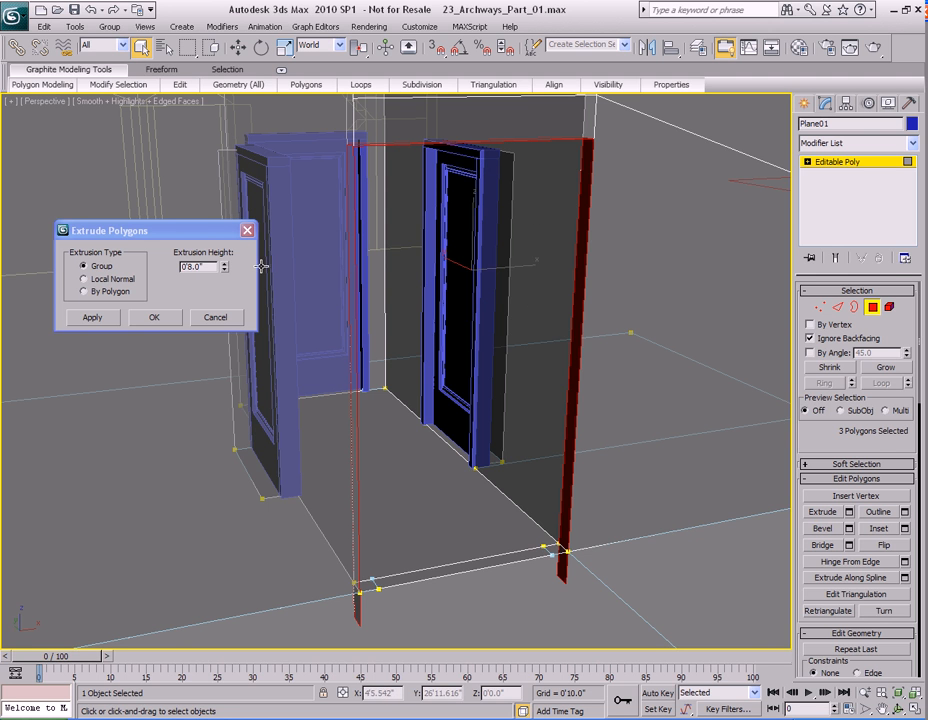
Step: Try the Local Normal extrusion type on the three frame polygons and inspect the corners from several angles
click(99, 280)
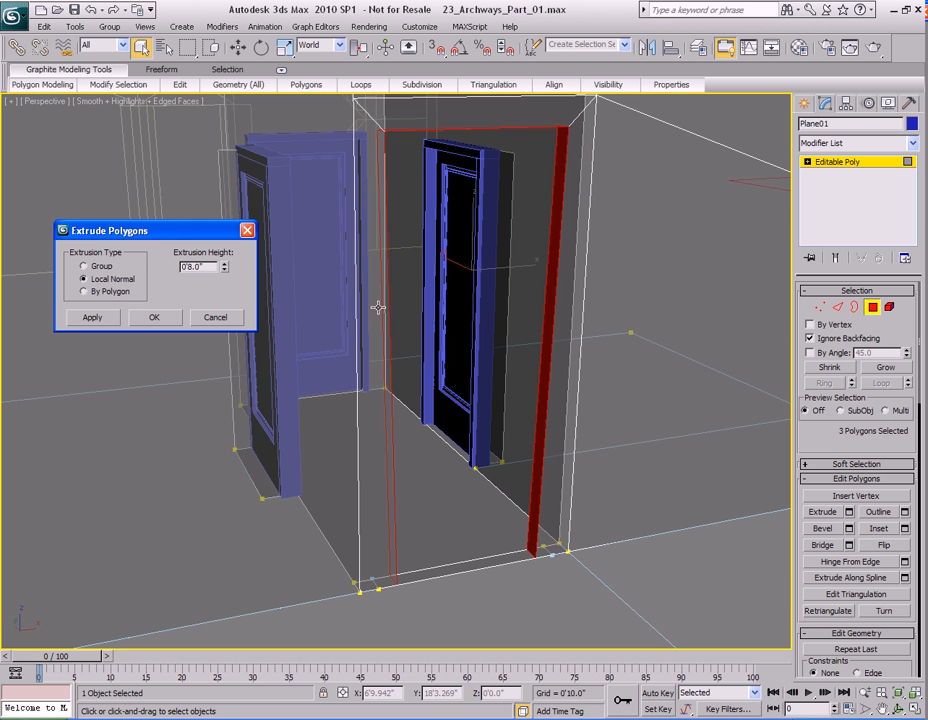
mouse_move(491, 317)
alt+middle_down()
mouse_move(489, 325)
mouse_move(499, 315)
mouse_move(499, 323)
alt+middle_up()
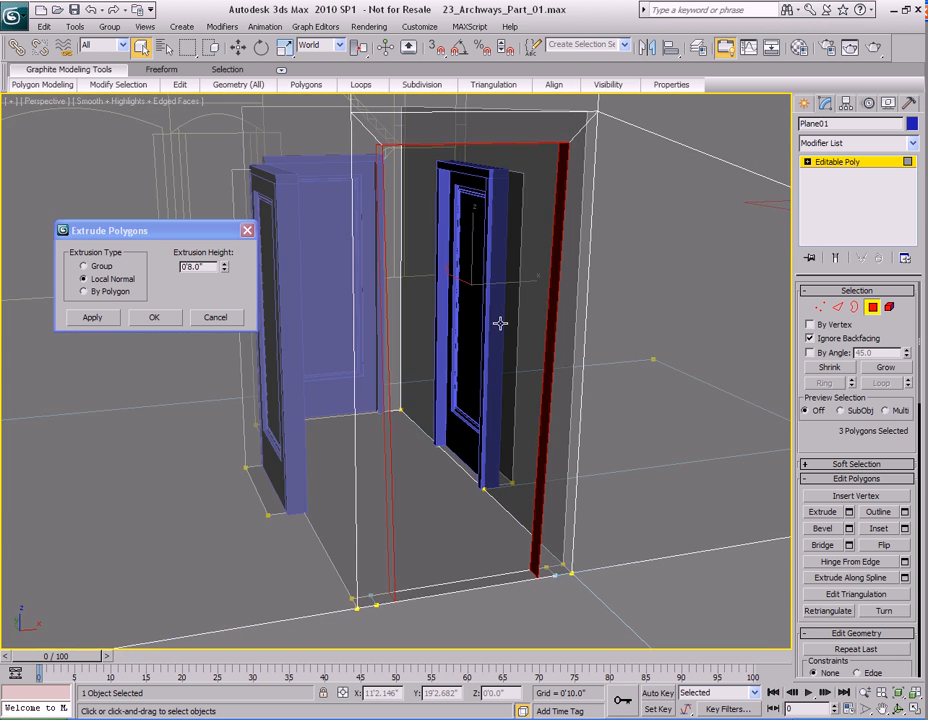
alt+middle_drag(569, 299, 543, 265)
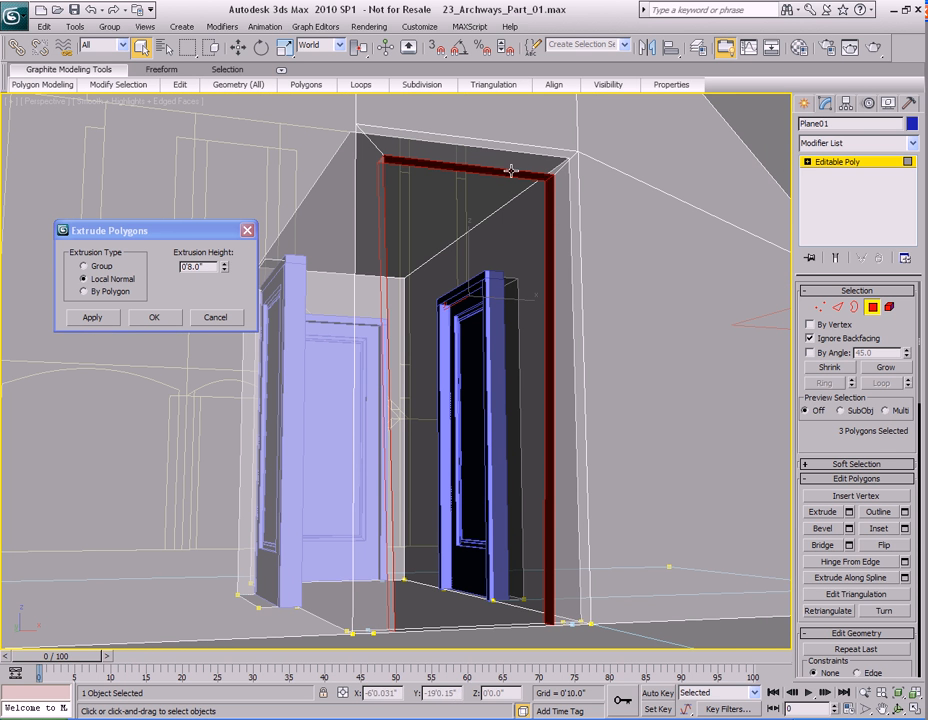
alt+middle_drag(549, 256, 482, 240)
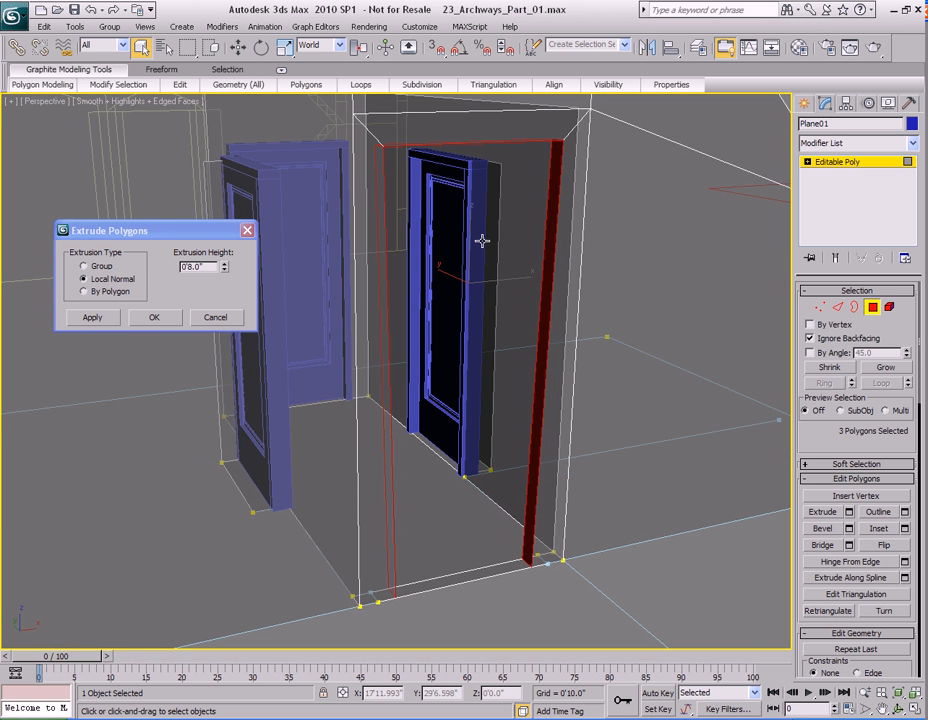
alt+middle_drag(528, 292, 493, 287)
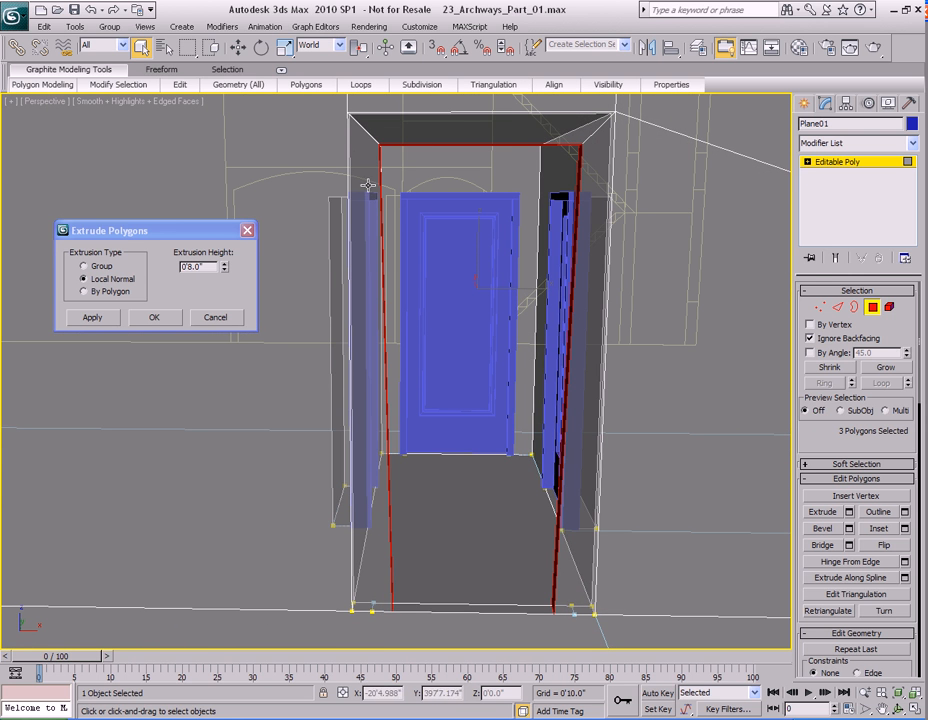
alt+middle_drag(576, 182, 480, 317)
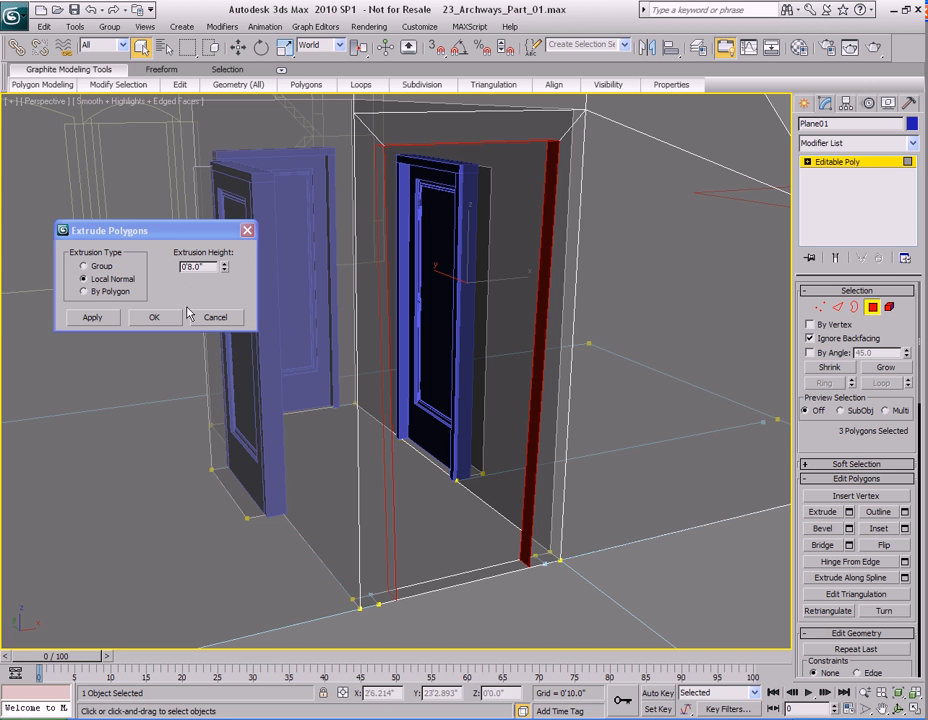
Step: Extrude the three frame polygons with the By Polygon type and a height of 0'4.0"
click(85, 291)
mouse_move(483, 344)
alt+middle_down()
mouse_move(449, 325)
mouse_move(460, 346)
mouse_move(483, 357)
alt+middle_up()
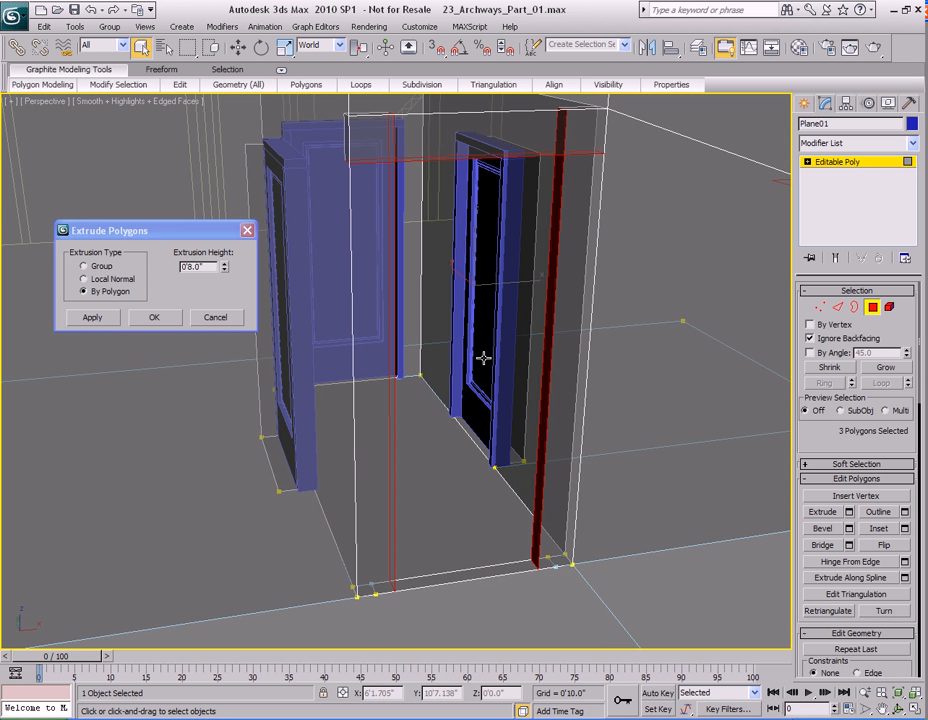
alt+middle_drag(481, 323, 462, 325)
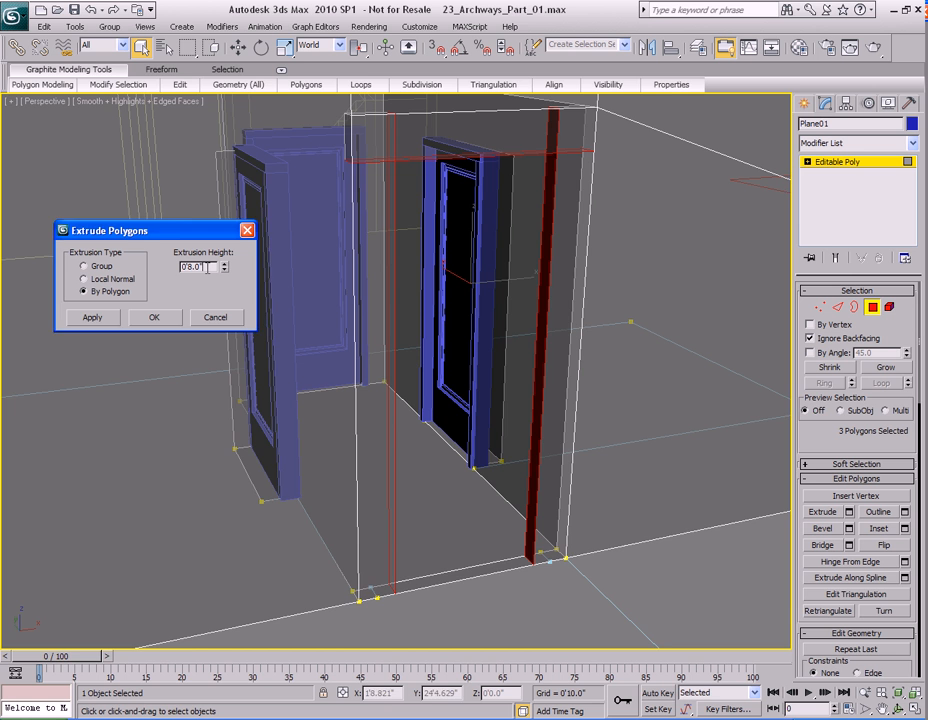
scroll(472, 340, up, 10)
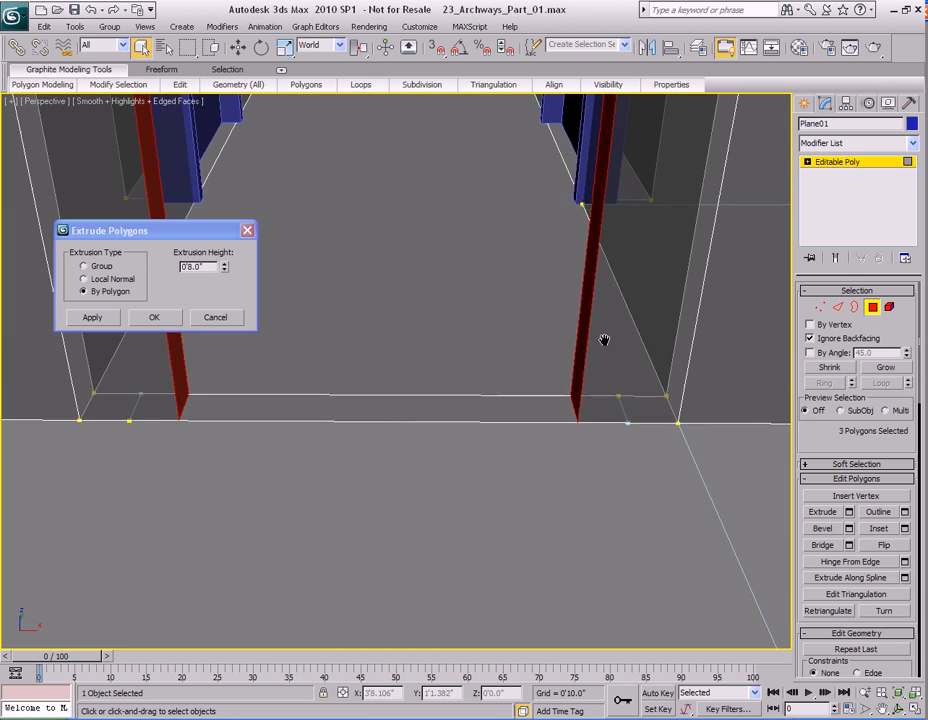
scroll(456, 397, up, 2)
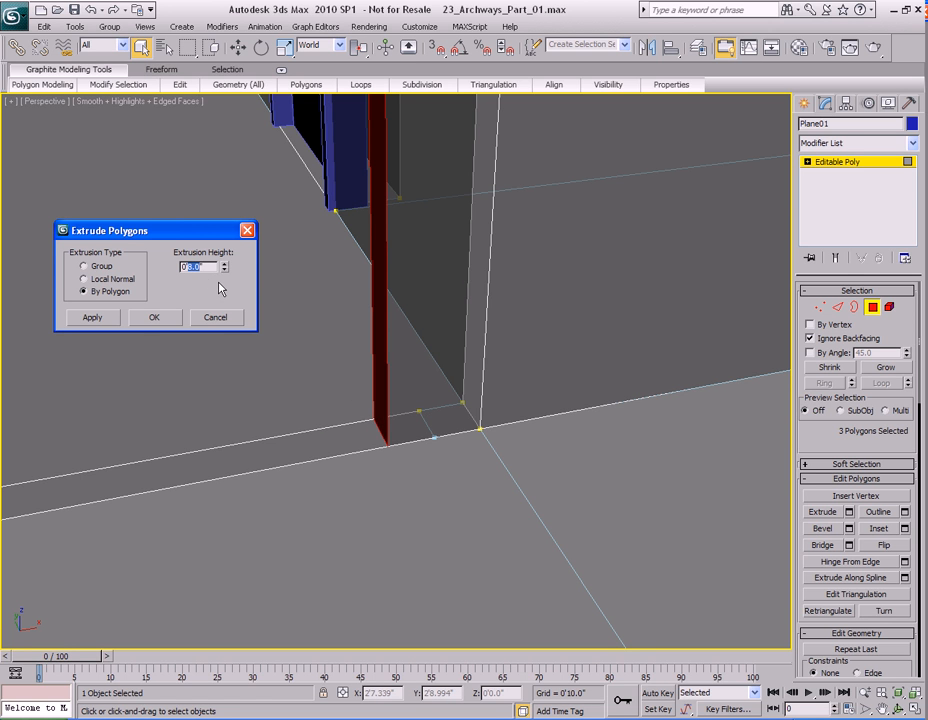
text(4)
key(Return)
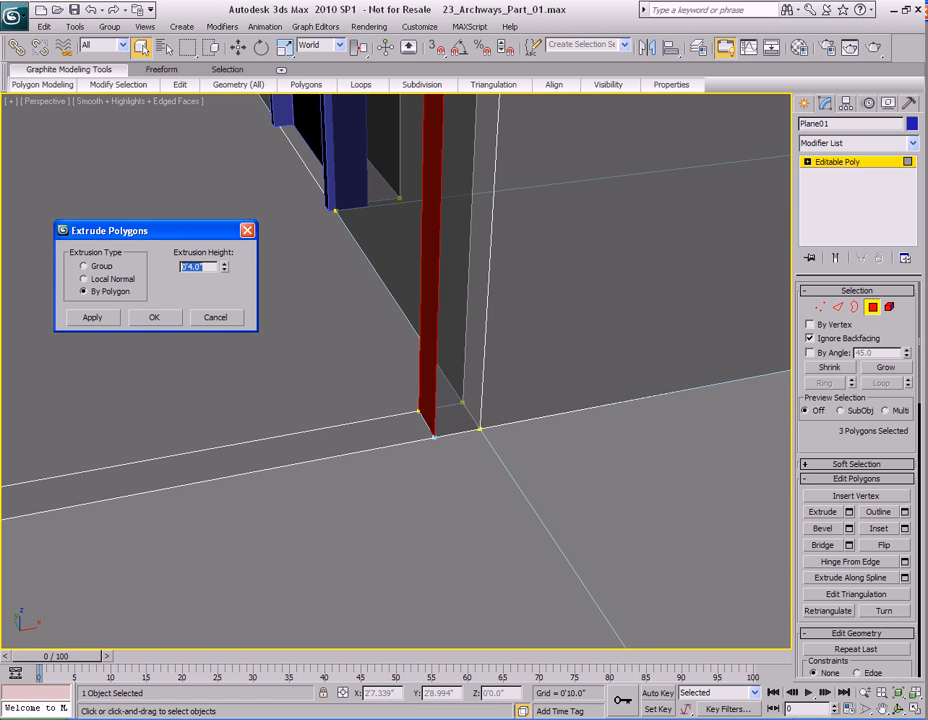
middle_drag(385, 456, 481, 478)
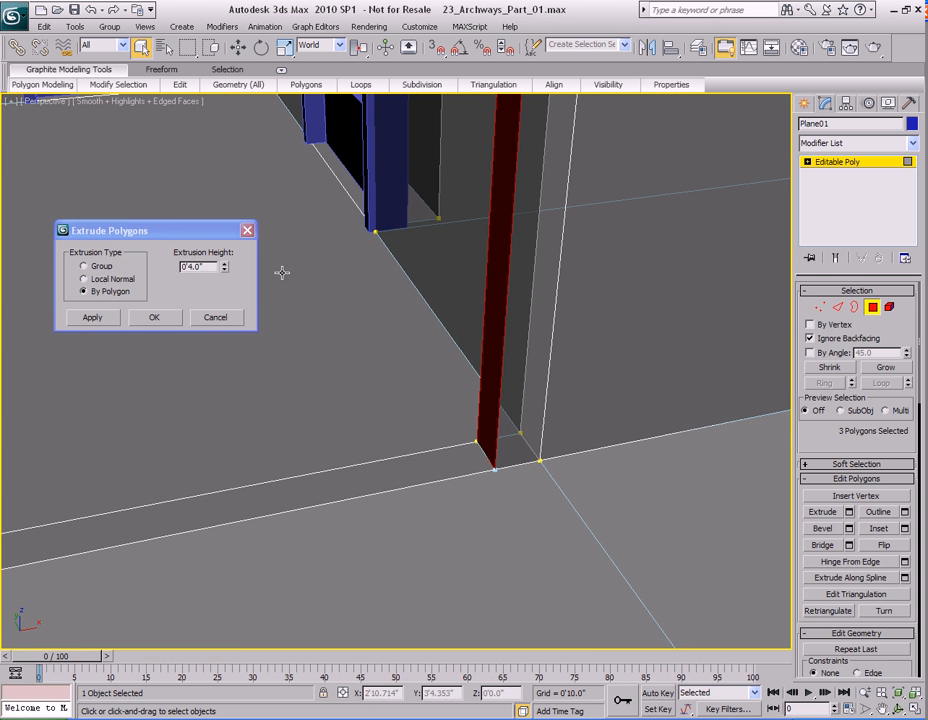
click(160, 318)
Step: Delete the two small polygons capping the undersides of the extruded side strips at floor level
scroll(478, 375, down, 3)
alt+middle_drag(478, 375, 506, 430)
middle_drag(506, 430, 497, 396)
alt+middle_drag(497, 396, 485, 402)
middle_drag(420, 443, 443, 409)
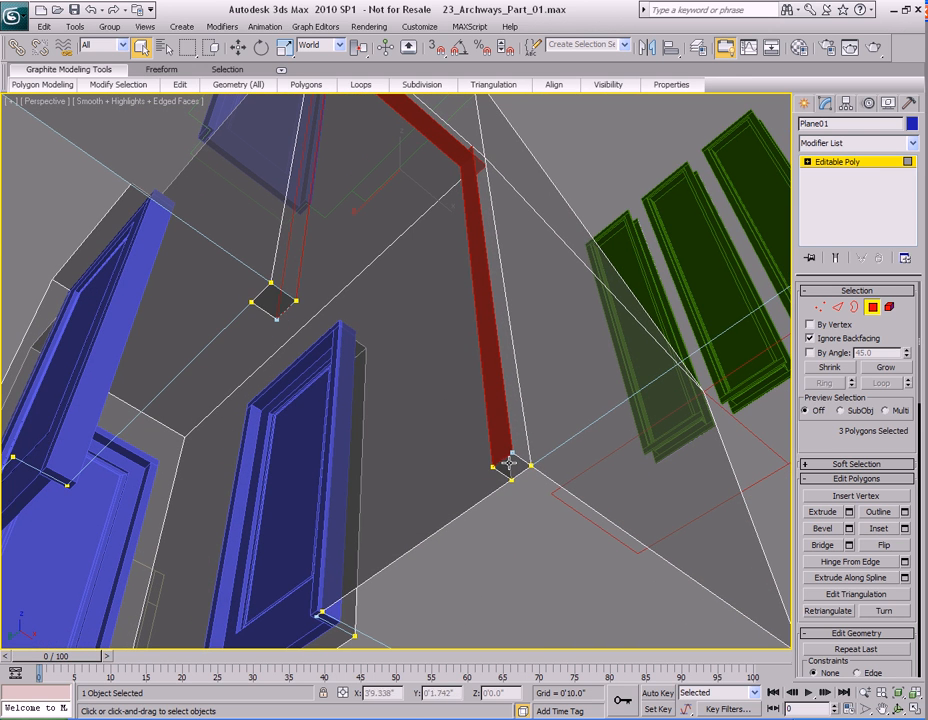
click(514, 465)
ctrl+click(273, 300)
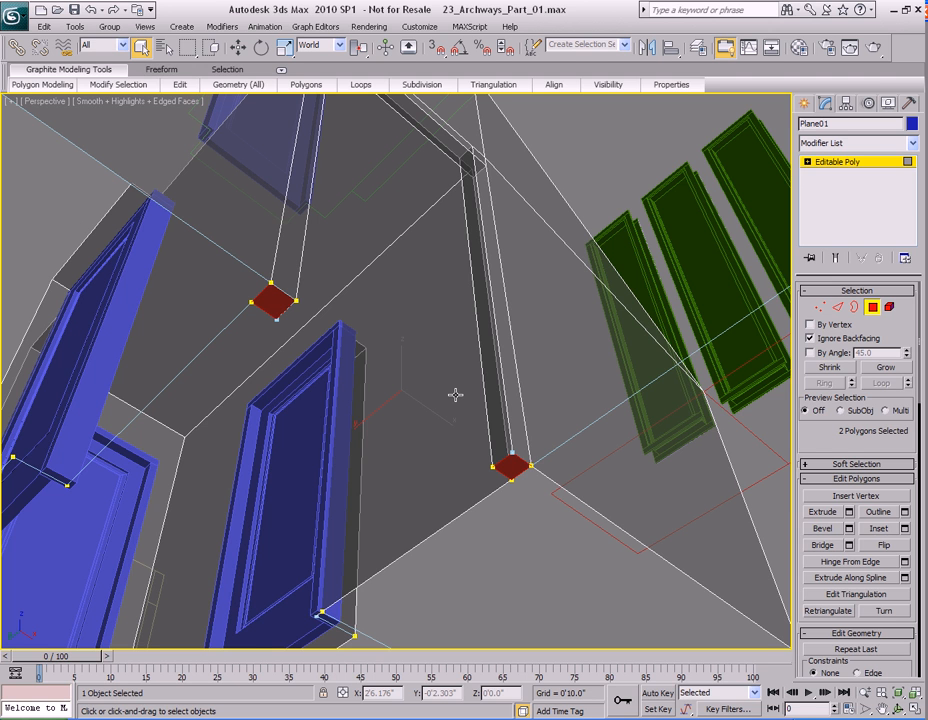
click(455, 395)
Step: Select the top inner edges of both extruded side strips and move them down along Z below the ceiling strip
mouse_move(455, 395)
alt+middle_down()
mouse_move(456, 315)
mouse_move(408, 331)
mouse_move(464, 439)
mouse_move(452, 400)
alt+middle_up()
middle_drag(440, 311, 476, 402)
scroll(474, 396, up, 2)
middle_drag(622, 392, 572, 377)
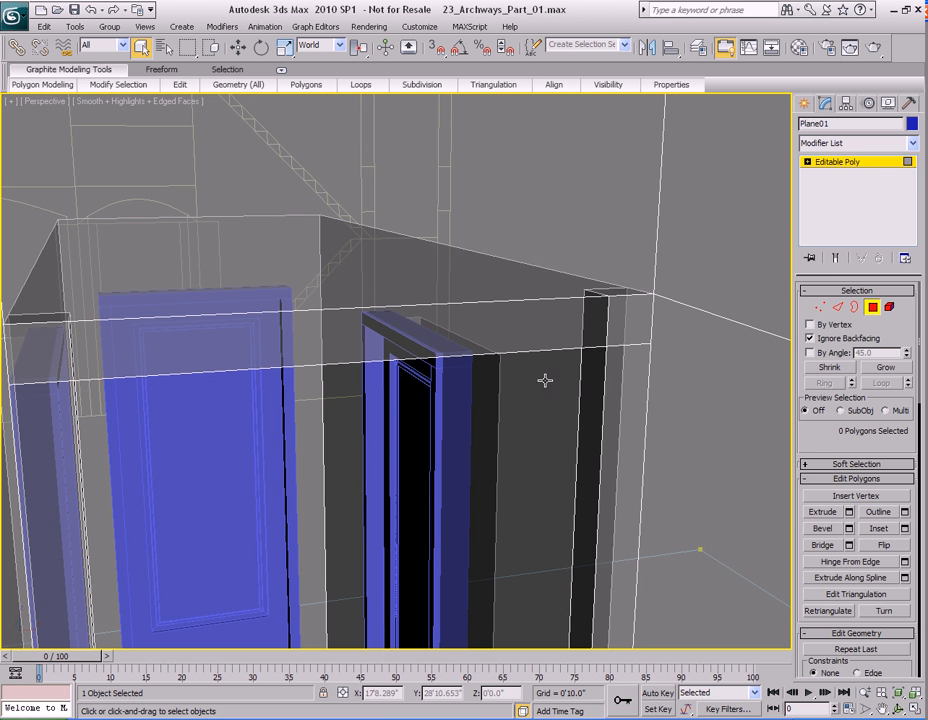
key(2)
alt+middle_drag(541, 331, 243, 357)
click(590, 346)
ctrl+click(375, 425)
alt+middle_drag(375, 425, 402, 388)
key(w)
drag(396, 322, 389, 435)
alt+middle_drag(389, 435, 517, 411)
key(q)
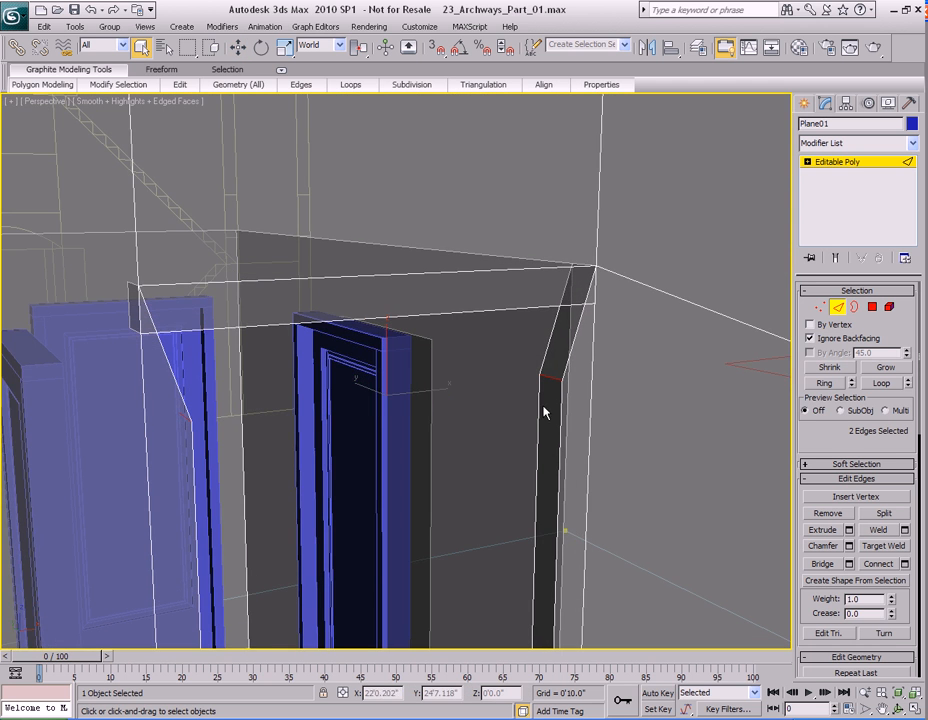
Step: Scale the underside polygon of the extruded ceiling strip inward along X, clear of both side strips
alt+middle_drag(565, 440, 466, 362)
key(4)
click(553, 420)
click(434, 311)
alt+middle_drag(541, 366, 429, 357)
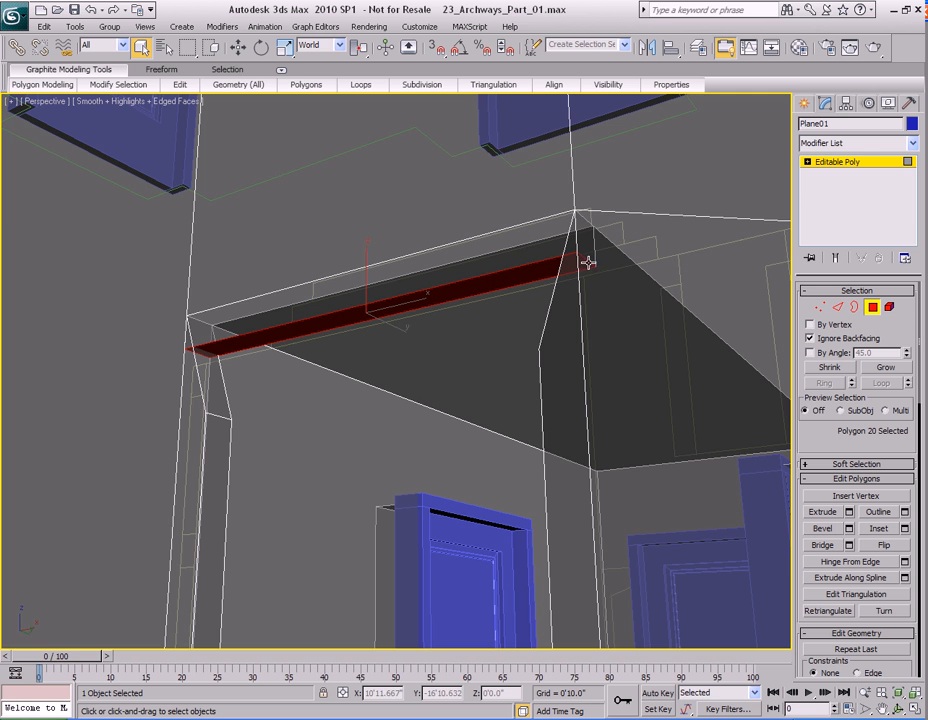
alt+middle_drag(522, 313, 467, 357)
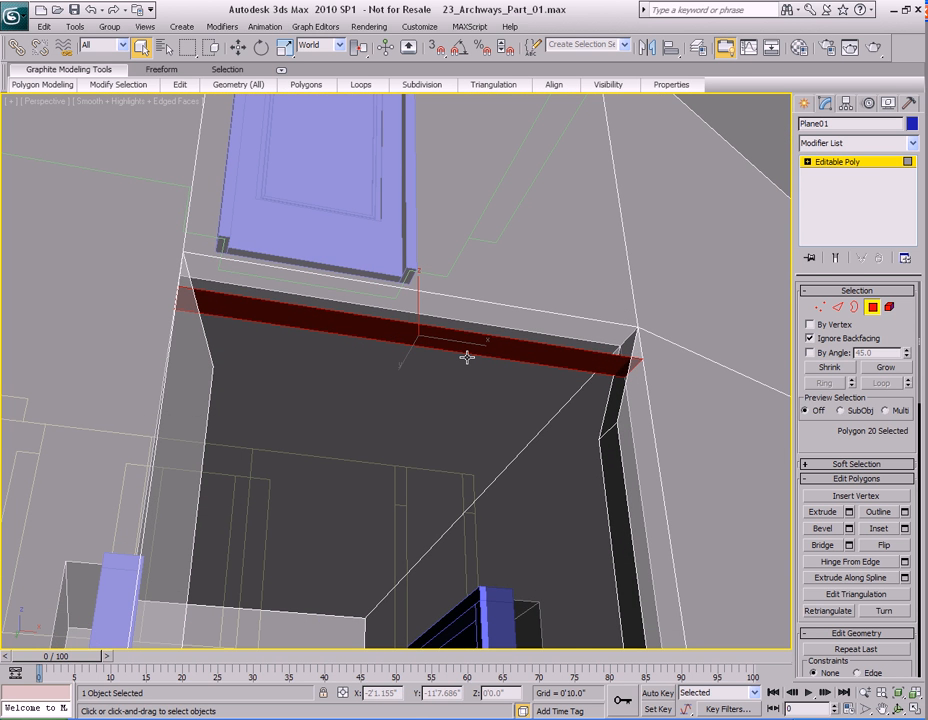
key(r)
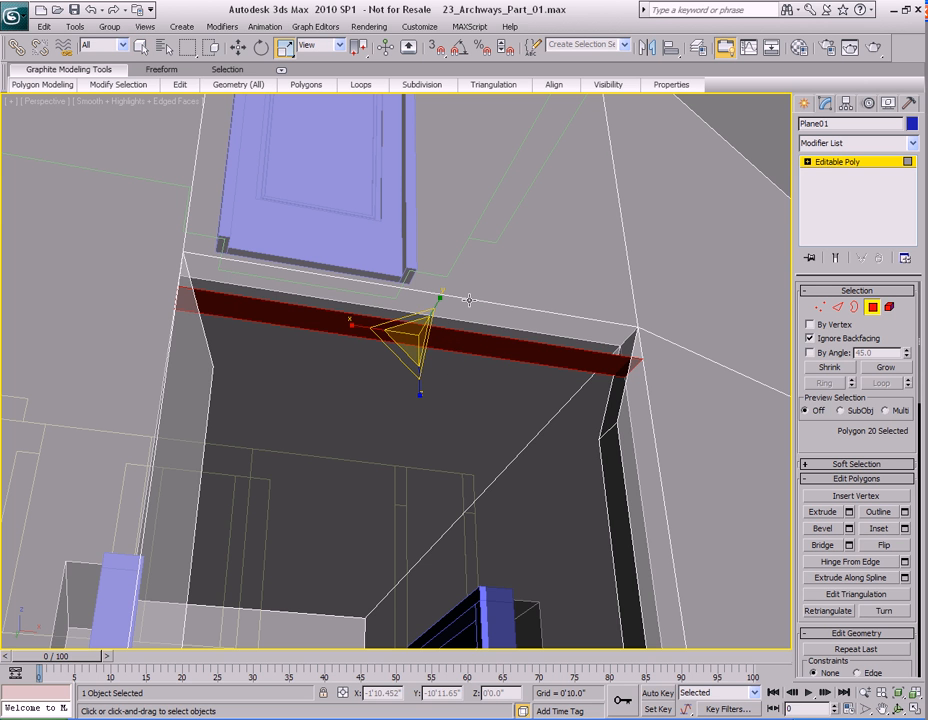
drag(350, 331, 369, 325)
alt+middle_drag(507, 367, 472, 360)
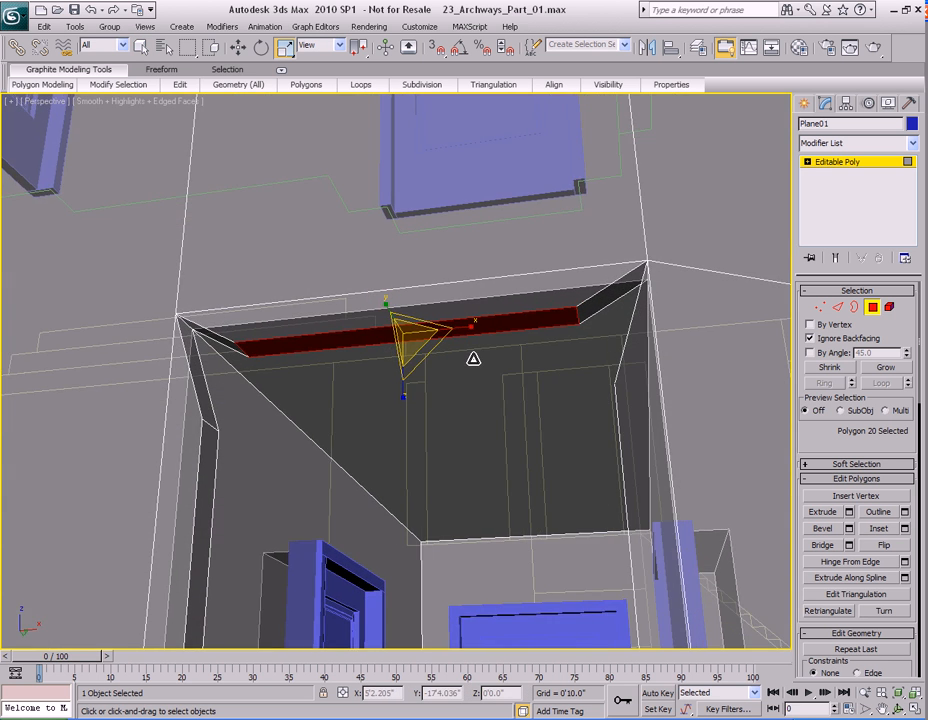
key(q)
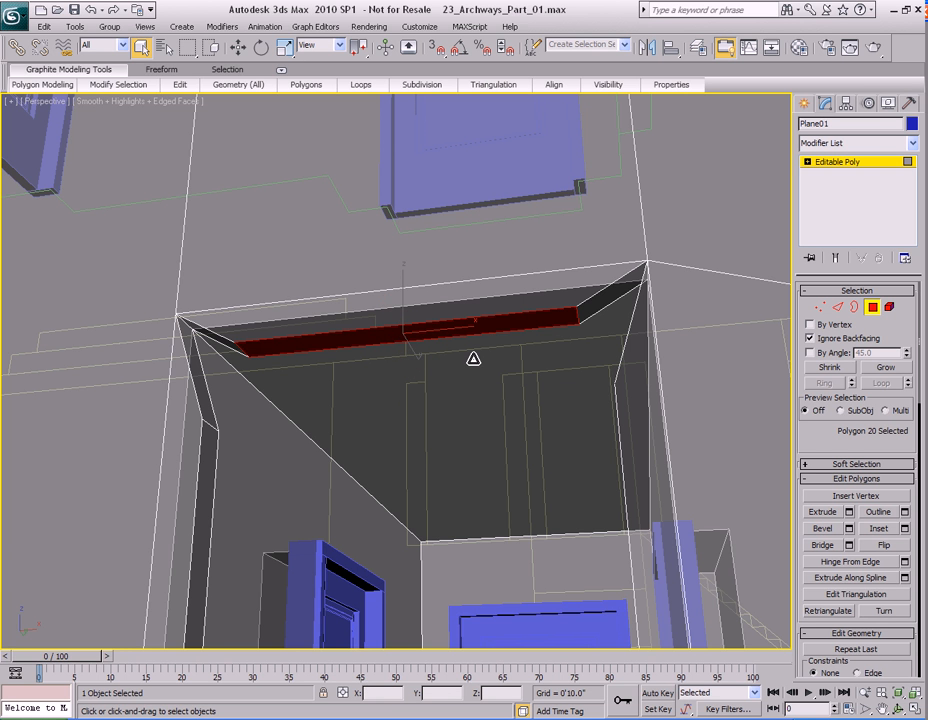
Step: Delete the four slanted polygons at the two upper corners, at the ends of the ceiling strip and side strips
alt+middle_drag(473, 358, 514, 356)
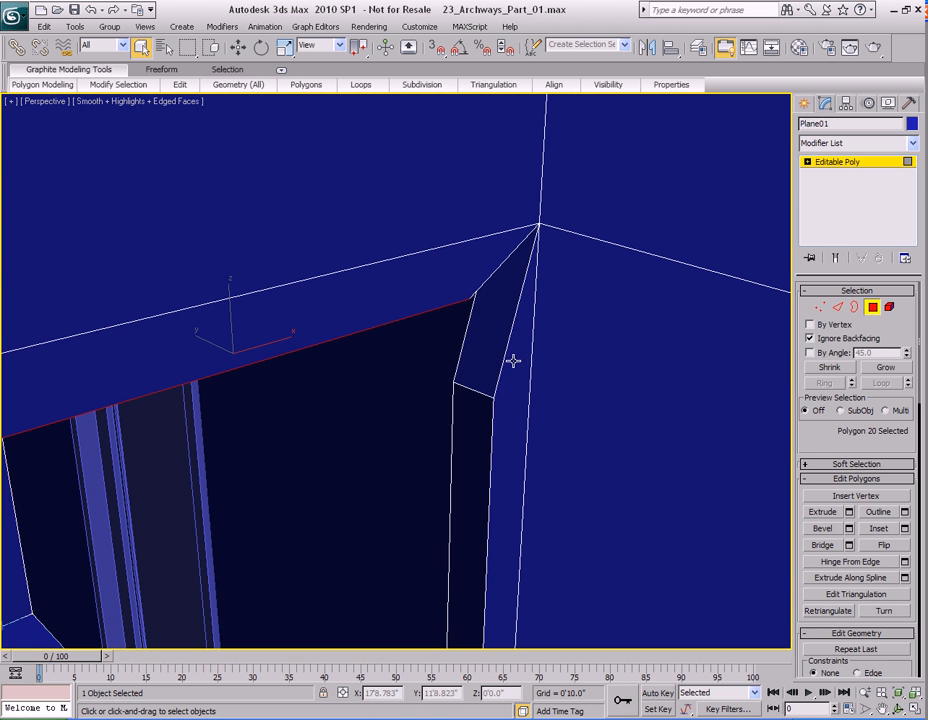
click(507, 317)
alt+middle_drag(506, 402, 477, 337)
ctrl+click(493, 293)
middle_drag(219, 340, 550, 369)
alt+middle_drag(550, 369, 401, 357)
ctrl+click(141, 375)
alt+middle_drag(232, 437, 280, 400)
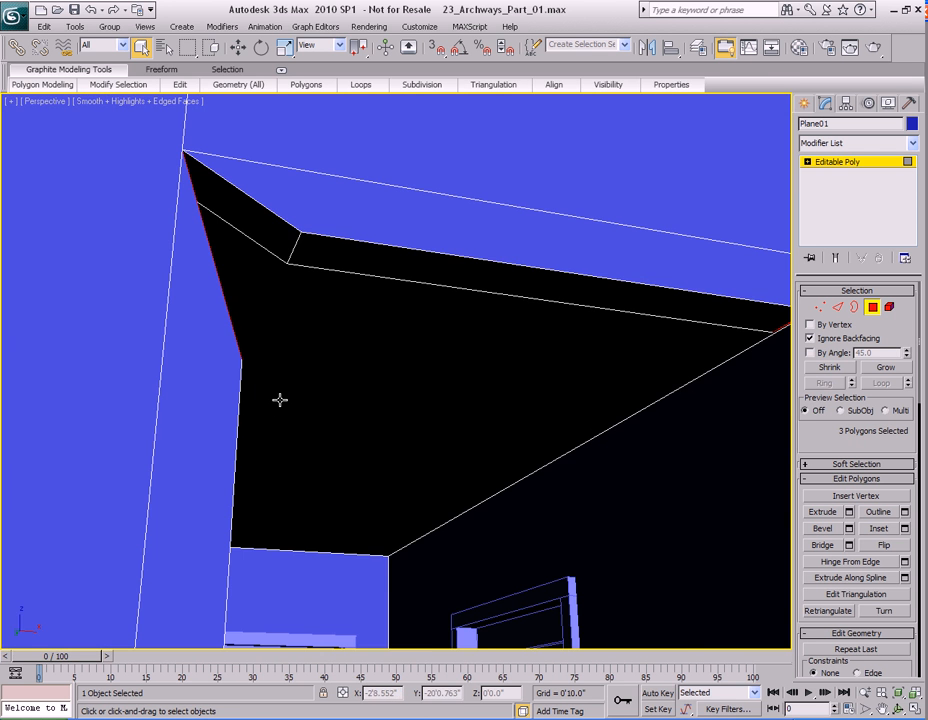
ctrl+click(245, 222)
alt+middle_drag(311, 300, 472, 379)
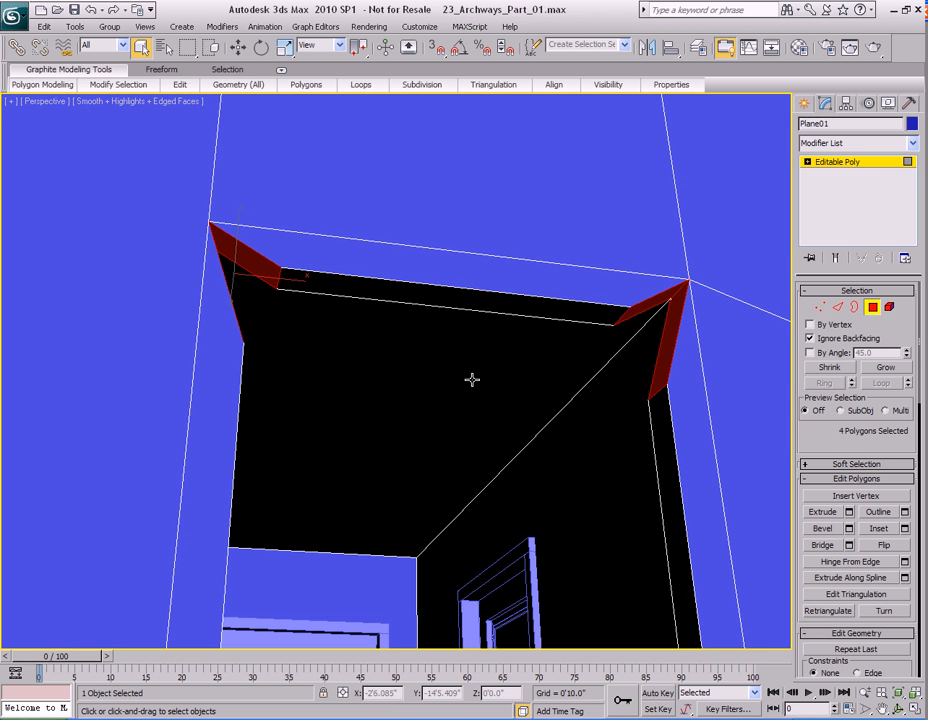
click(472, 379)
mouse_move(472, 379)
alt+middle_down()
mouse_move(474, 356)
mouse_move(455, 352)
mouse_move(464, 352)
alt+middle_up()
Step: Target-weld each open end edge of the ceiling strip to the top edge of the adjoining side strip, closing both corners
key(2)
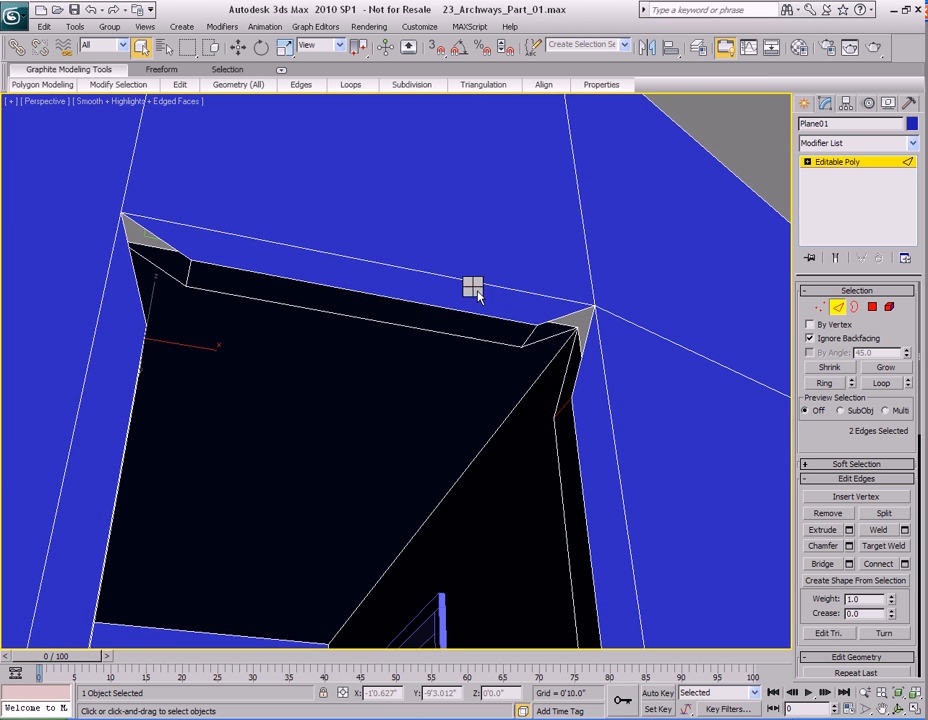
right_click(478, 298)
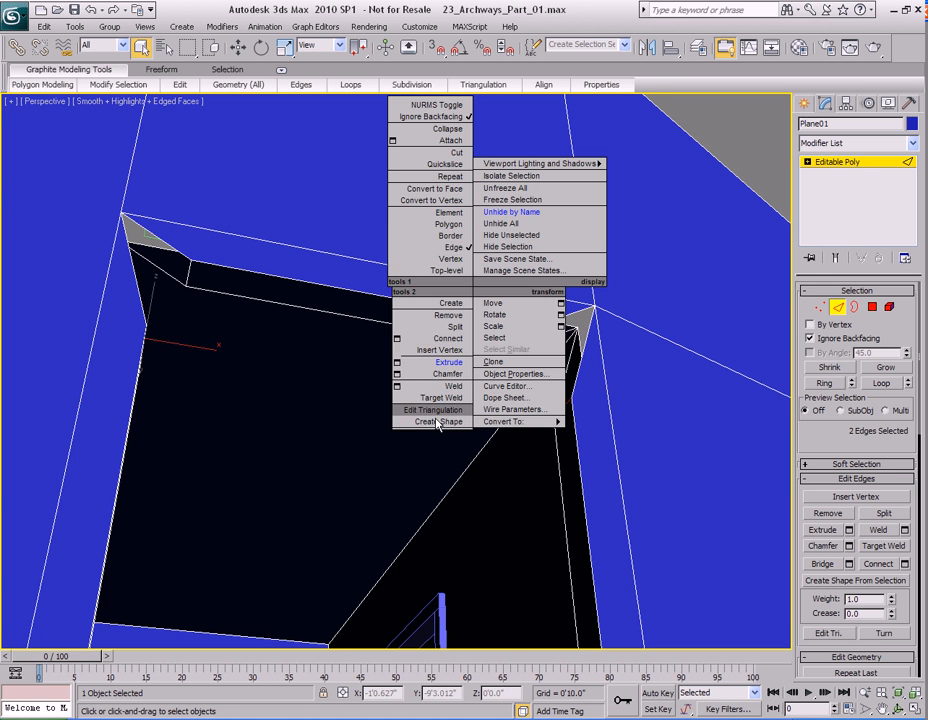
click(443, 397)
scroll(430, 395, up, 4)
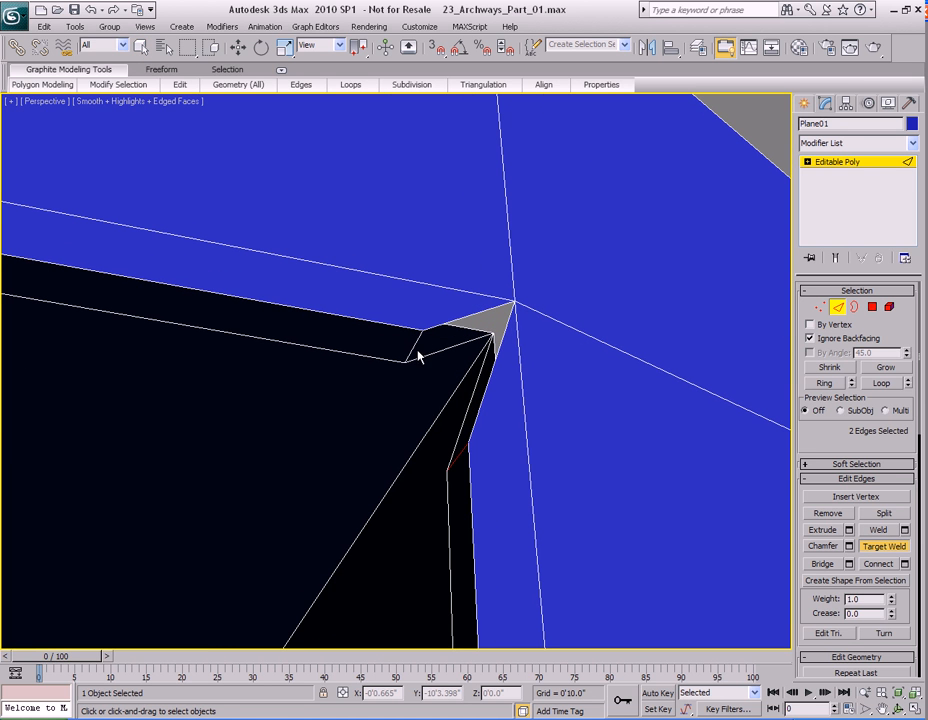
click(416, 350)
click(460, 453)
alt+middle_drag(302, 437, 540, 404)
alt+middle_drag(413, 411, 383, 393)
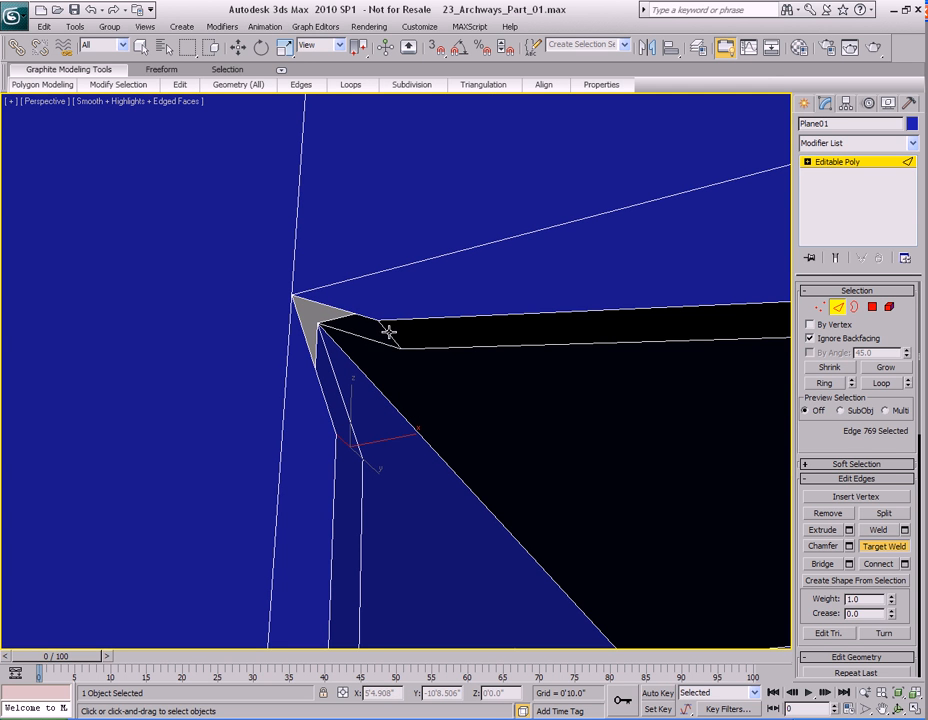
click(346, 443)
middle_drag(346, 443, 449, 405)
scroll(418, 447, down, 3)
right_click(435, 443)
Step: Connect the two long edges under the archway's ceiling strip with one segment, adding a cross edge at its middle
alt+middle_drag(439, 336, 485, 319)
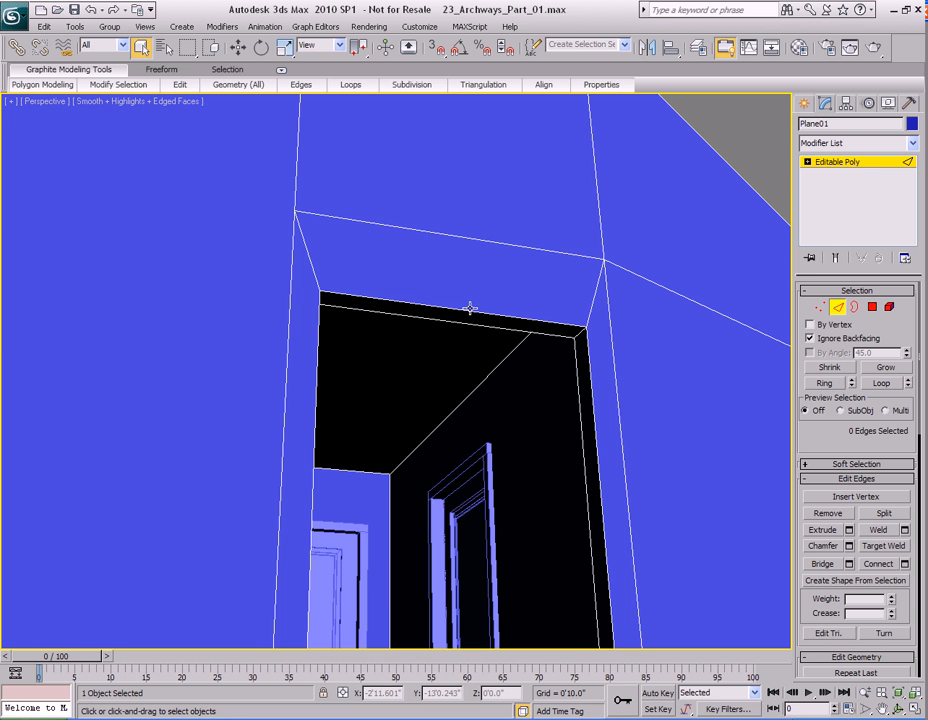
alt+middle_drag(472, 325, 450, 355)
click(468, 283)
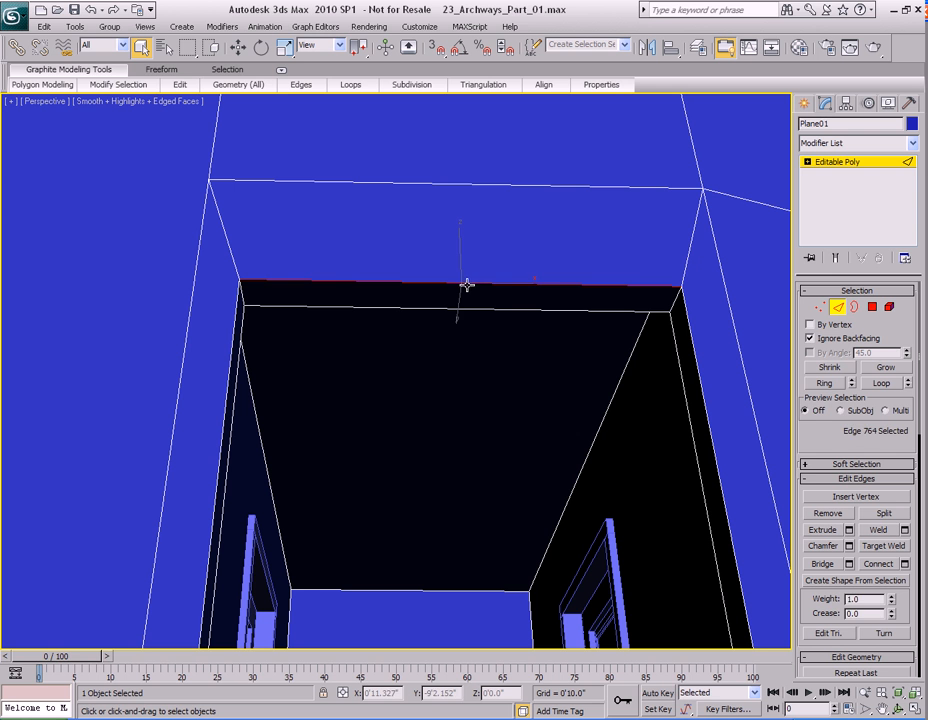
ctrl+click(466, 309)
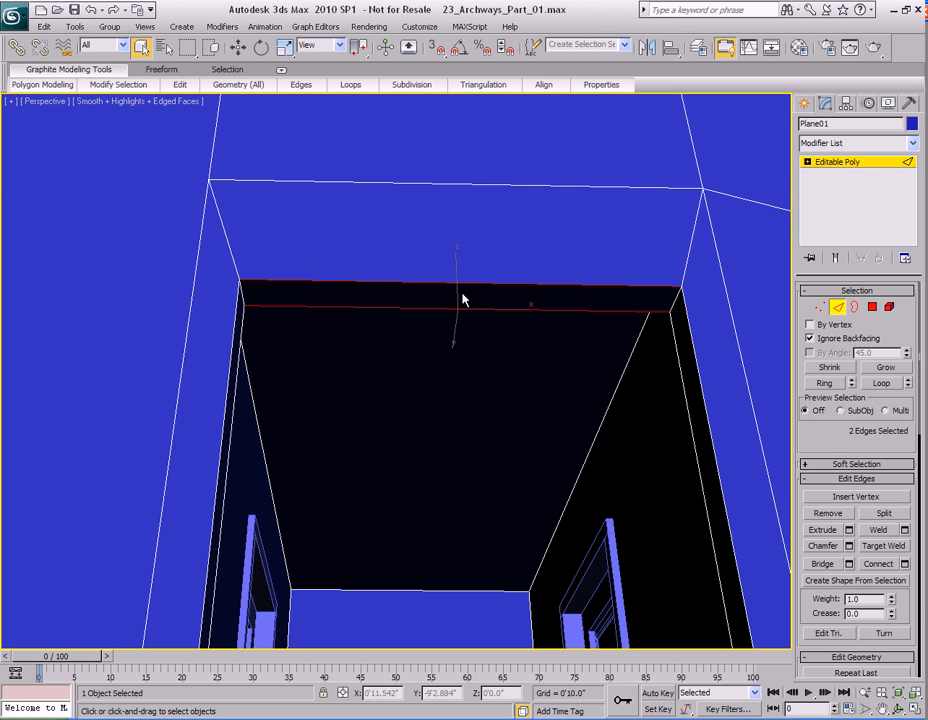
alt+middle_drag(465, 311, 480, 291)
right_click(513, 266)
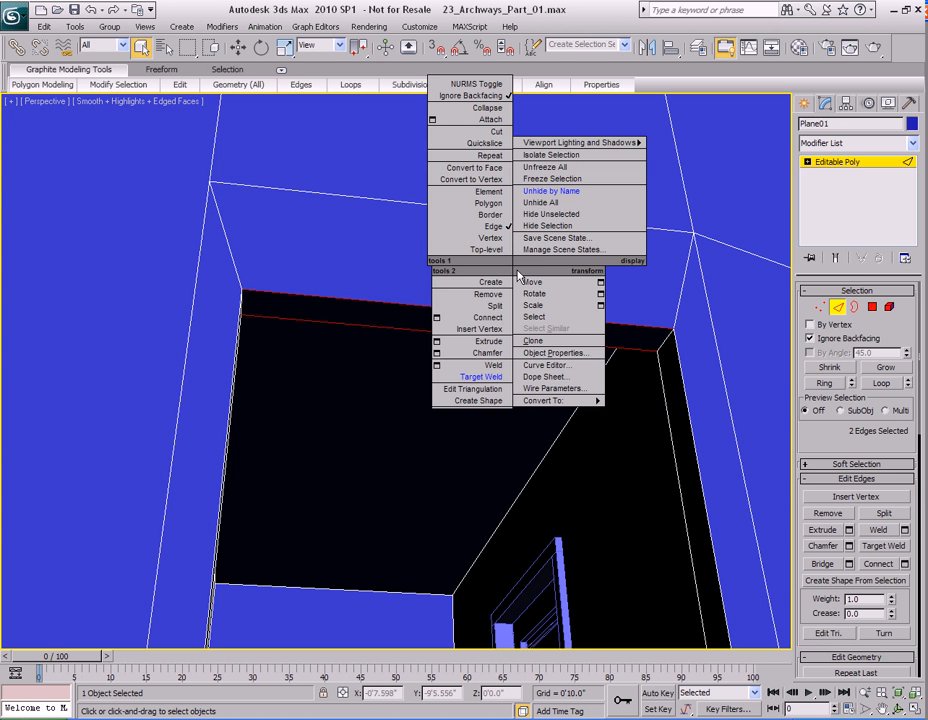
click(438, 318)
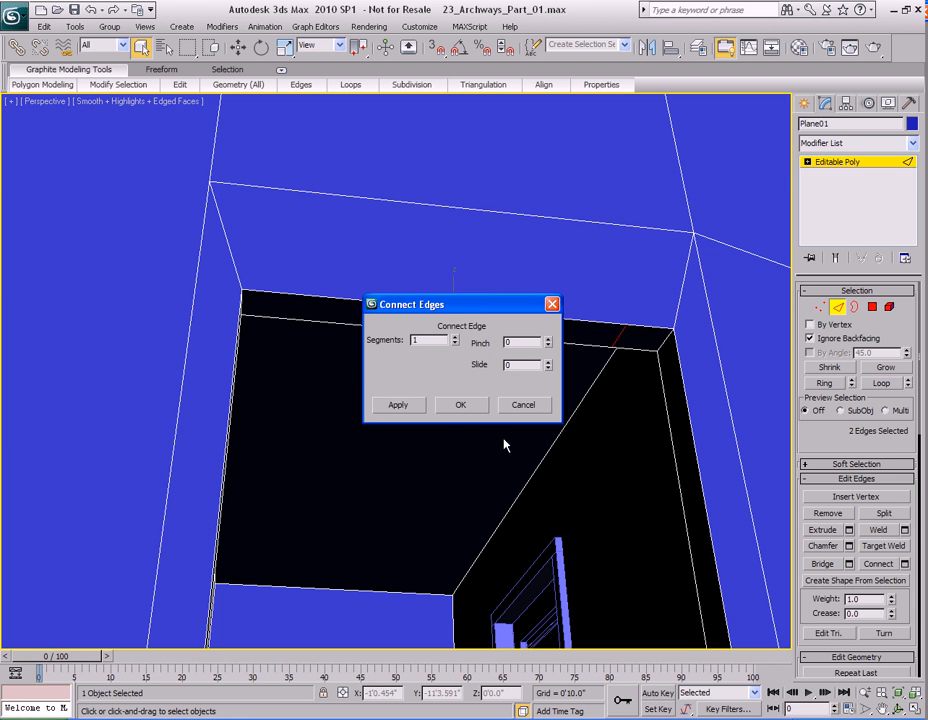
click(460, 405)
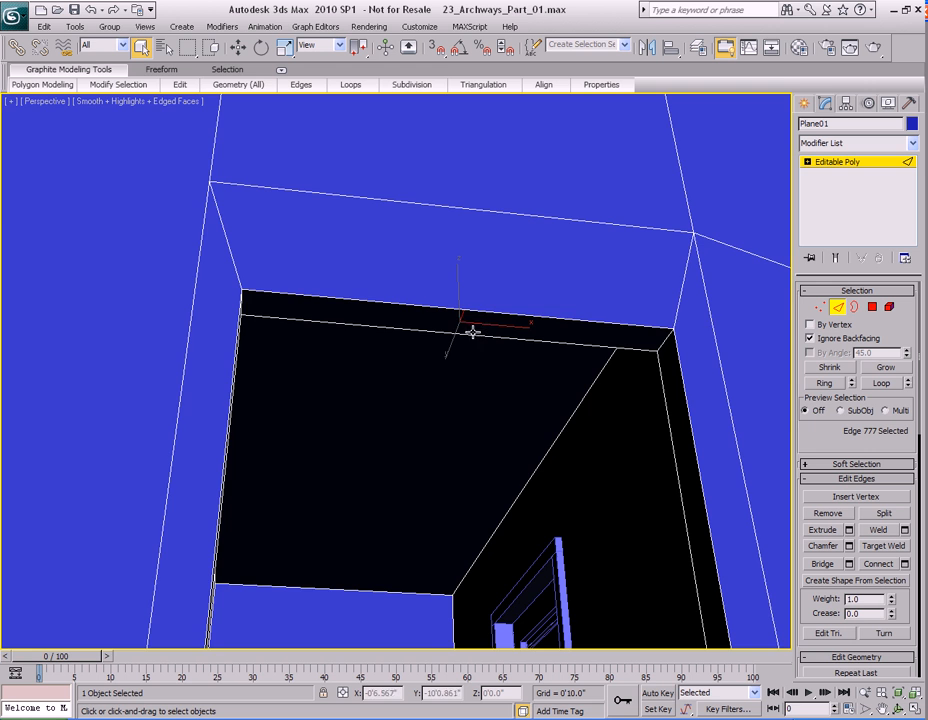
alt+drag(472, 328, 462, 327)
click(487, 353)
alt+middle_drag(487, 353, 465, 360)
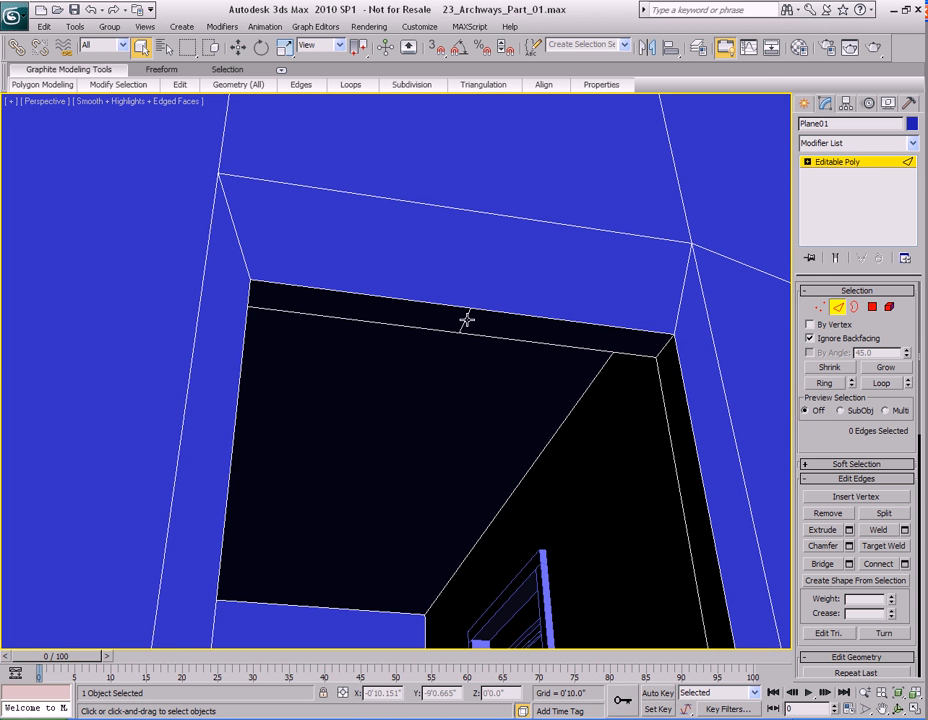
Step: Raise the ceiling strip's middle cross edge along Z to about 7'11.28", forming a pointed peak
click(466, 318)
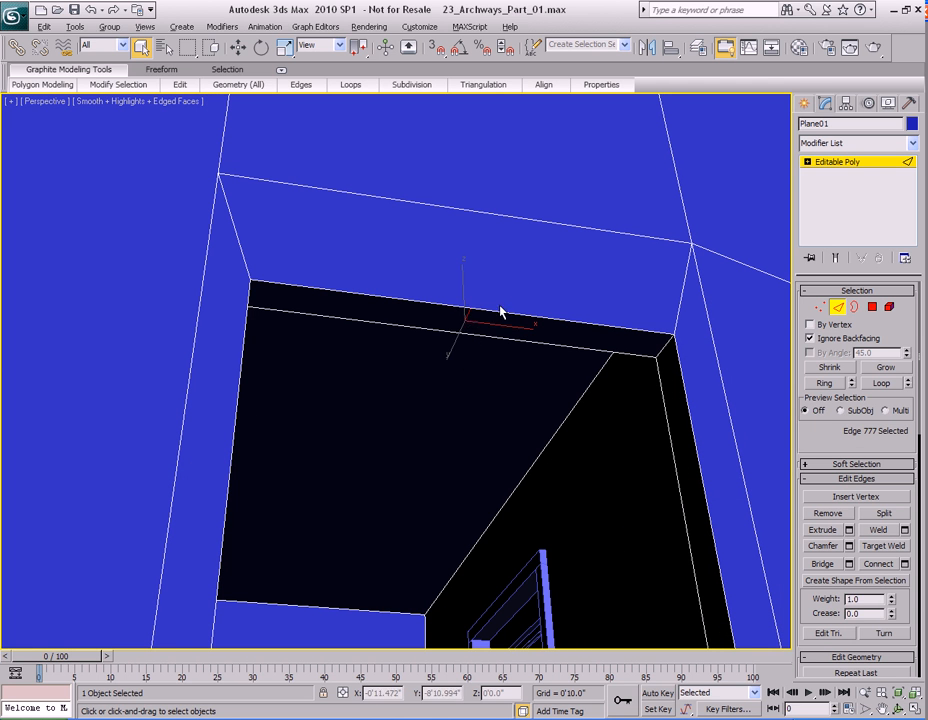
alt+middle_drag(489, 316, 511, 335)
key(w)
drag(482, 301, 470, 190)
middle_drag(499, 365, 497, 282)
scroll(492, 303, down, 4)
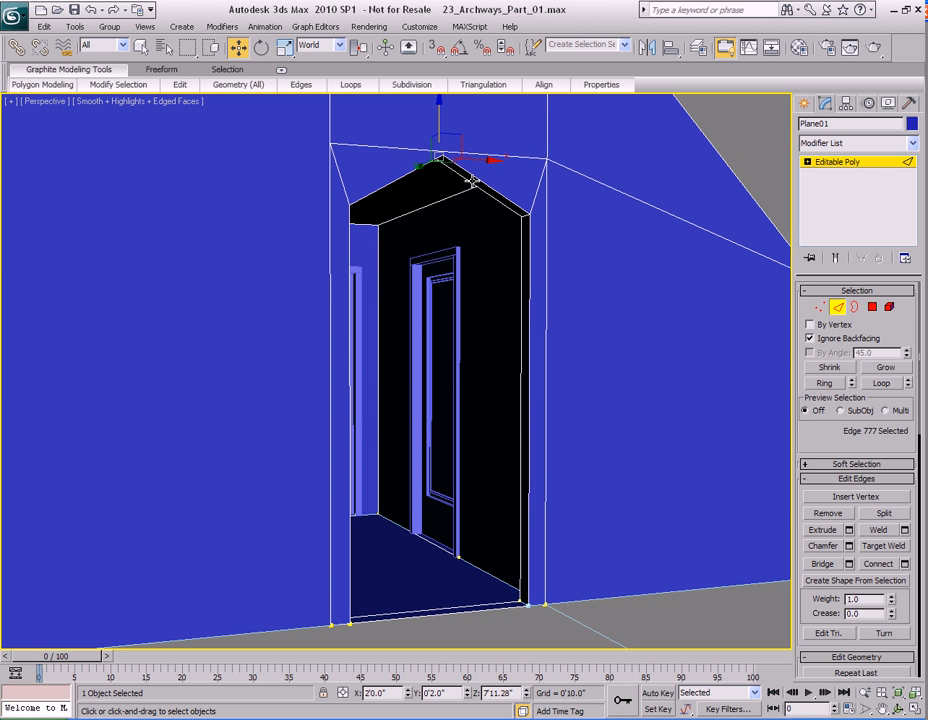
middle_drag(463, 233, 472, 380)
alt+middle_drag(472, 380, 473, 362)
scroll(473, 362, up, 5)
middle_drag(490, 253, 408, 380)
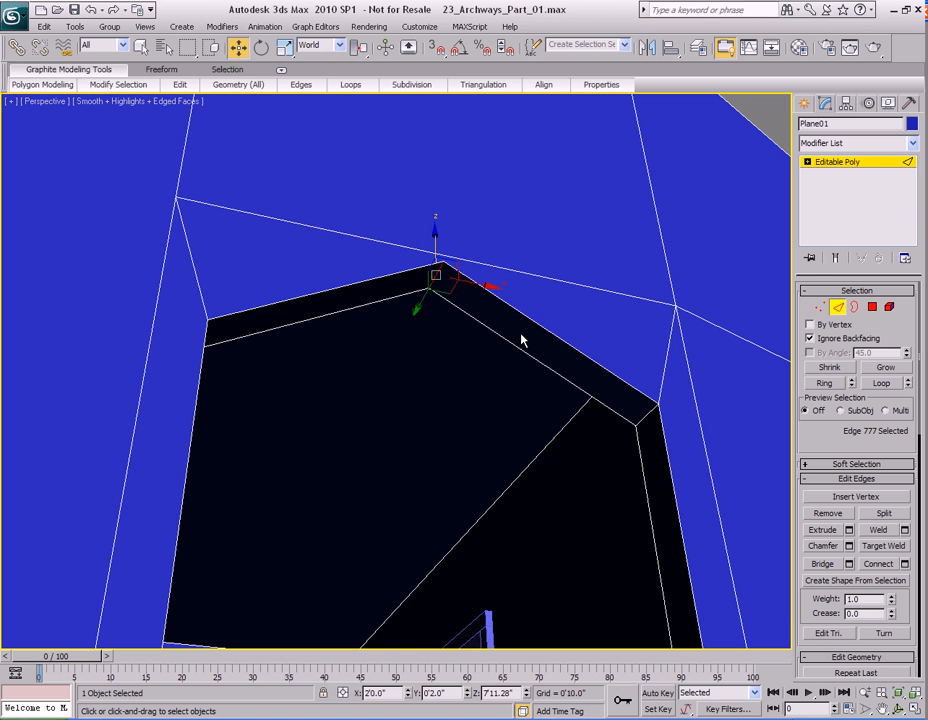
Step: Examine the arch curves in the front view drawing beside the house mesh as reference for the peak
alt+middle_drag(510, 315, 443, 378)
scroll(491, 336, down, 5)
middle_drag(590, 332, 520, 311)
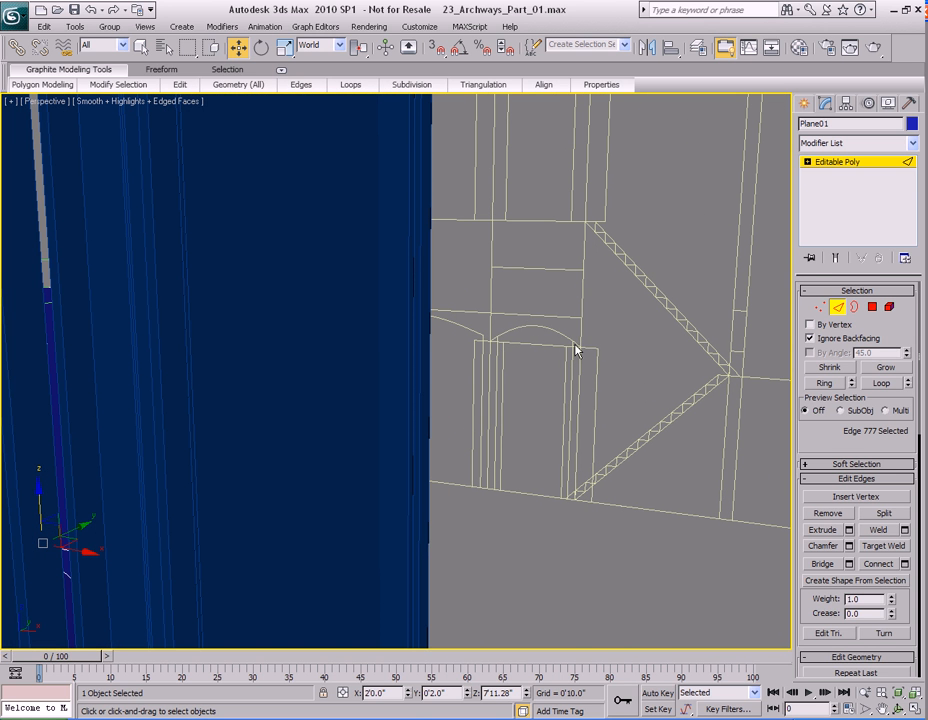
middle_drag(480, 372, 570, 318)
alt+middle_drag(243, 400, 379, 381)
scroll(379, 381, up, 3)
middle_drag(490, 205, 429, 339)
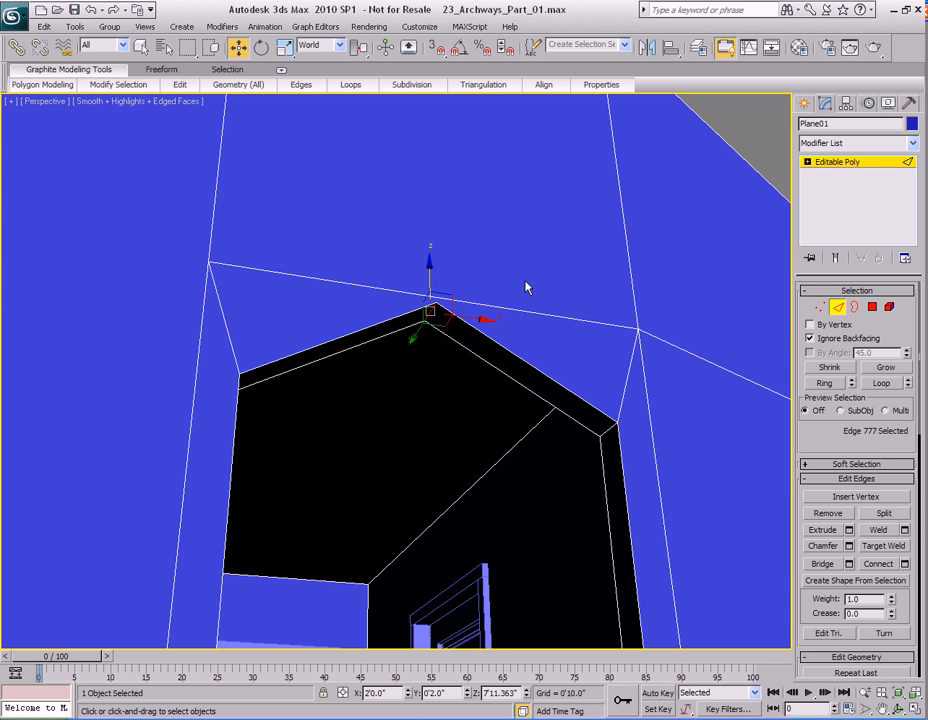
middle_drag(438, 428, 432, 372)
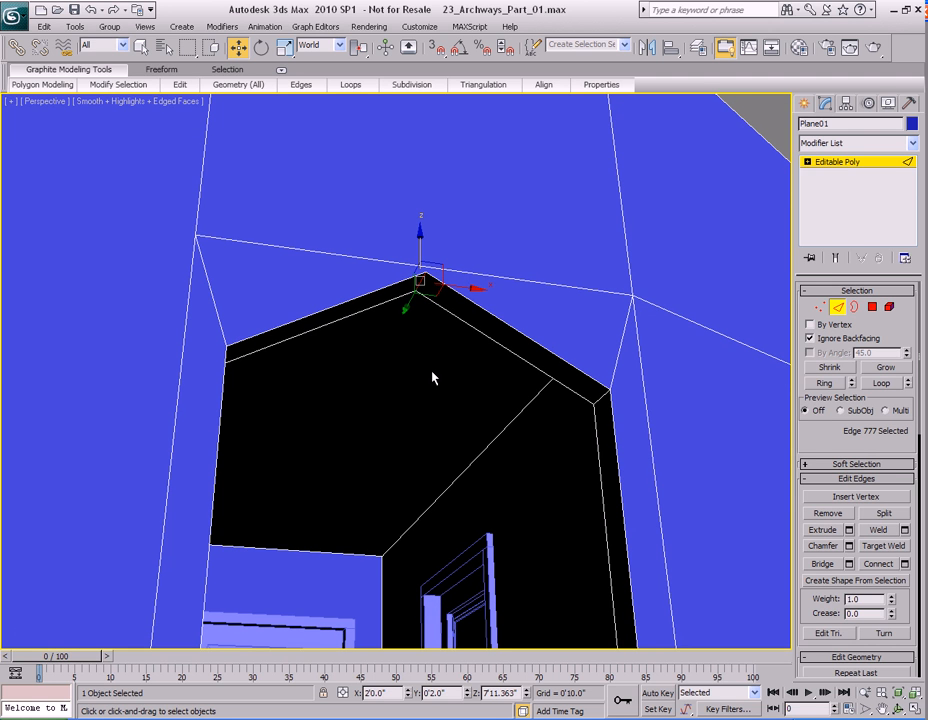
Step: Compare the peaked opening with the drawn arch curve in a wireframe Front view
key(f)
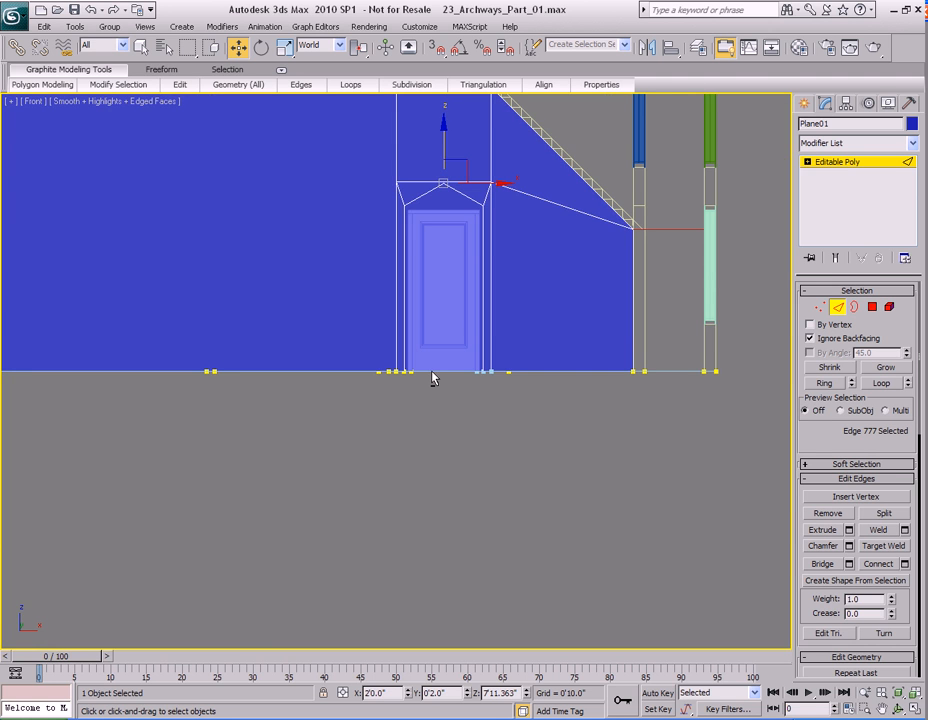
scroll(451, 280, up, 2)
middle_drag(451, 280, 393, 453)
key(F3)
middle_drag(386, 395, 425, 410)
scroll(425, 410, up, 5)
middle_drag(498, 476, 421, 354)
key(q)
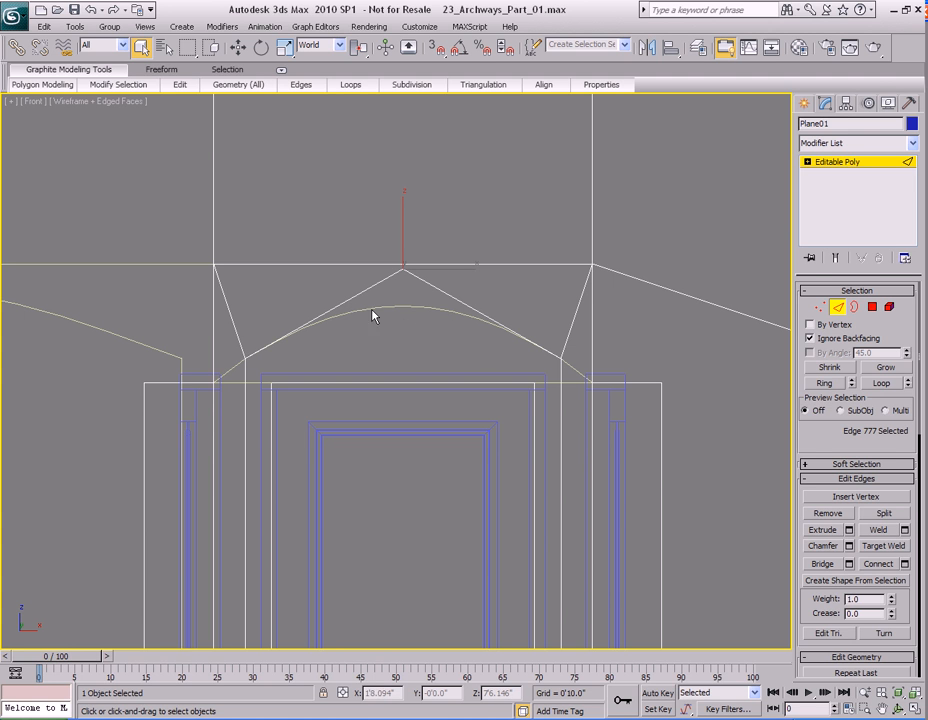
mouse_move(427, 342)
middle_down()
mouse_move(400, 410)
mouse_move(408, 405)
mouse_move(372, 380)
middle_up()
Step: Select the two short edges at the archway's upper corners, where the ceiling strip meets the side strips
key(p)
key(F3)
click(545, 350)
alt+middle_drag(545, 350, 318, 388)
key(w)
ctrl+click(299, 326)
alt+middle_drag(412, 375, 376, 347)
key(q)
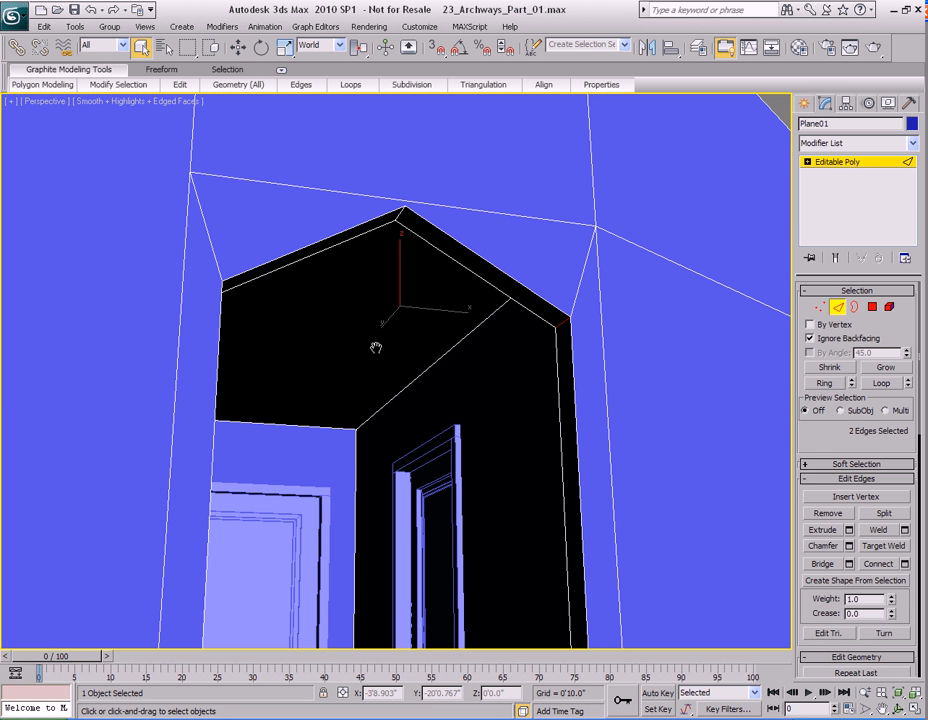
Step: Check the selected corner edges against the ends of the drawn arch curve in the Front wireframe view
key(f)
key(F3)
middle_drag(377, 348, 386, 479)
scroll(386, 479, up, 5)
scroll(288, 412, down, 2)
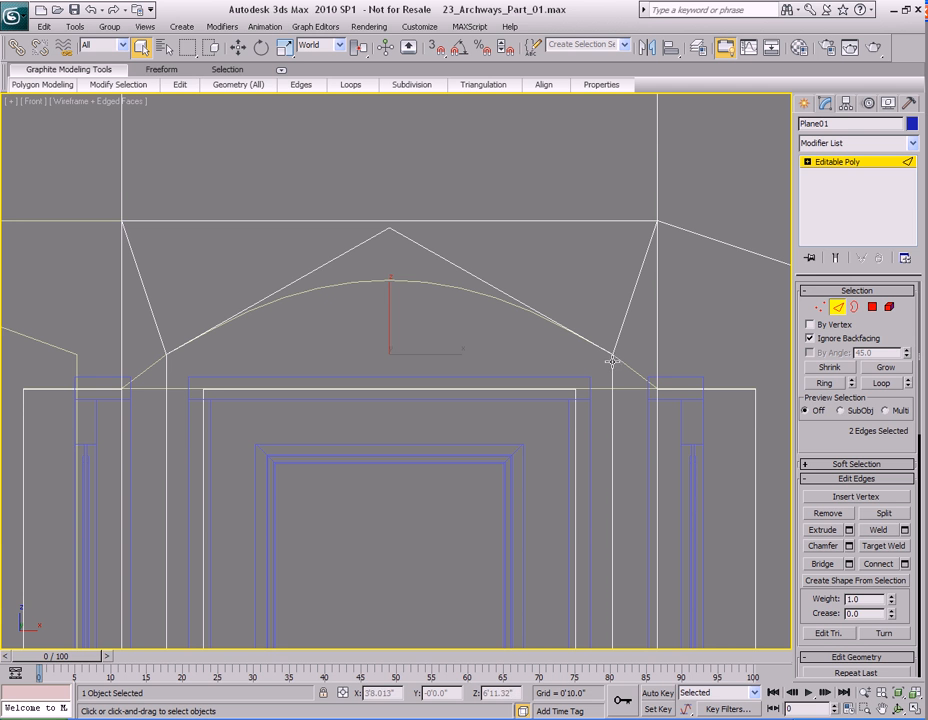
middle_drag(367, 367, 388, 338)
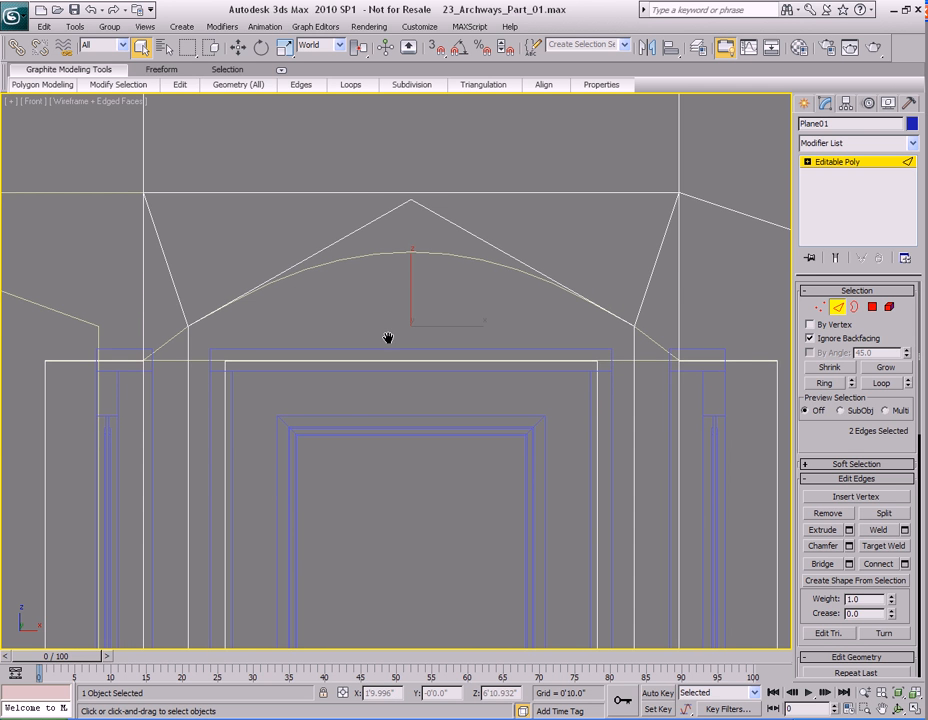
scroll(388, 338, down, 3)
key(p)
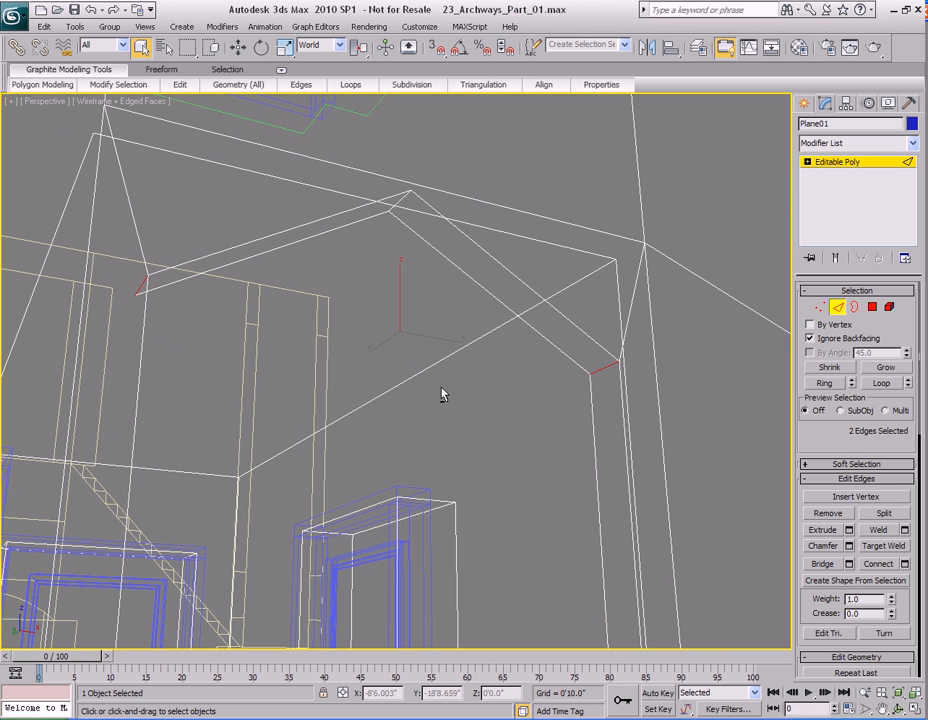
key(F3)
alt+middle_drag(418, 394, 414, 385)
middle_drag(462, 410, 444, 352)
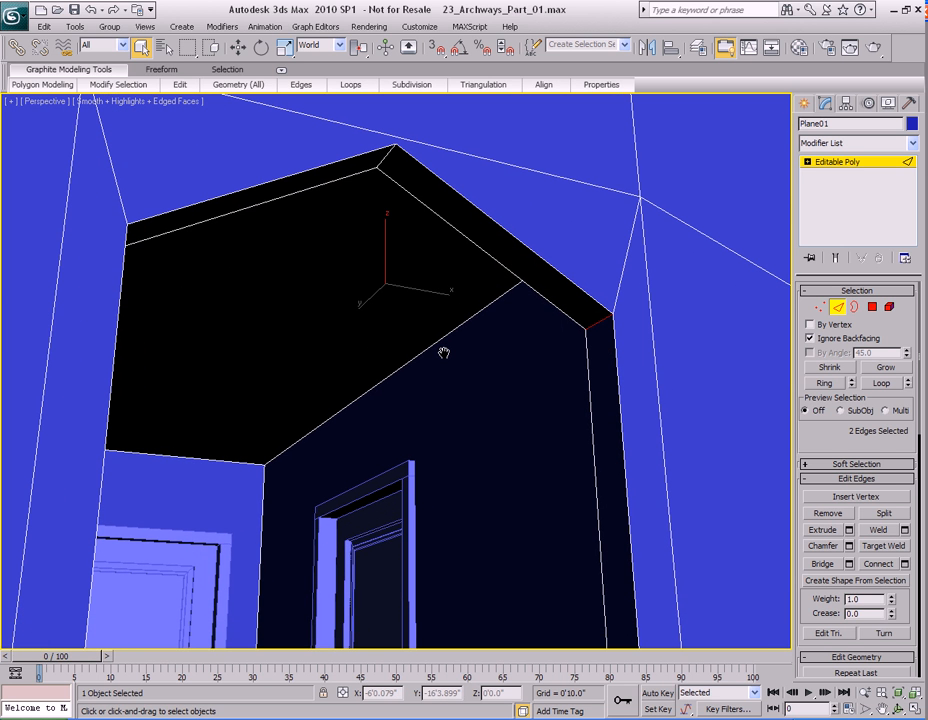
Step: Set the absolute world Z of the two selected corner edges to 7'
key(F12)
key(w)
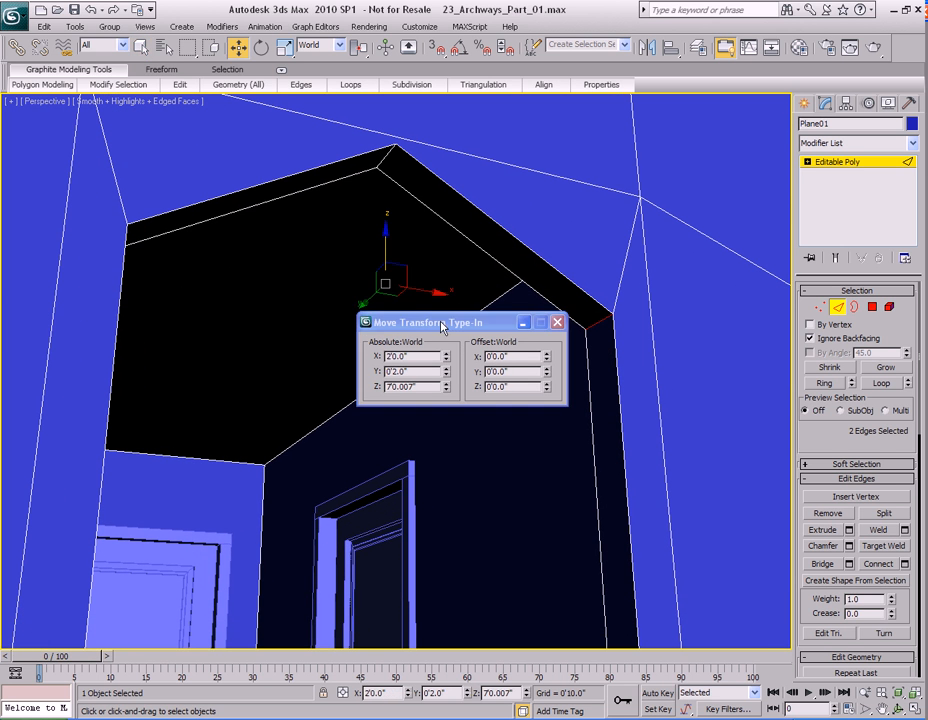
drag(458, 328, 622, 193)
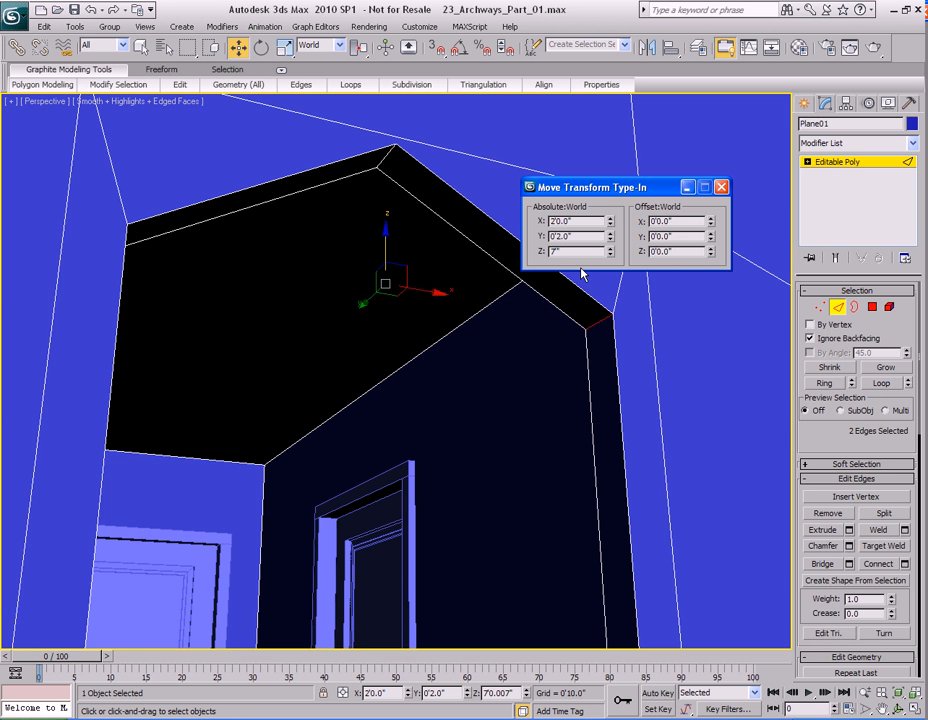
key(Return)
click(722, 187)
alt+middle_drag(435, 335, 447, 254)
Step: Select the middle edge at the archway's peak and start chamfering it with an amount of 4.62"
key(q)
click(434, 246)
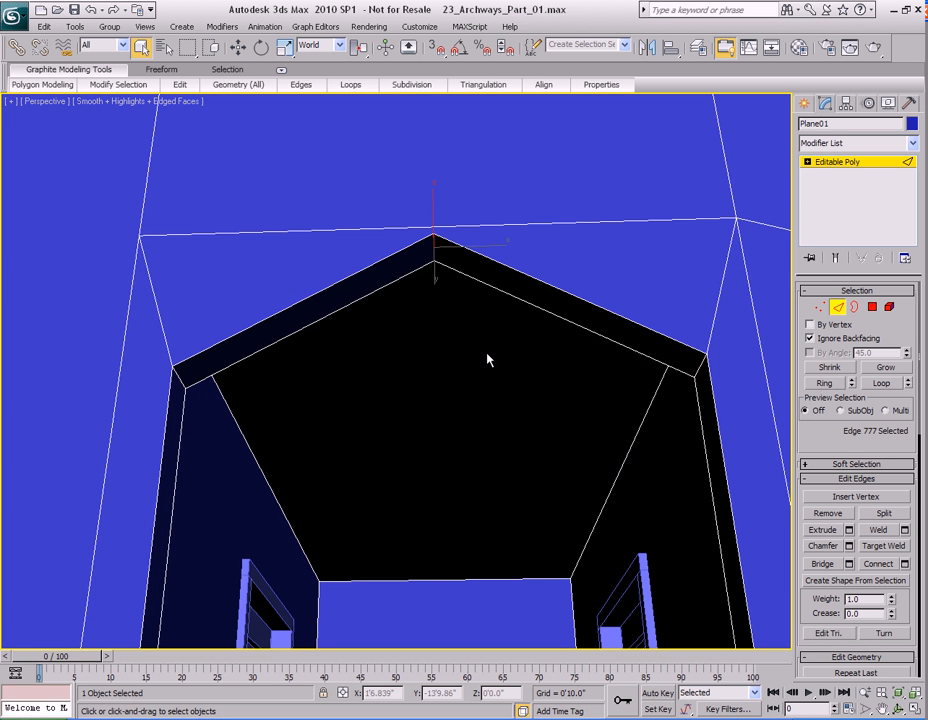
key(f)
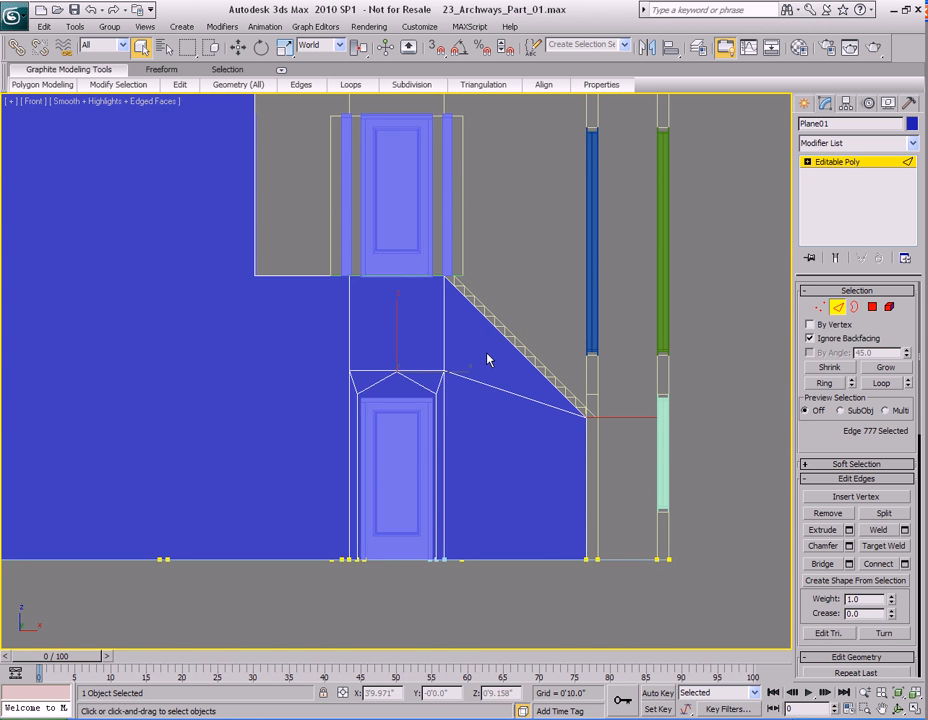
key(F3)
scroll(439, 389, up, 5)
mouse_move(460, 333)
middle_down()
mouse_move(422, 401)
mouse_move(425, 373)
middle_up()
right_click(447, 296)
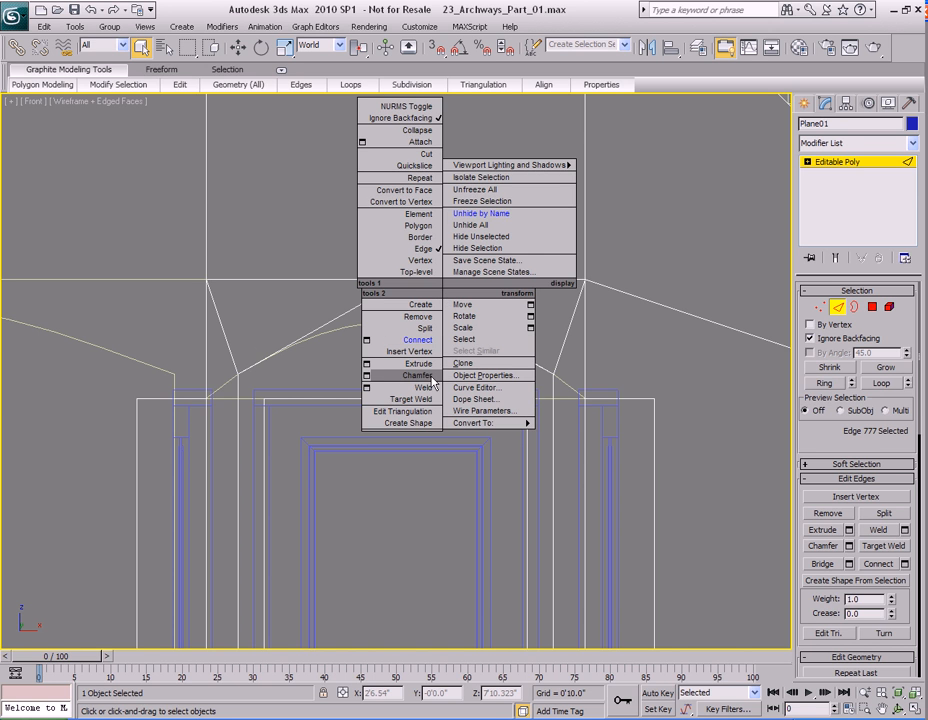
click(367, 377)
drag(468, 320, 465, 167)
drag(431, 197, 422, 669)
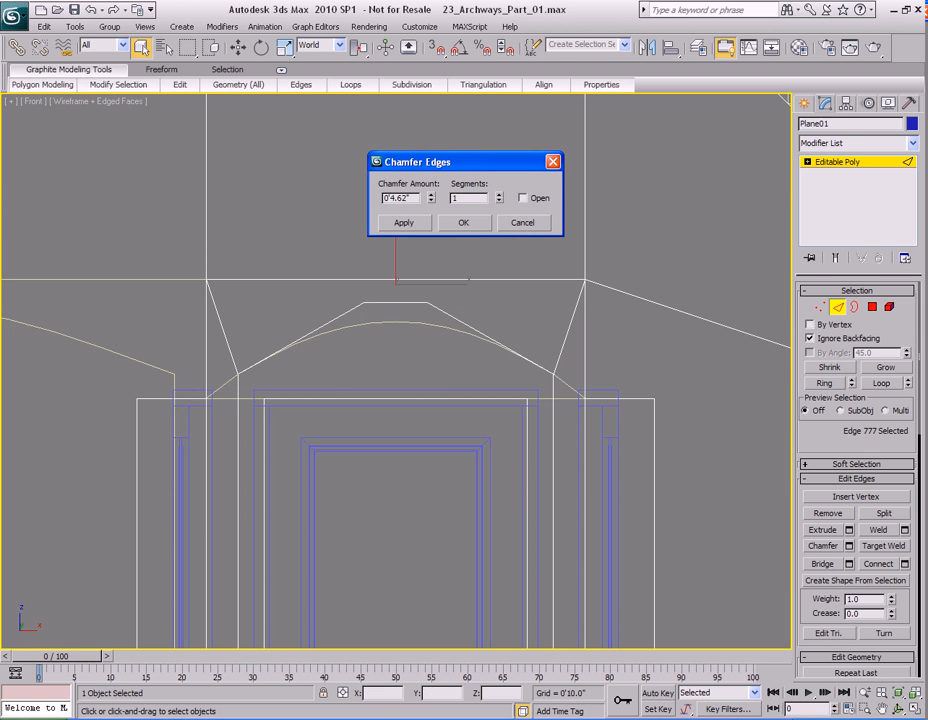
Step: Round the chamfered peak into a curve by setting 12 segments and a chamfer amount of about 1'3.06"
mouse_move(466, 336)
middle_down()
mouse_move(460, 346)
mouse_move(475, 370)
mouse_move(438, 380)
mouse_move(455, 371)
mouse_move(448, 366)
middle_up()
key(p)
key(F3)
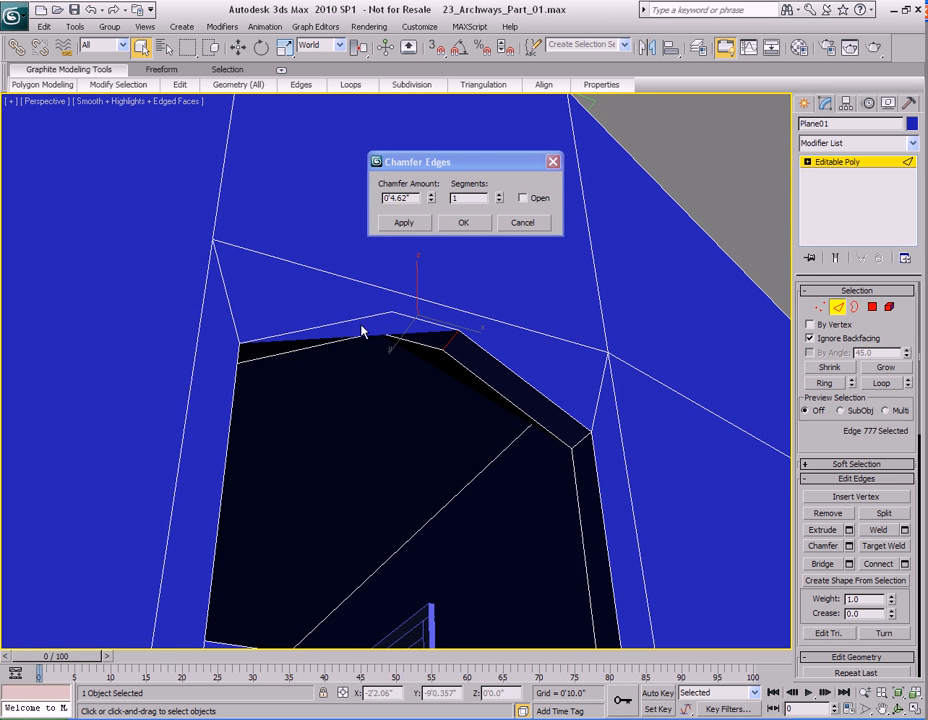
alt+middle_drag(373, 307, 422, 348)
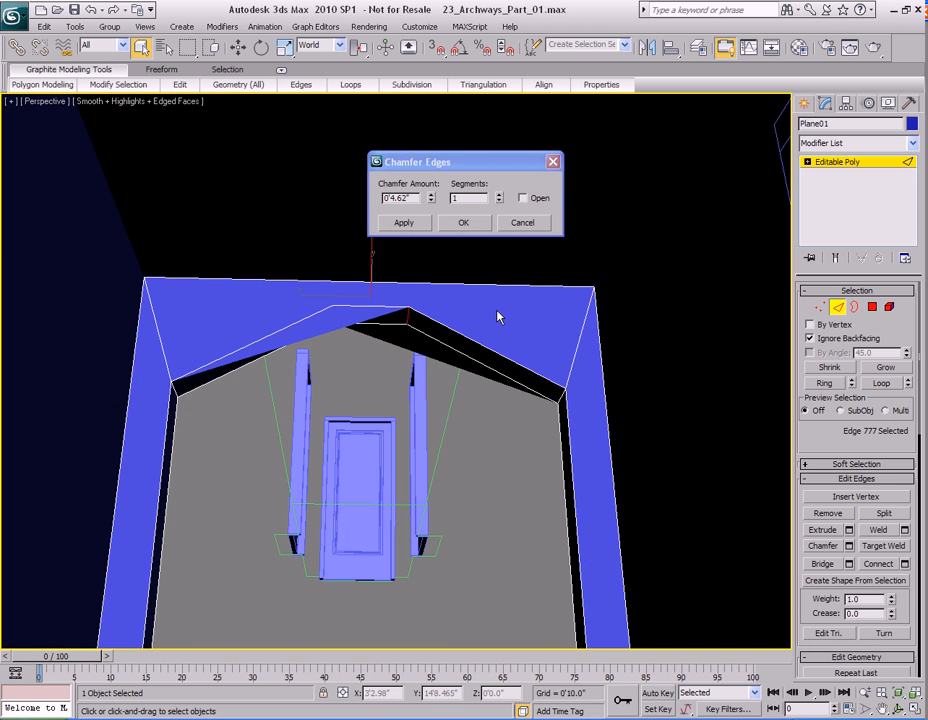
alt+middle_drag(545, 325, 315, 324)
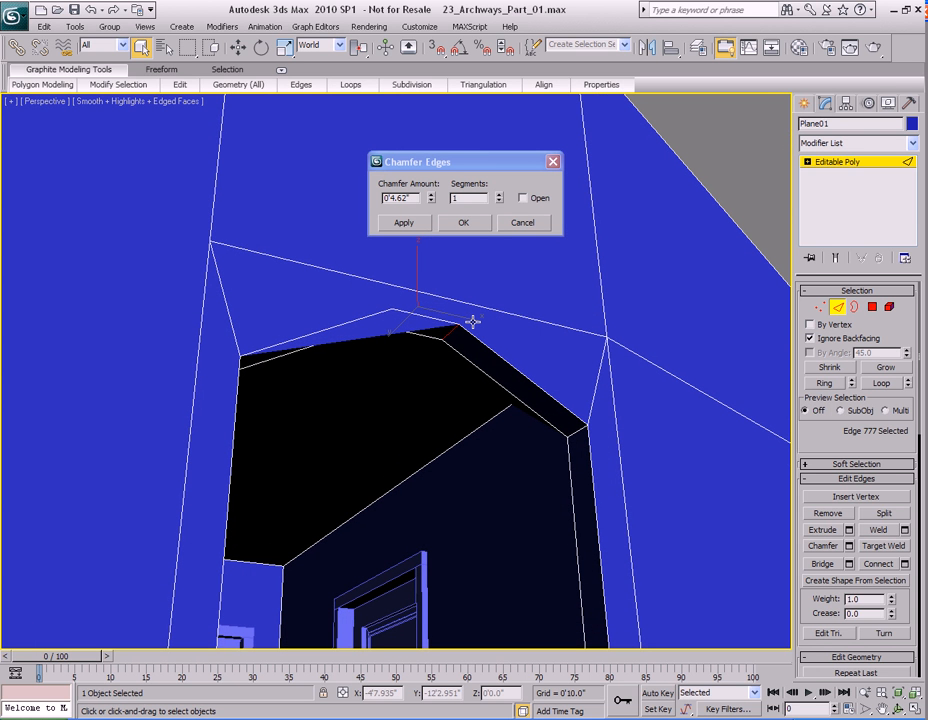
mouse_move(491, 329)
alt+middle_down()
mouse_move(493, 318)
mouse_move(494, 331)
alt+middle_up()
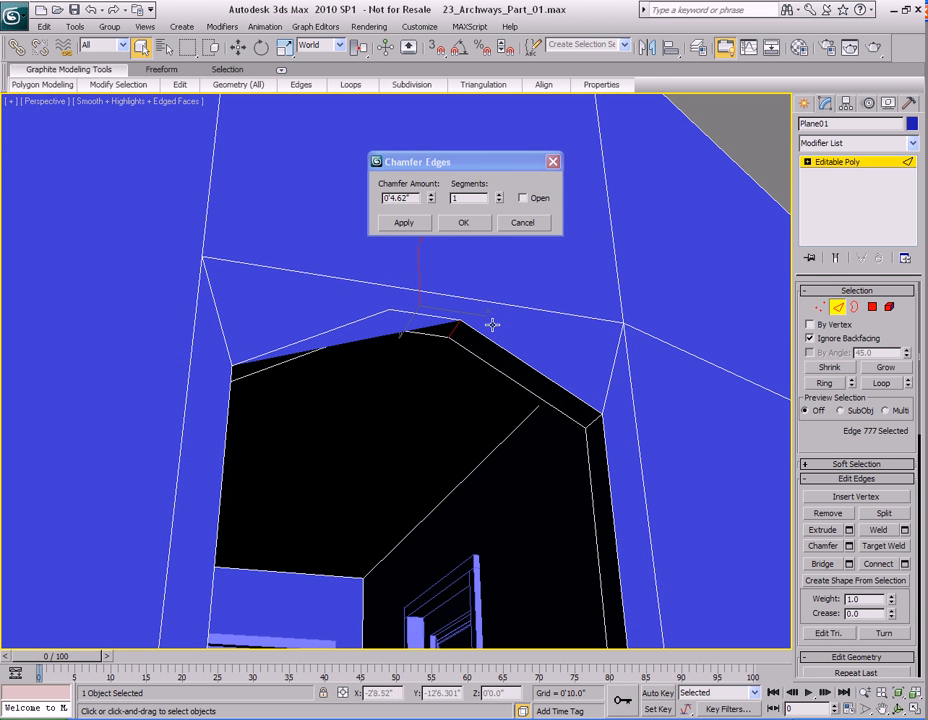
click(500, 195)
click(500, 195)
click(500, 195)
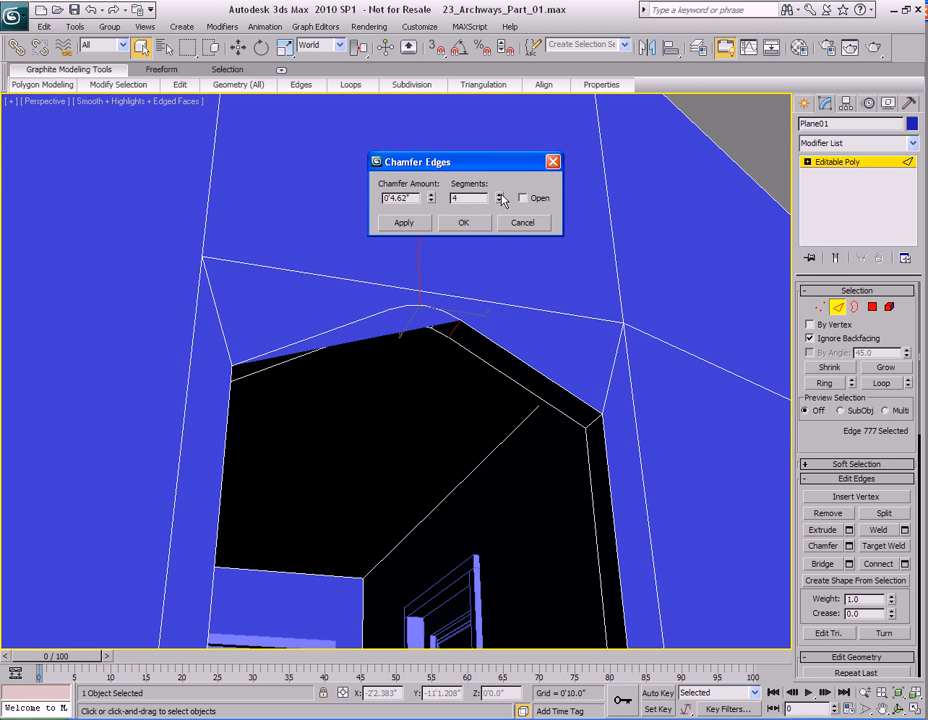
drag(431, 198, 433, 112)
click(500, 196)
click(500, 196)
click(500, 196)
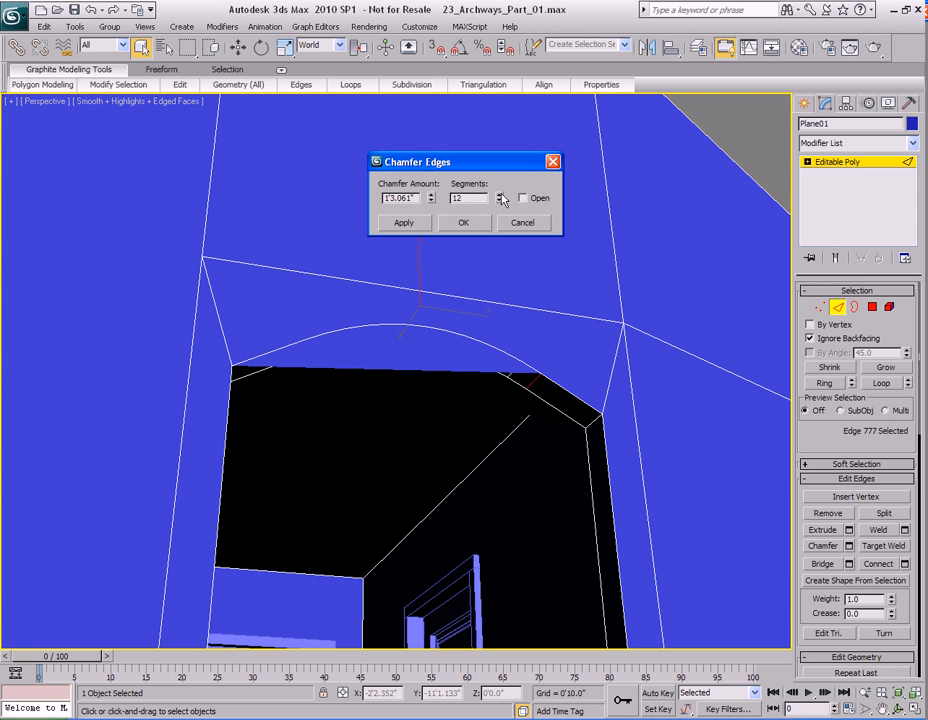
Step: Increase the chamfer amount to about 1'7.13", matching the rounded top to the drawn arch curve in the Front view
mouse_move(504, 217)
alt+middle_down()
mouse_move(528, 317)
mouse_move(489, 311)
mouse_move(503, 284)
mouse_move(548, 277)
mouse_move(503, 342)
mouse_move(524, 405)
mouse_move(490, 263)
alt+middle_up()
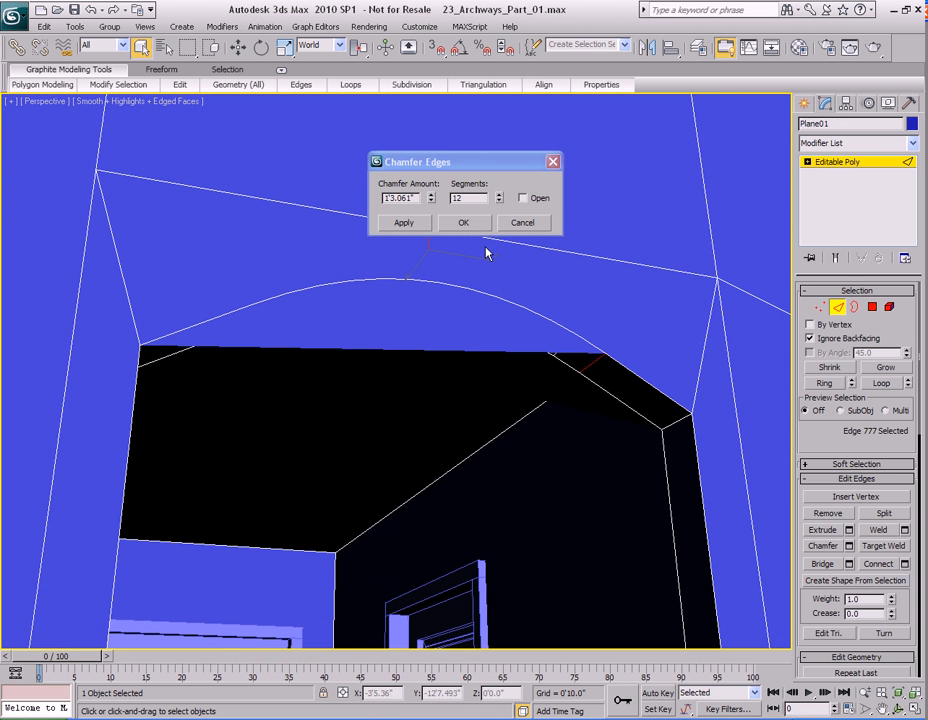
mouse_move(640, 310)
middle_down()
mouse_move(636, 294)
mouse_move(580, 355)
middle_up()
key(f)
key(F3)
scroll(474, 320, up, 3)
mouse_move(463, 374)
middle_down()
mouse_move(480, 325)
mouse_move(475, 396)
mouse_move(463, 351)
middle_up()
scroll(476, 410, up, 1)
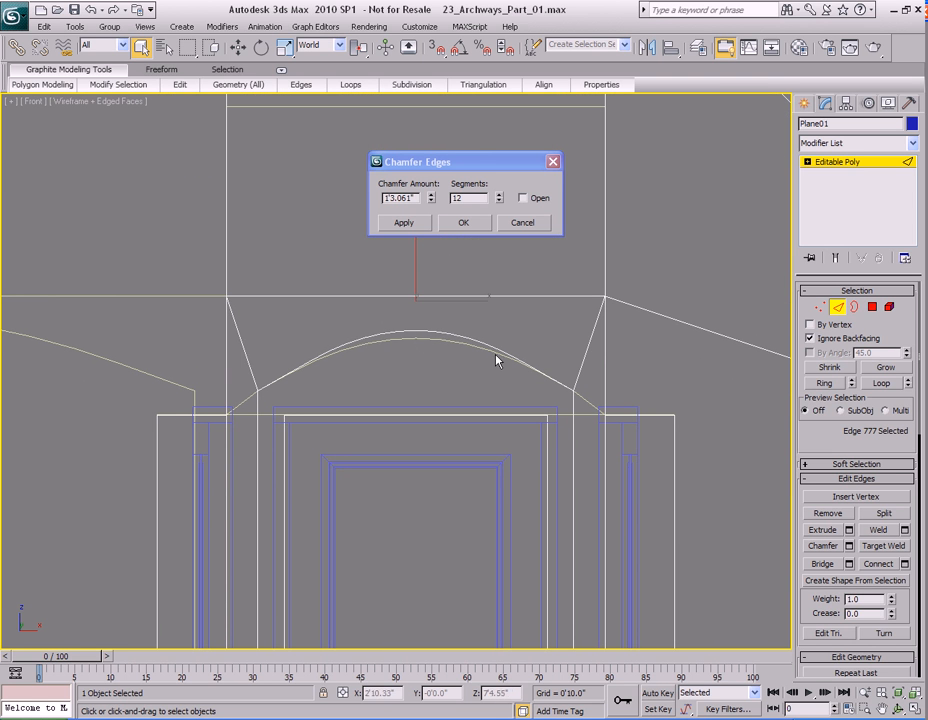
mouse_move(432, 201)
mouse_down()
mouse_move(430, 160)
mouse_move(428, 177)
mouse_up()
middle_click(468, 324)
scroll(468, 324, up, 4)
middle_drag(469, 306, 470, 346)
middle_drag(464, 272, 448, 304)
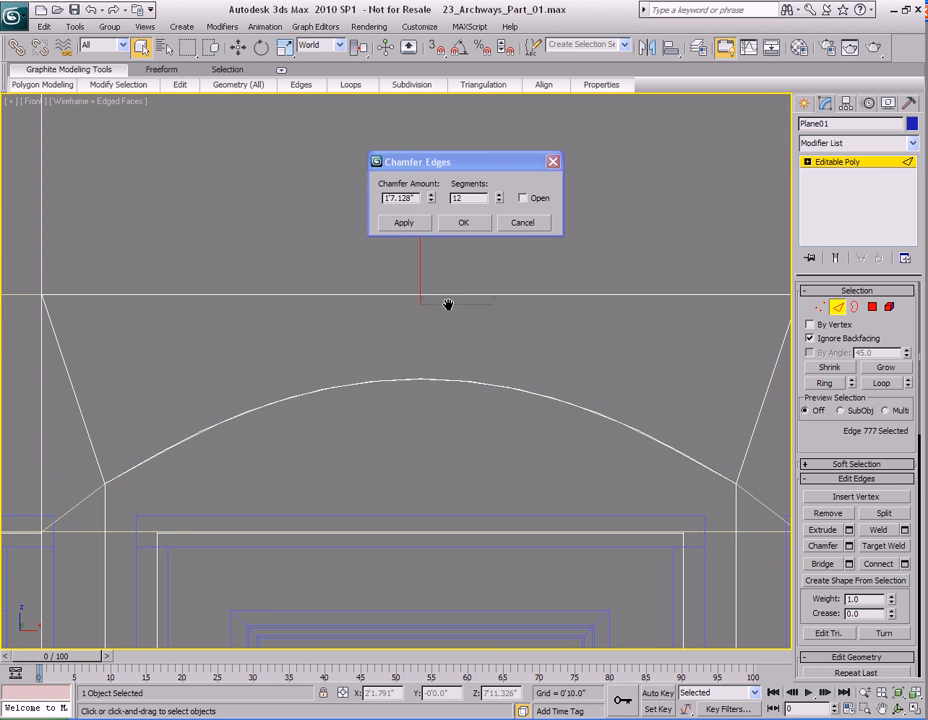
Step: Fine-tune the peak edge's chamfer amount to 1'7.124" against the drawn arch in the Front view and accept the 12-segment chamfer
click(432, 201)
click(432, 196)
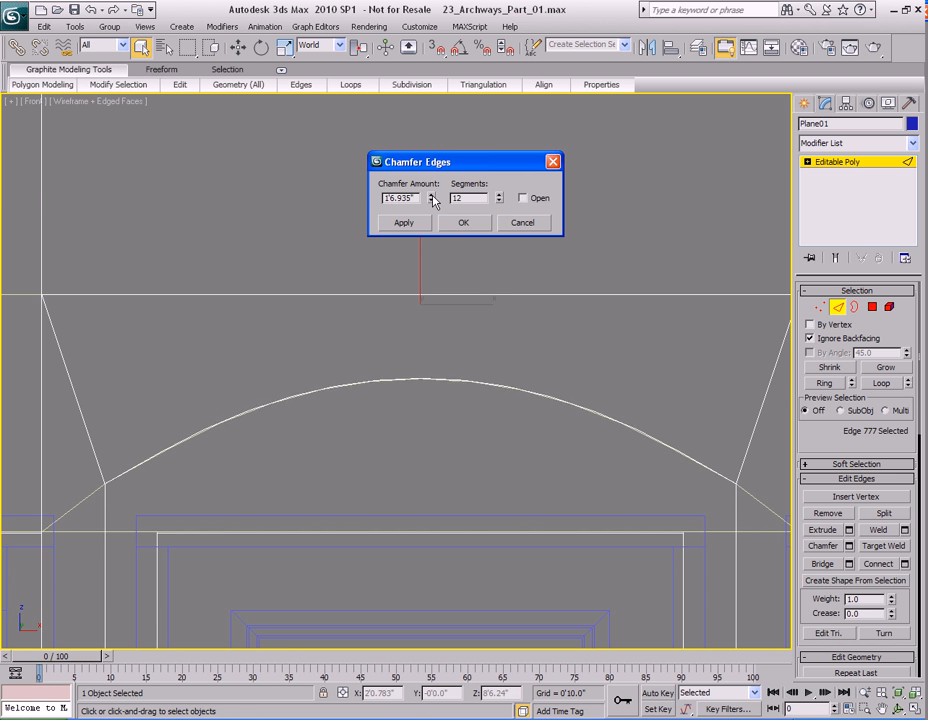
drag(489, 168, 383, 151)
middle_drag(484, 392, 476, 343)
scroll(474, 370, down, 2)
middle_drag(467, 412, 478, 347)
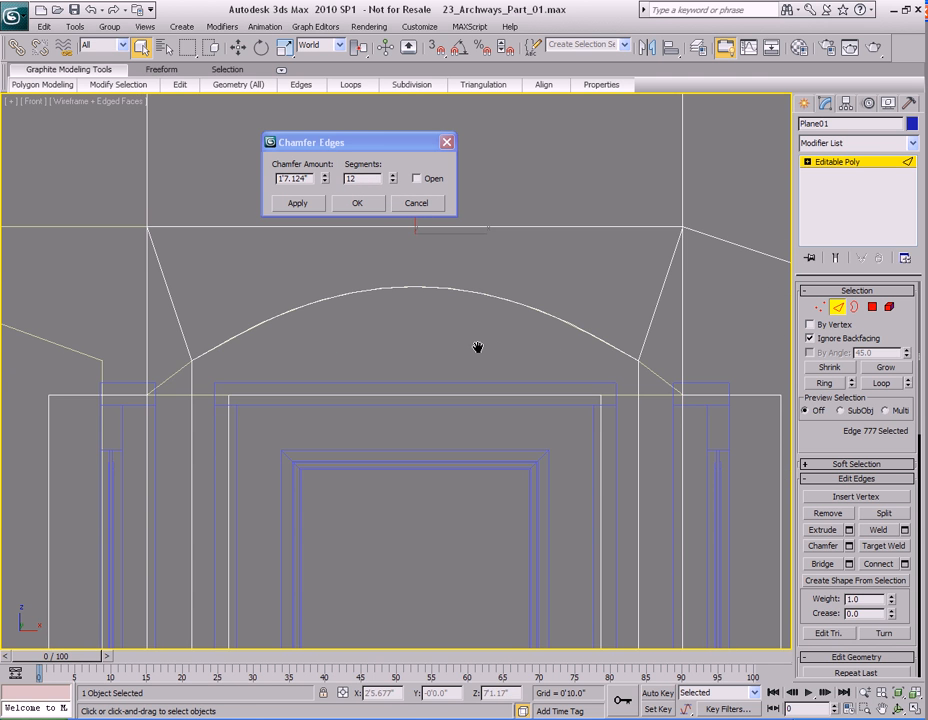
scroll(478, 347, down, 2)
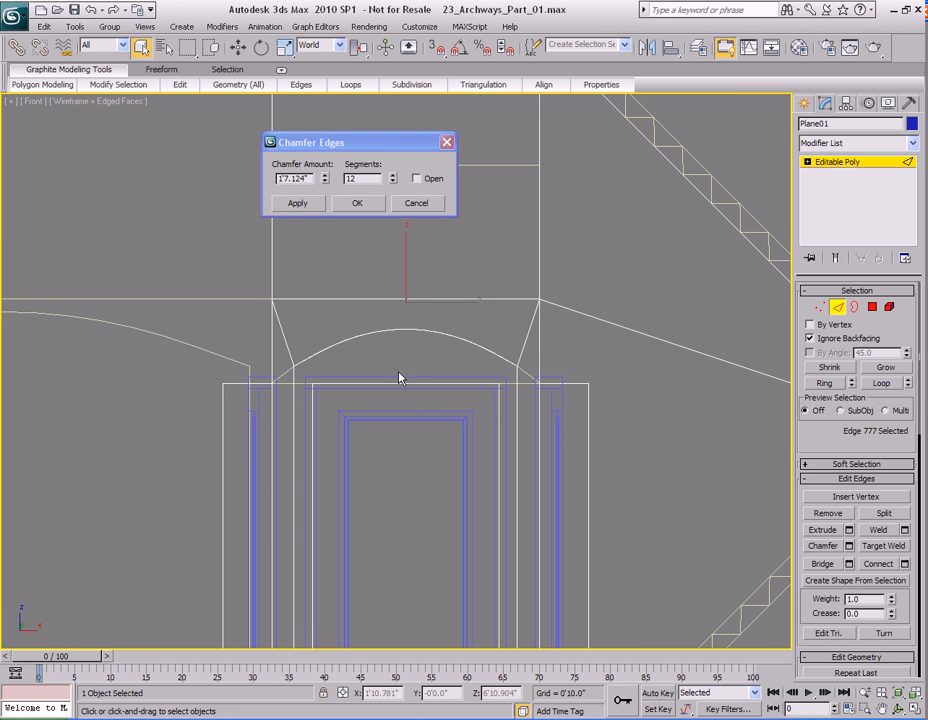
middle_drag(441, 367, 445, 370)
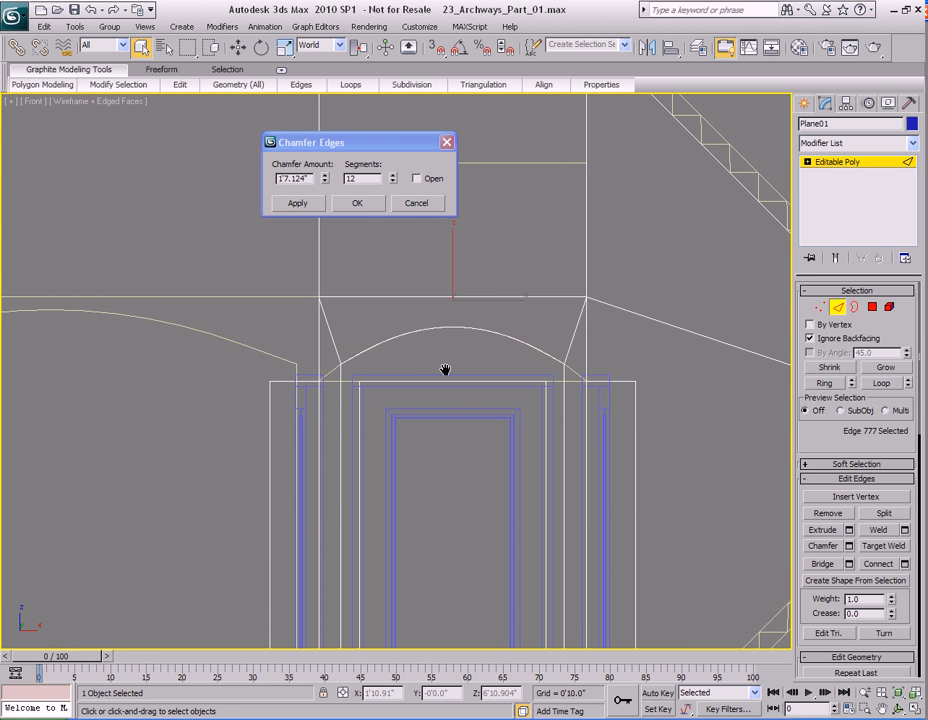
click(366, 204)
Step: In a shaded Perspective view, retriangulate the two wall polygons above the arch, one on each side of the wall, and deselect them
key(p)
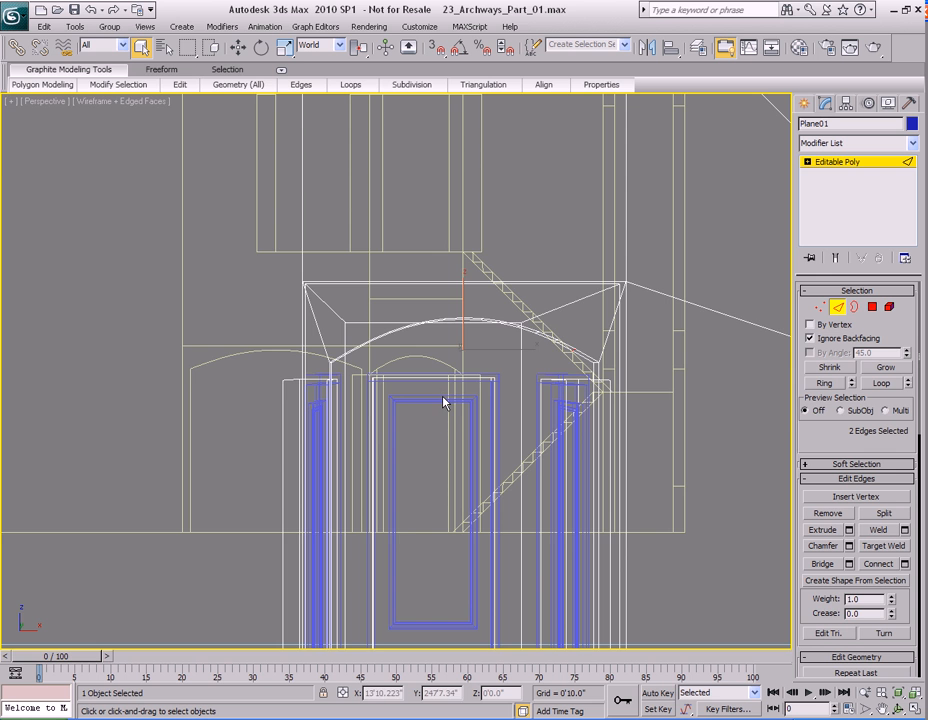
key(F3)
mouse_move(442, 395)
alt+middle_down()
mouse_move(468, 405)
mouse_move(491, 385)
mouse_move(458, 408)
mouse_move(468, 429)
mouse_move(466, 369)
mouse_move(461, 385)
alt+middle_up()
key(4)
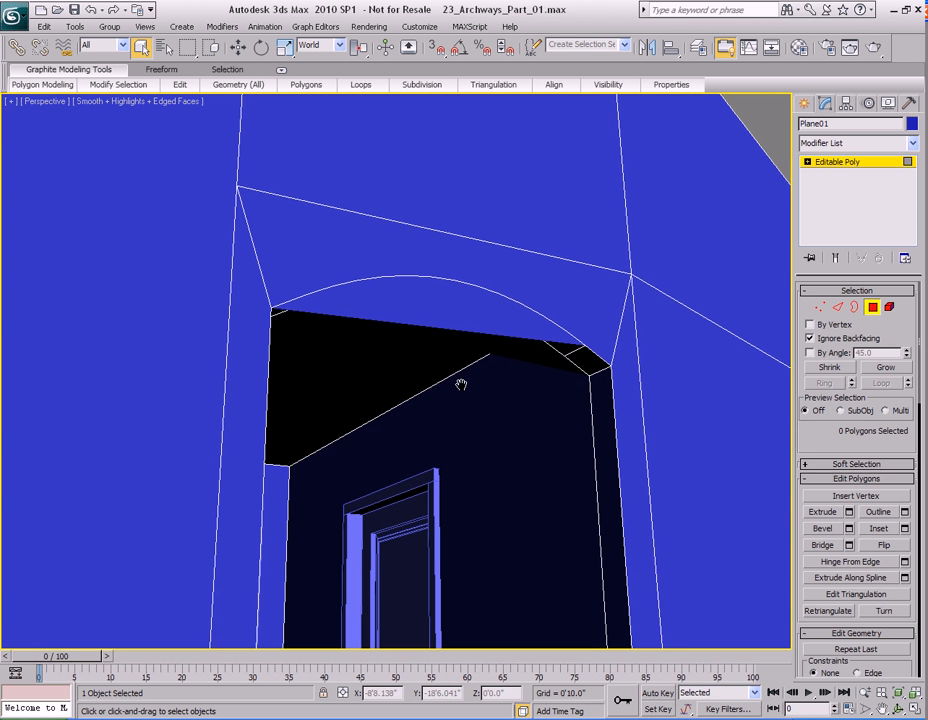
click(451, 306)
alt+middle_drag(451, 306, 526, 367)
ctrl+click(365, 265)
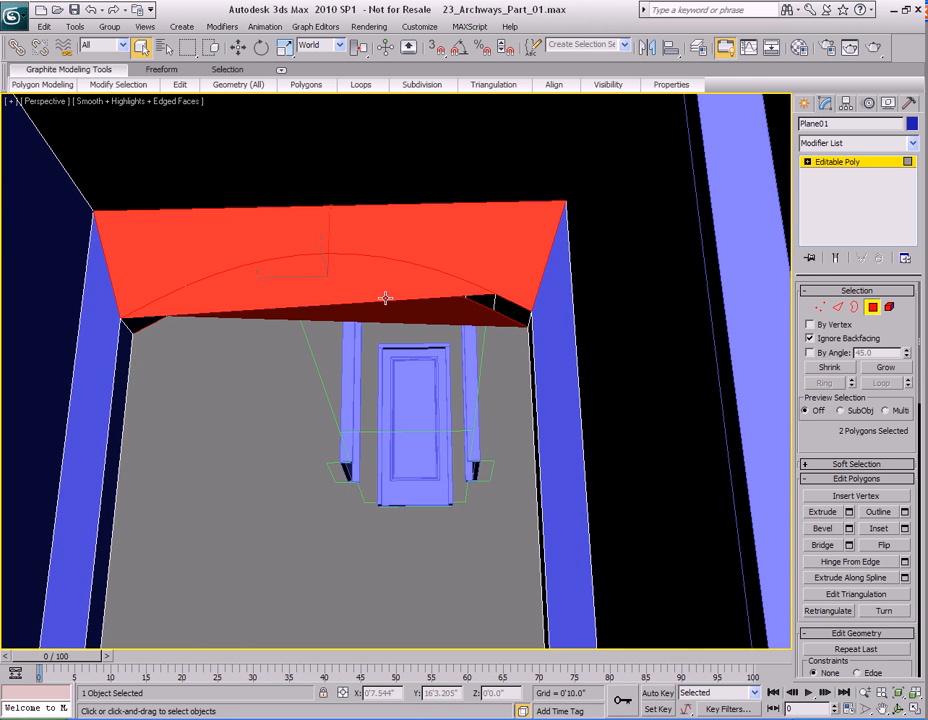
alt+middle_drag(365, 265, 471, 343)
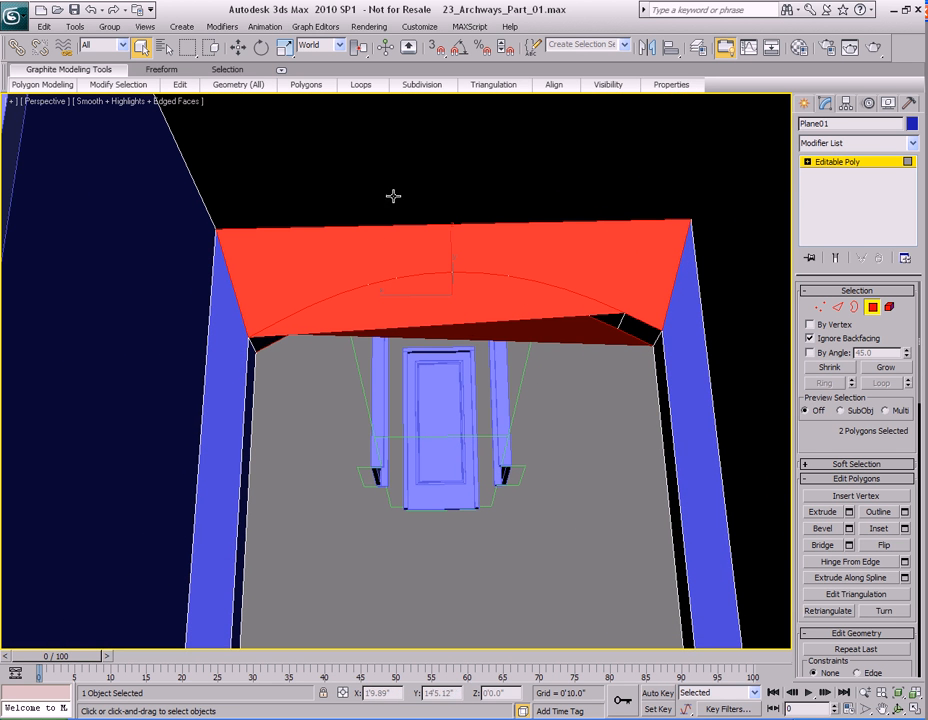
mouse_move(496, 88)
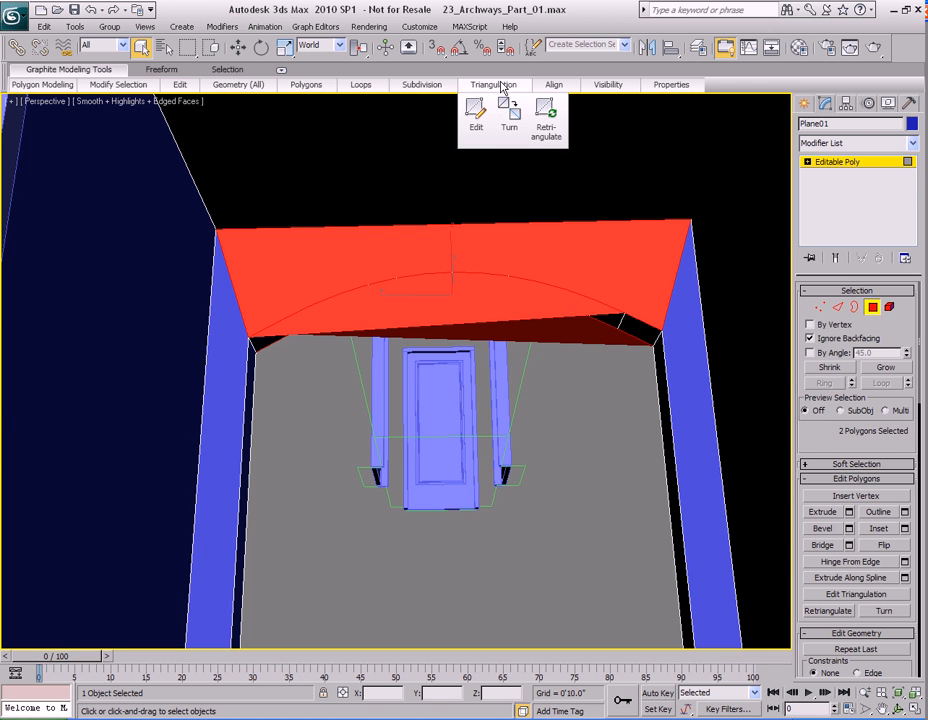
click(545, 120)
alt+middle_drag(406, 377, 386, 349)
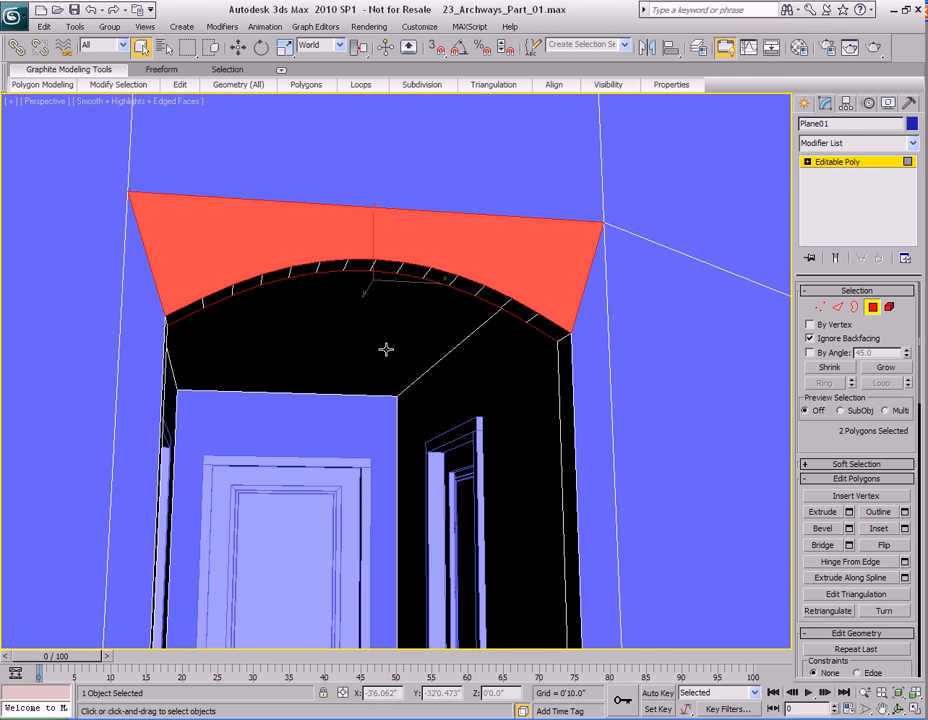
click(386, 349)
Step: Unhide all hidden polygons of the house mesh
middle_drag(374, 393, 384, 345)
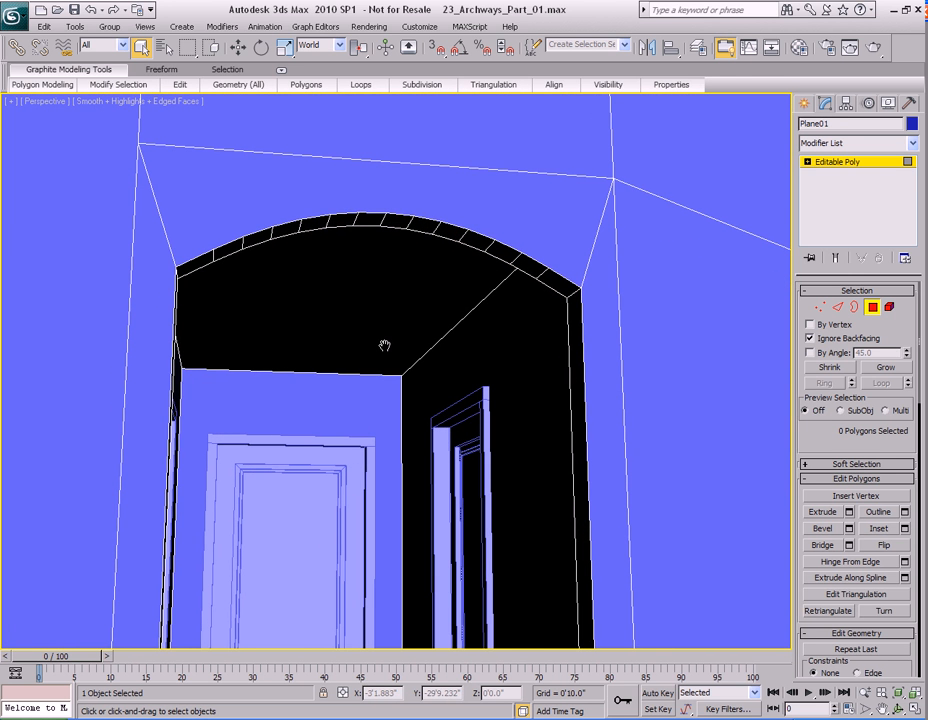
scroll(404, 313, down, 6)
alt+middle_drag(401, 307, 420, 314)
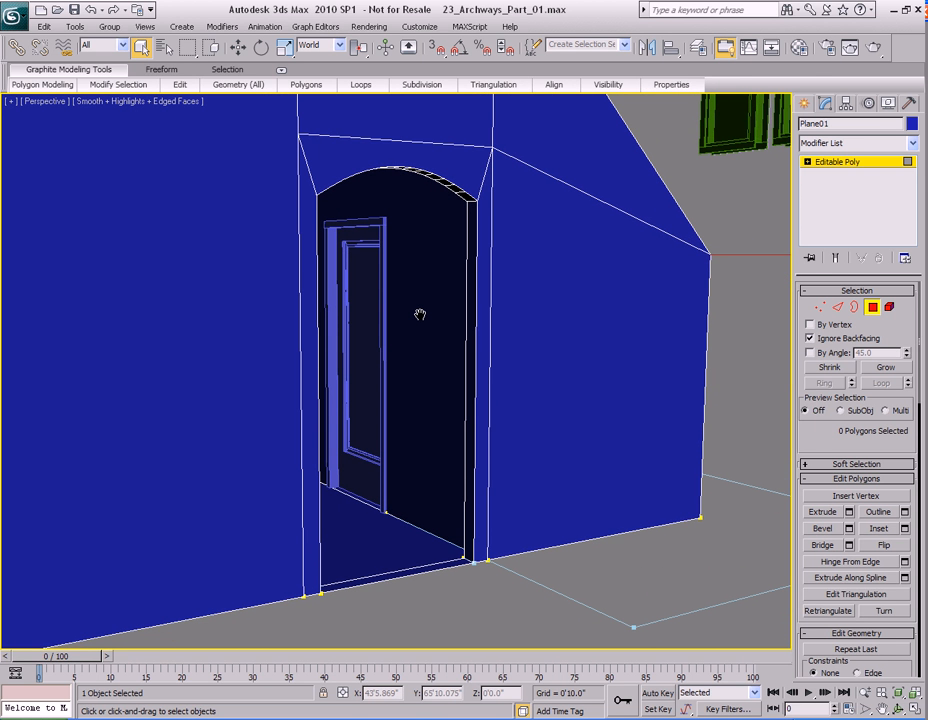
middle_drag(420, 265, 420, 270)
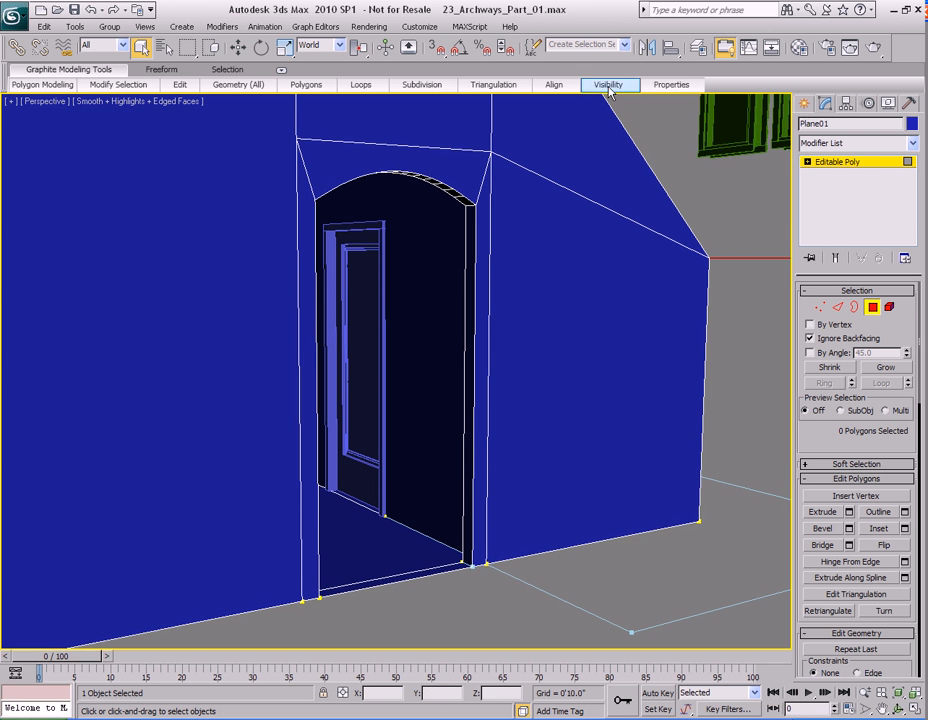
mouse_move(610, 87)
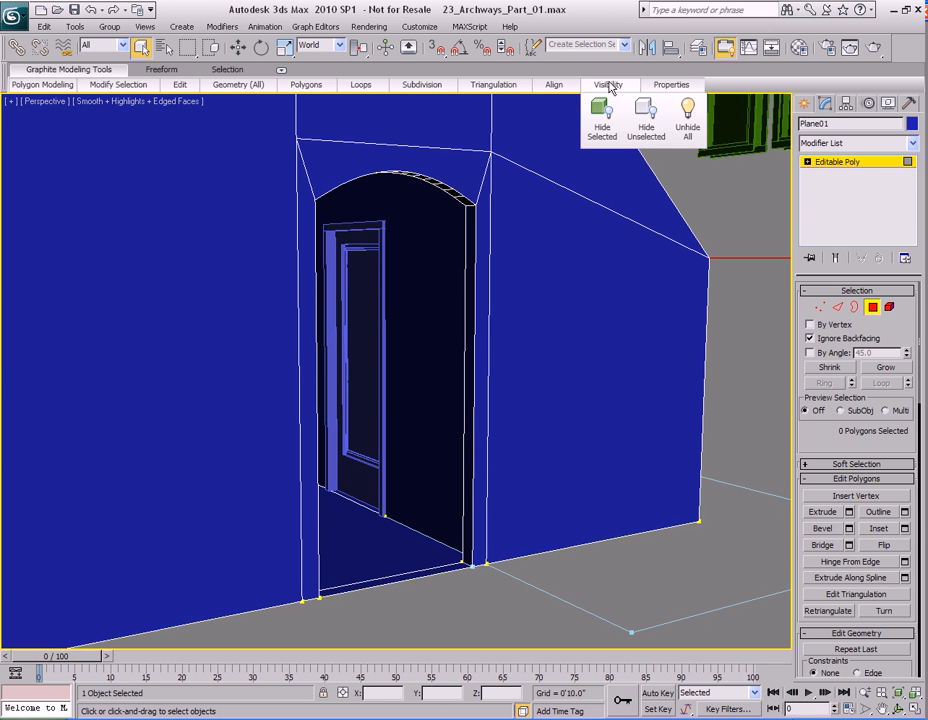
click(688, 128)
Step: Examine the finished archway and its curved underside from both sides of the wall, along with the surrounding rooms
alt+middle_drag(552, 350, 380, 325)
scroll(516, 323, down, 3)
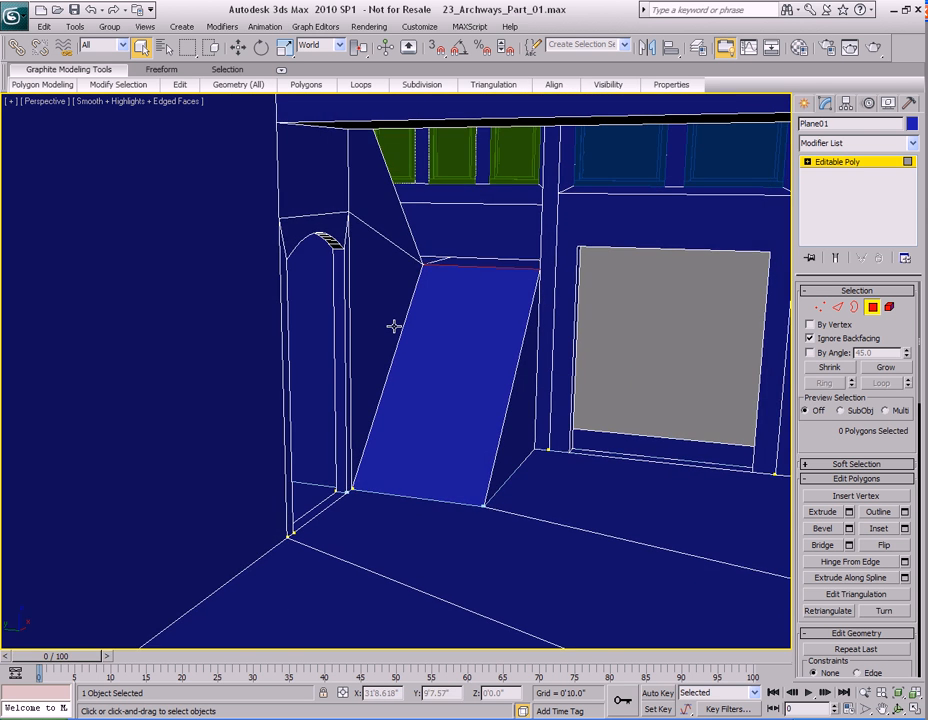
scroll(394, 325, up, 3)
alt+middle_drag(302, 321, 450, 302)
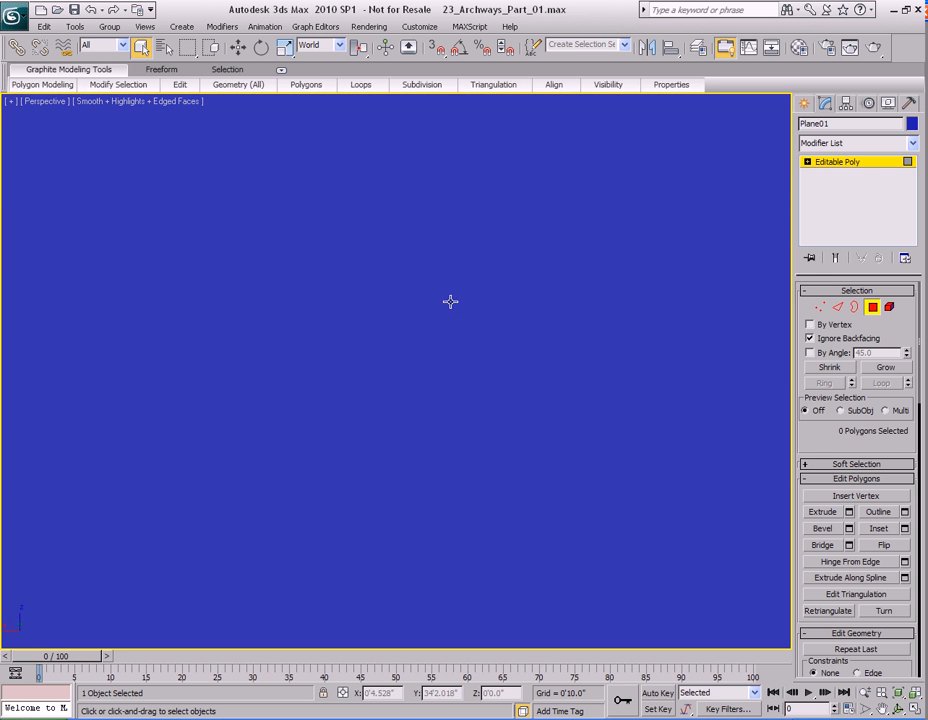
alt+middle_drag(451, 410, 453, 313)
scroll(453, 314, down, 3)
scroll(448, 316, up, 4)
scroll(446, 313, down, 3)
scroll(440, 317, up, 4)
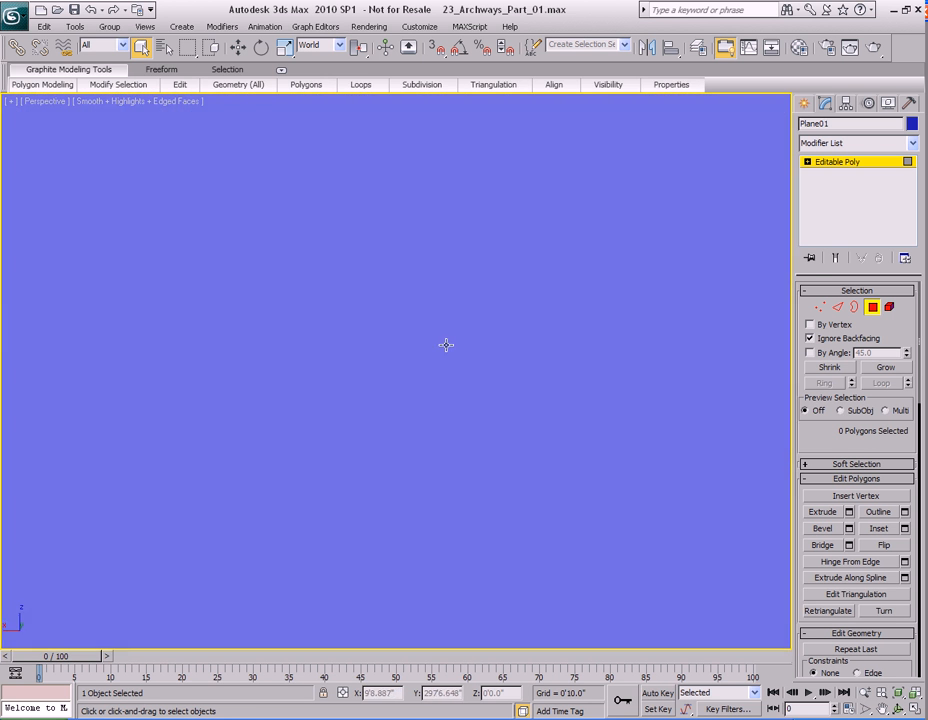
scroll(440, 318, down, 3)
mouse_move(445, 269)
middle_down()
mouse_move(448, 414)
mouse_move(481, 348)
mouse_move(469, 352)
middle_up()
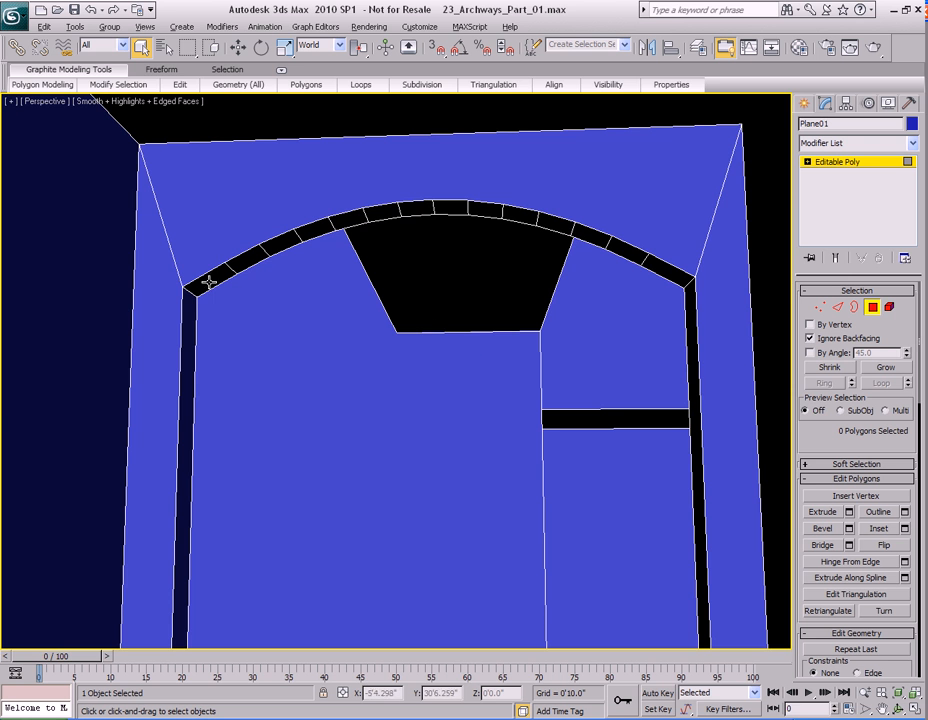
mouse_move(468, 241)
alt+middle_down()
mouse_move(439, 265)
mouse_move(352, 273)
mouse_move(458, 259)
alt+middle_up()
alt+middle_drag(369, 269, 400, 265)
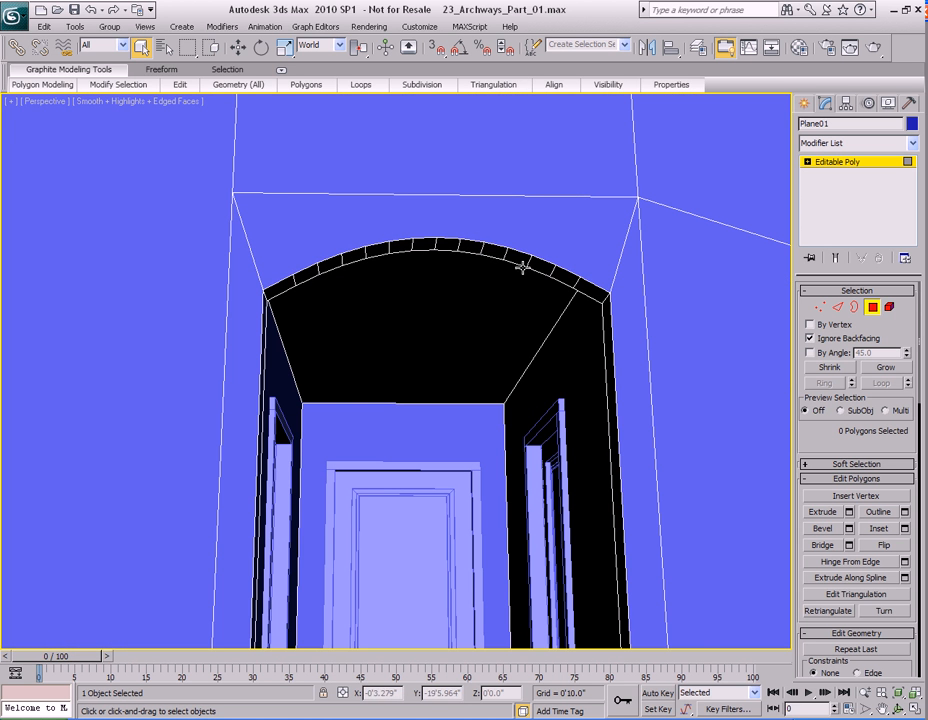
alt+middle_drag(463, 280, 439, 286)
scroll(513, 310, down, 3)
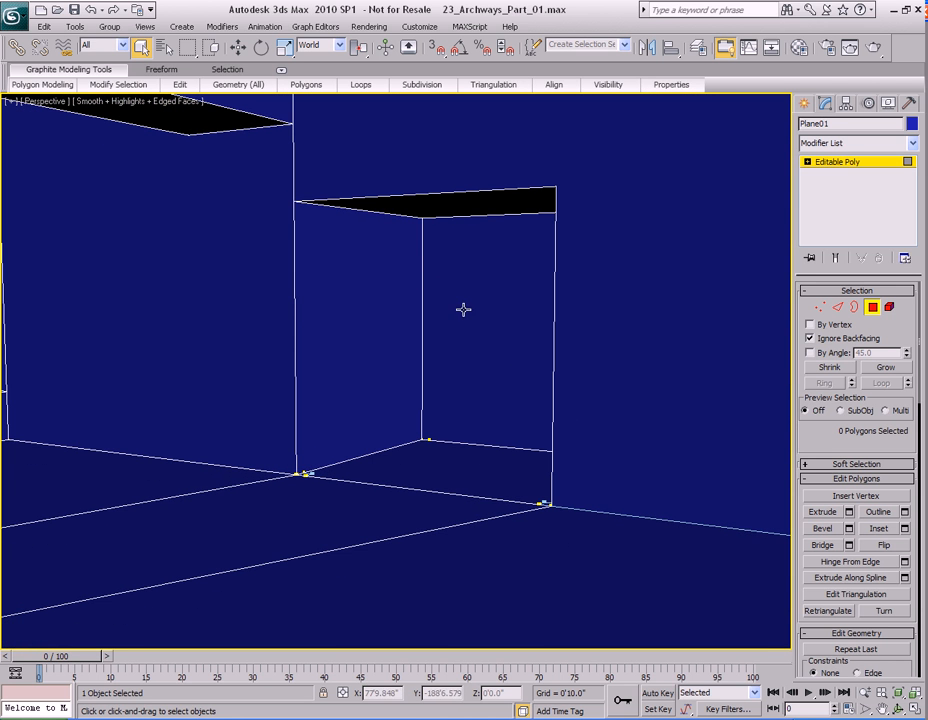